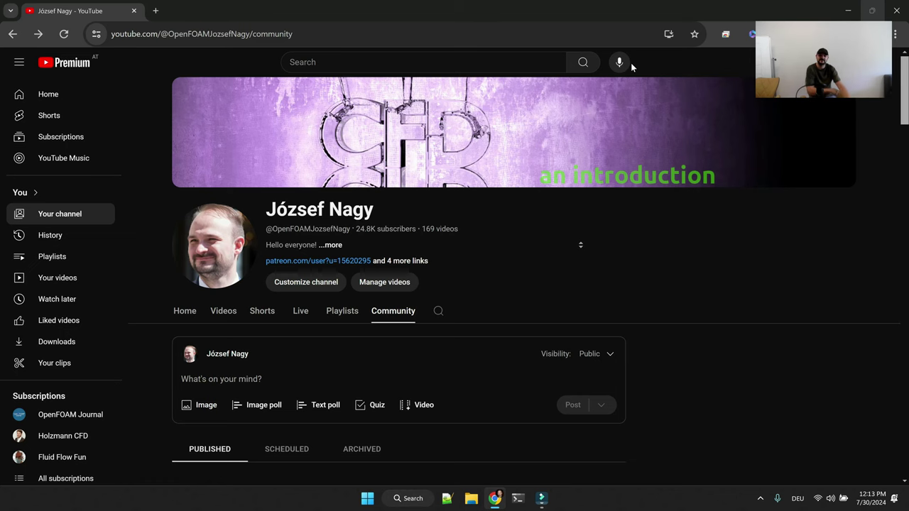
Scroll up and down through the channel's community posts
scroll(724, 358, down, 1)
scroll(725, 358, down, 10)
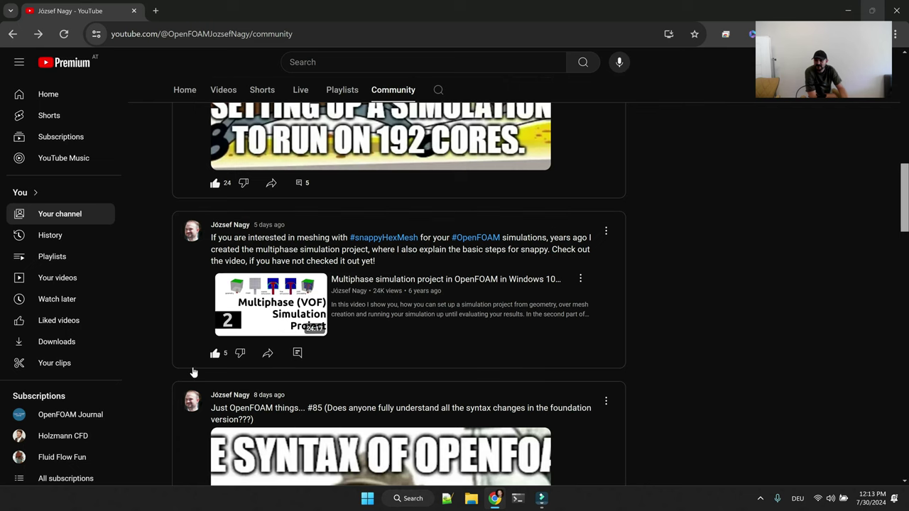
scroll(566, 375, down, 2)
scroll(422, 327, down, 3)
scroll(422, 327, down, 15)
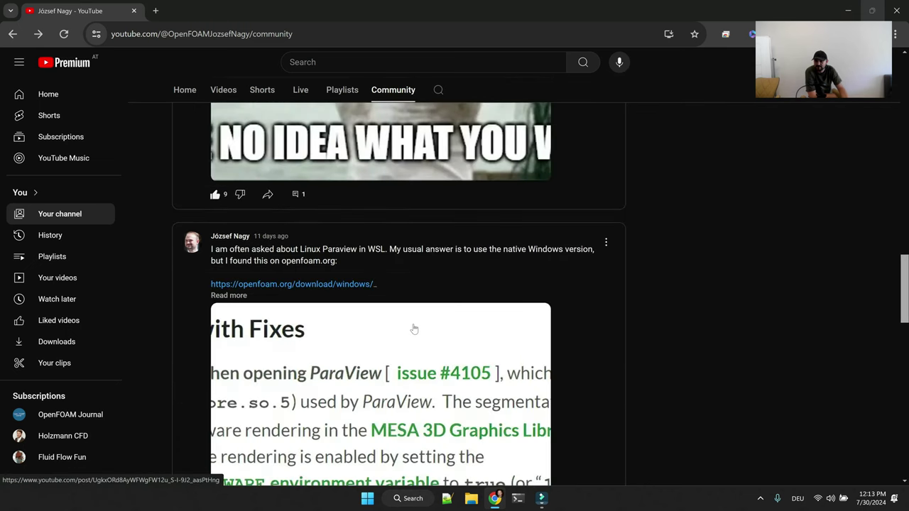
scroll(402, 349, down, 2)
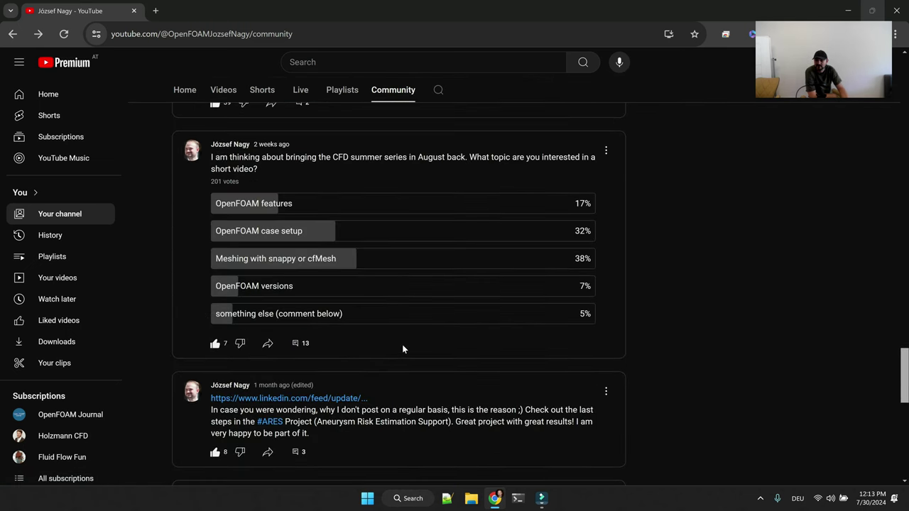
scroll(338, 259, down, 8)
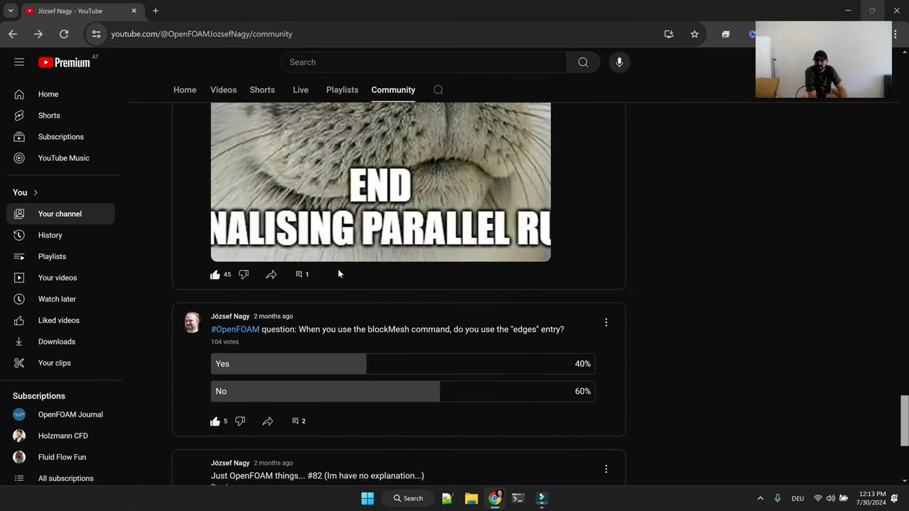
scroll(338, 277, down, 4)
scroll(338, 283, up, 12)
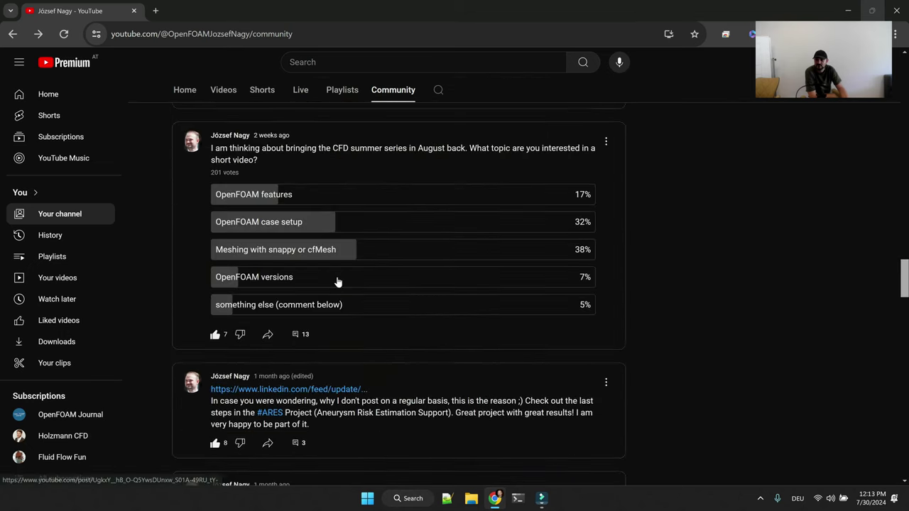
scroll(338, 282, up, 15)
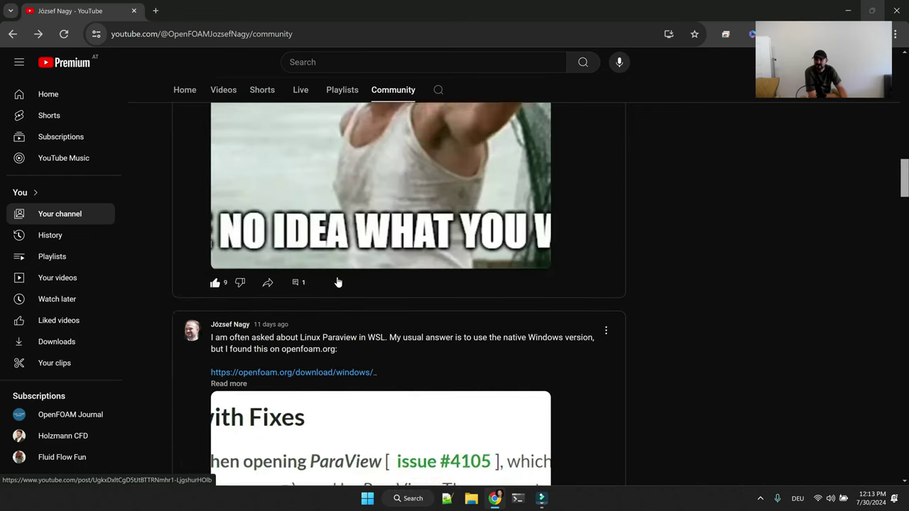
scroll(338, 281, up, 2)
scroll(338, 283, down, 3)
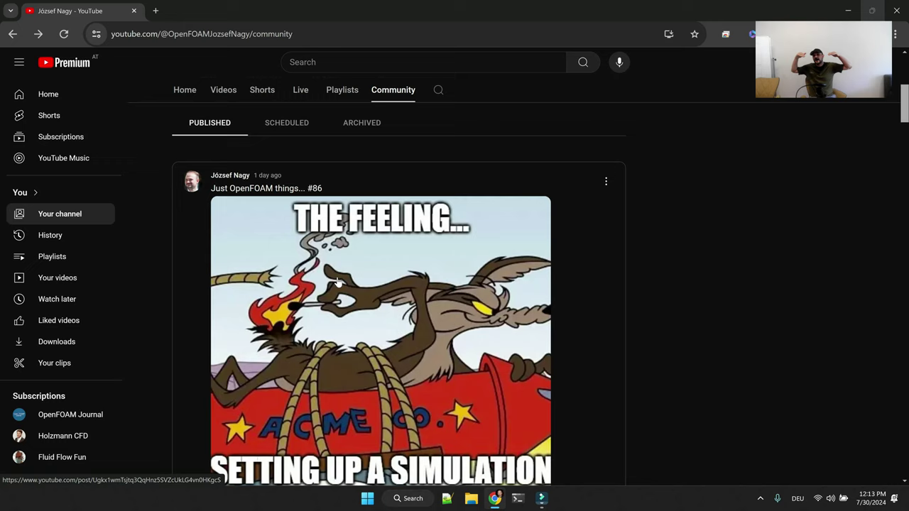
scroll(436, 347, down, 15)
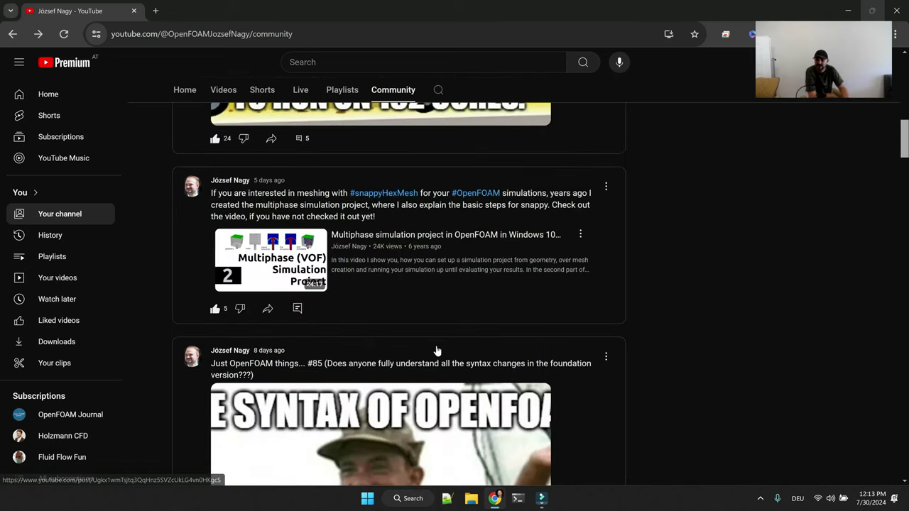
scroll(442, 338, down, 2)
scroll(445, 335, up, 12)
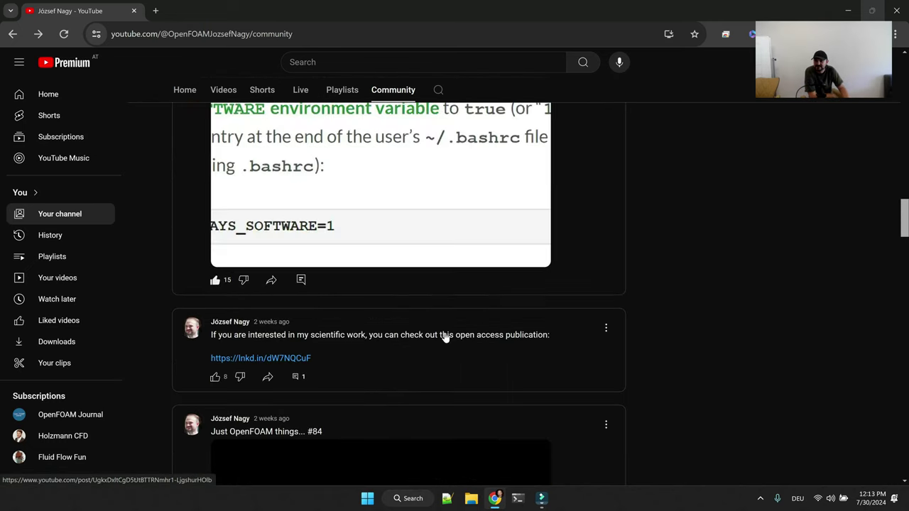
scroll(446, 336, up, 8)
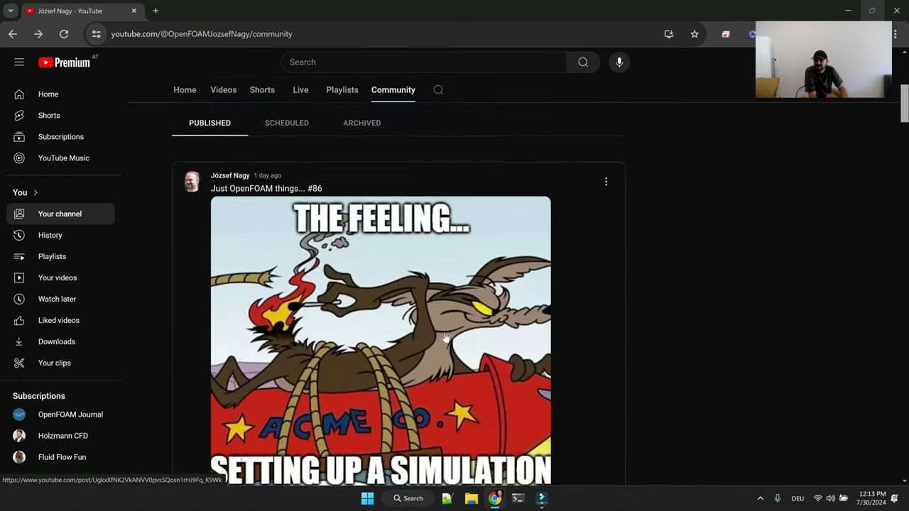
scroll(441, 355, down, 5)
scroll(435, 370, down, 15)
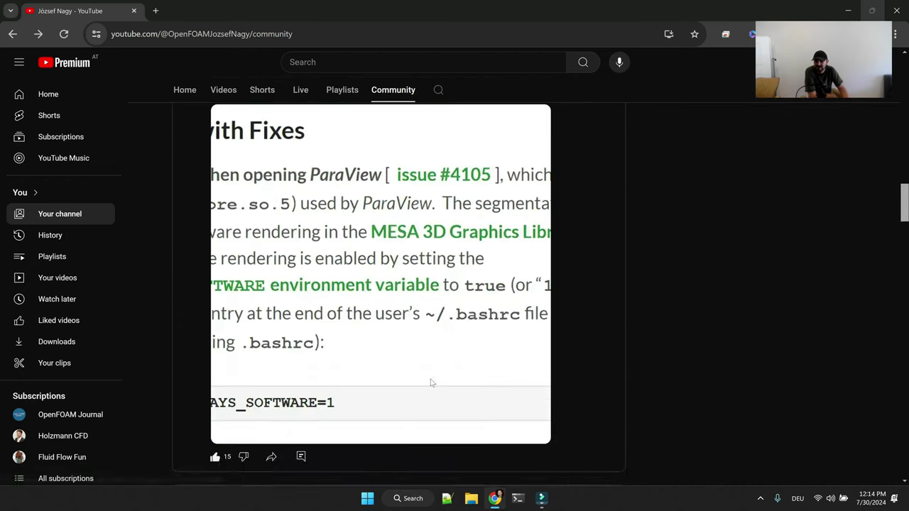
scroll(428, 382, up, 1)
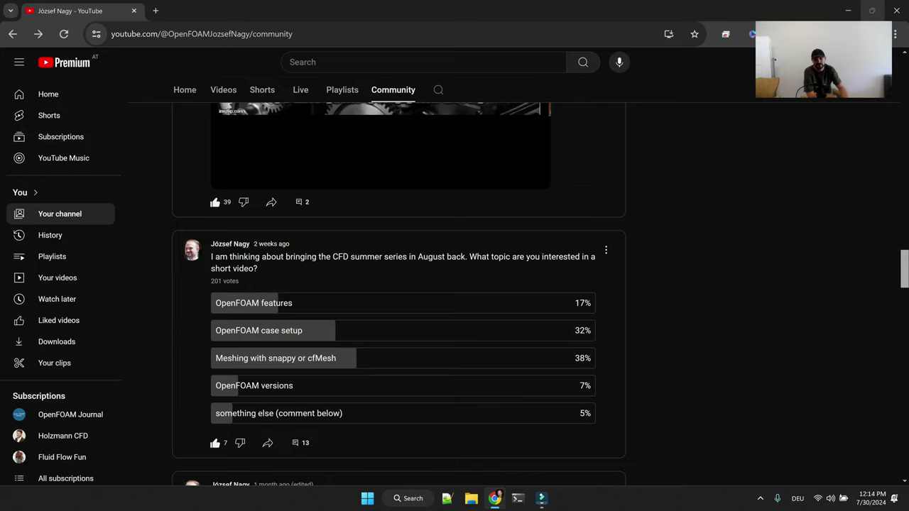
scroll(282, 112, up, 20)
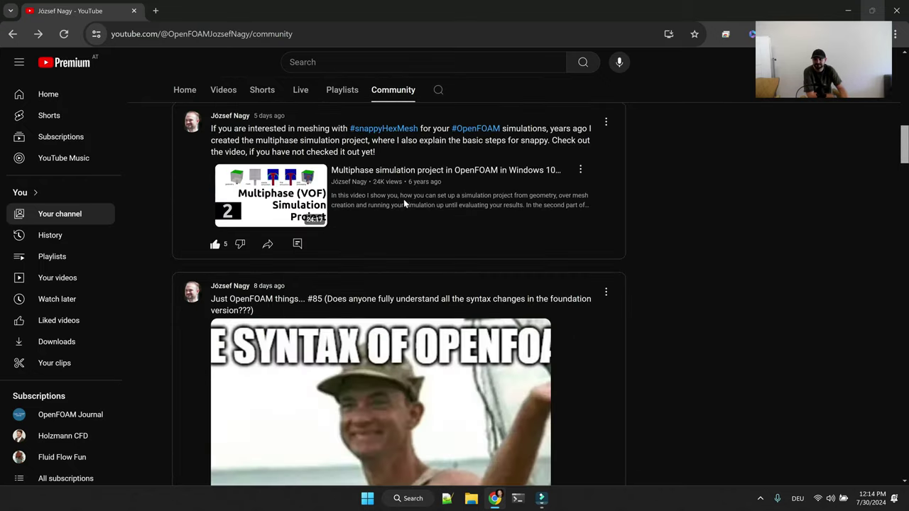
scroll(403, 204, up, 4)
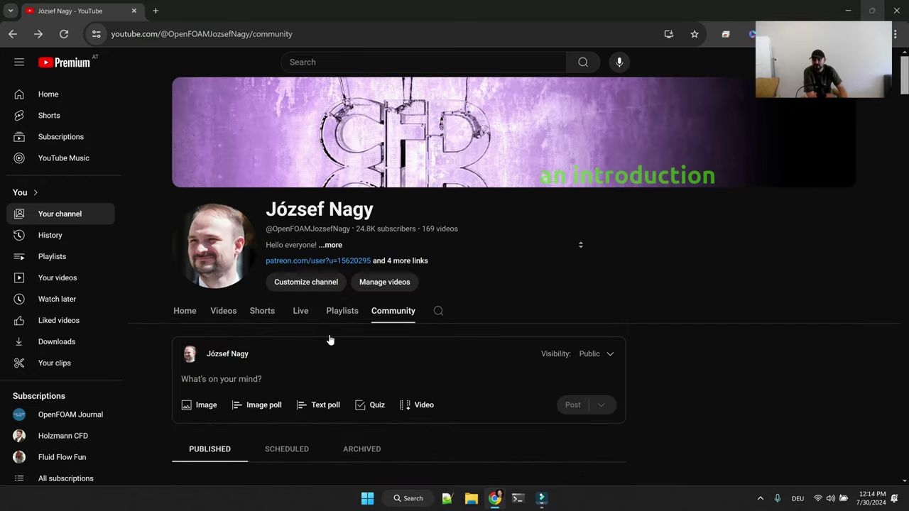
List the channel's uploaded videos and browse down to the older cfMesh and snappyHexMesh tutorials
click(226, 313)
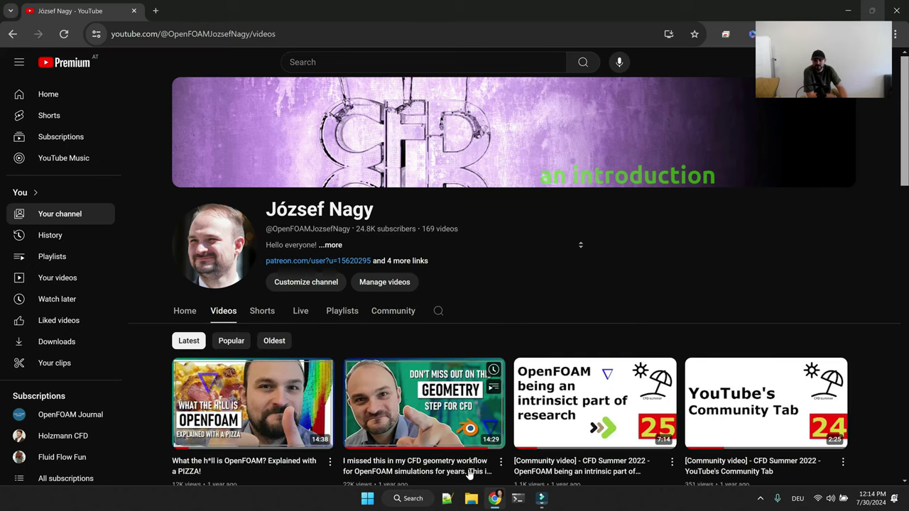
mouse_move(405, 412)
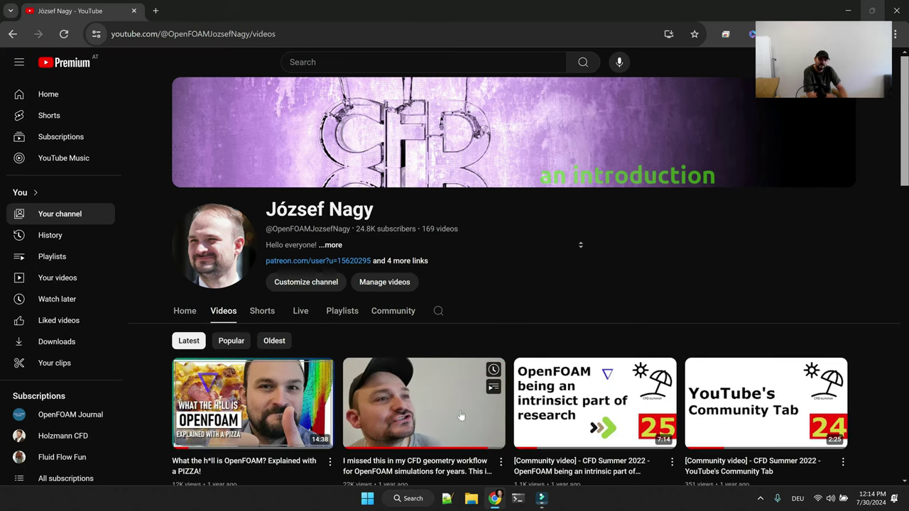
scroll(405, 413, down, 2)
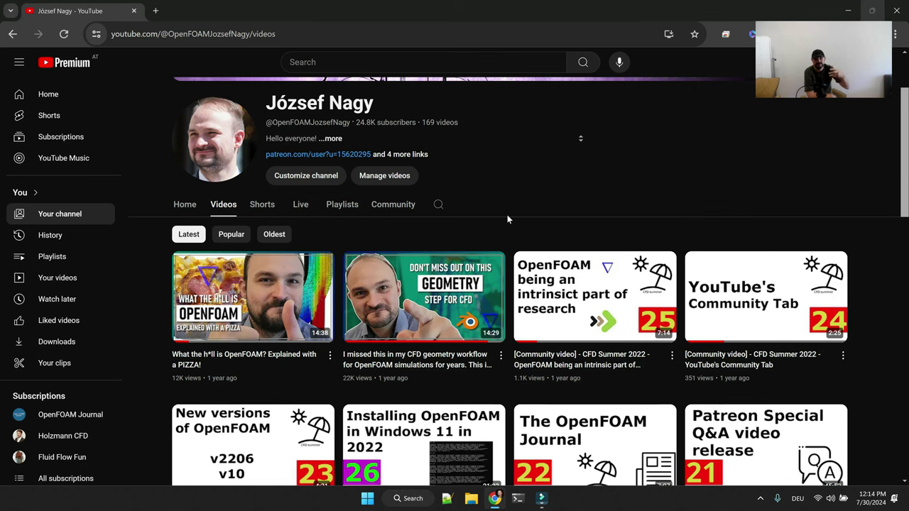
scroll(558, 395, down, 1)
scroll(559, 395, down, 3)
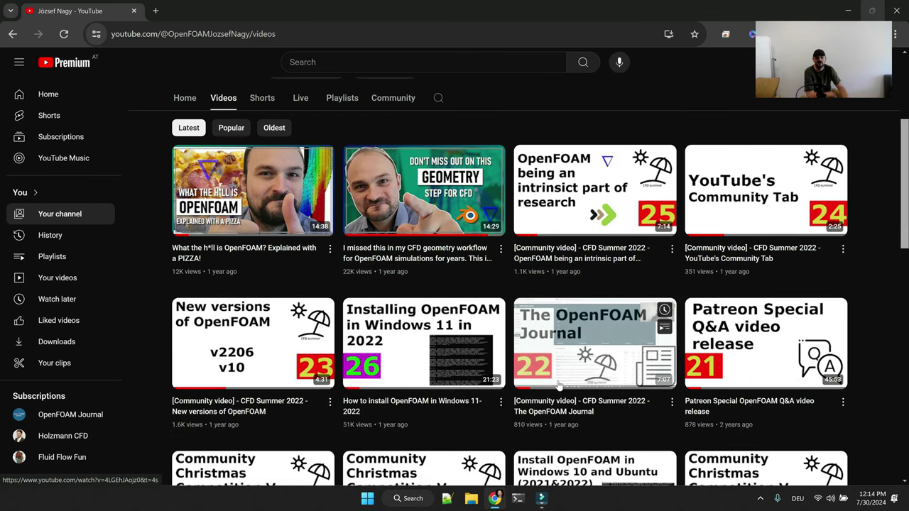
scroll(559, 387, down, 2)
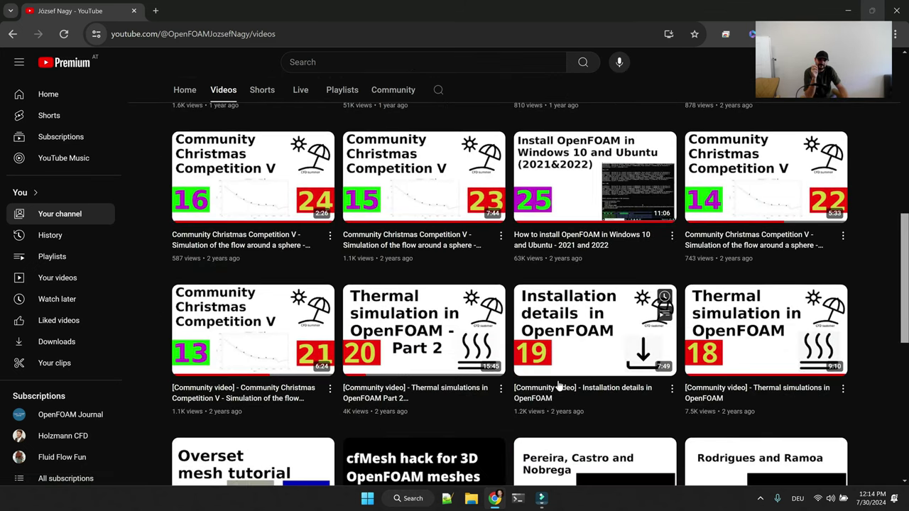
scroll(558, 387, down, 4)
scroll(558, 385, down, 2)
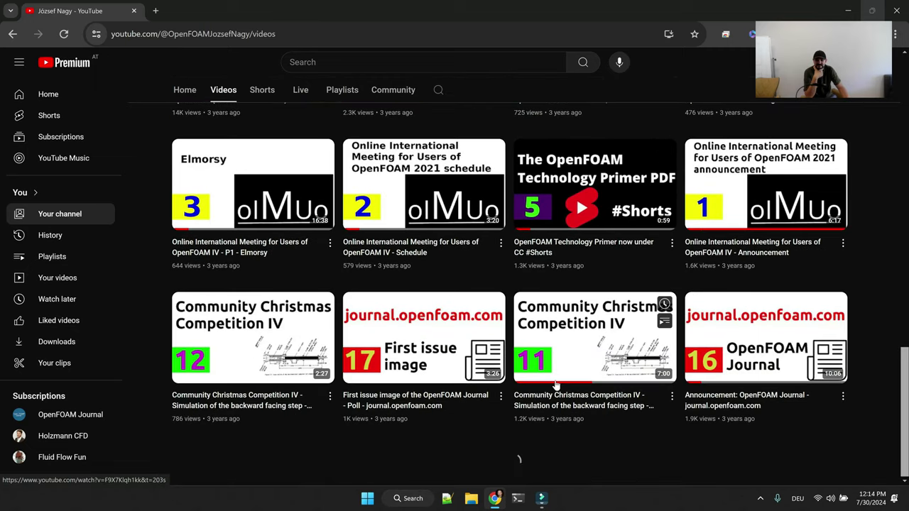
scroll(552, 386, down, 3)
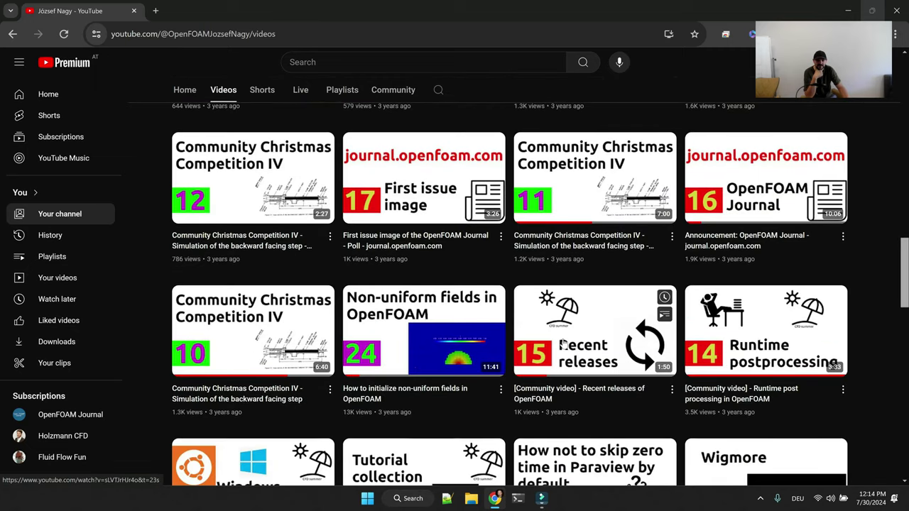
scroll(585, 341, down, 7)
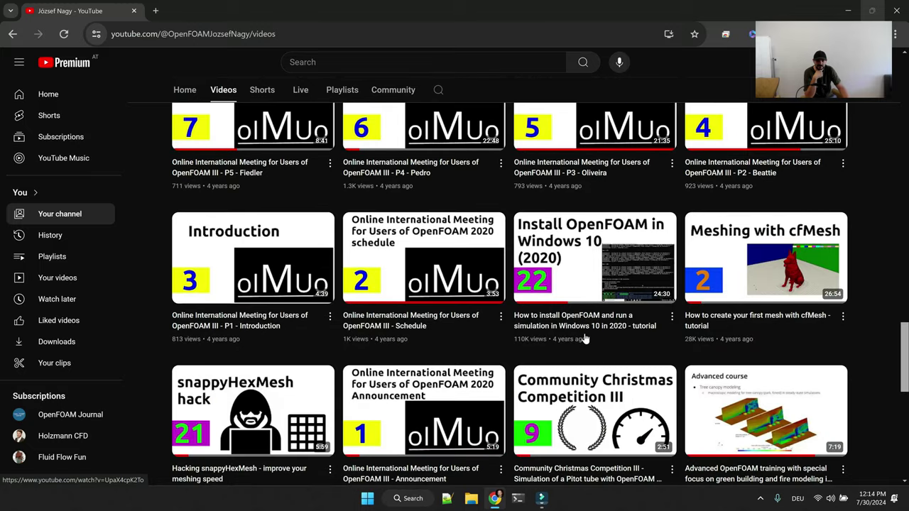
mouse_move(753, 238)
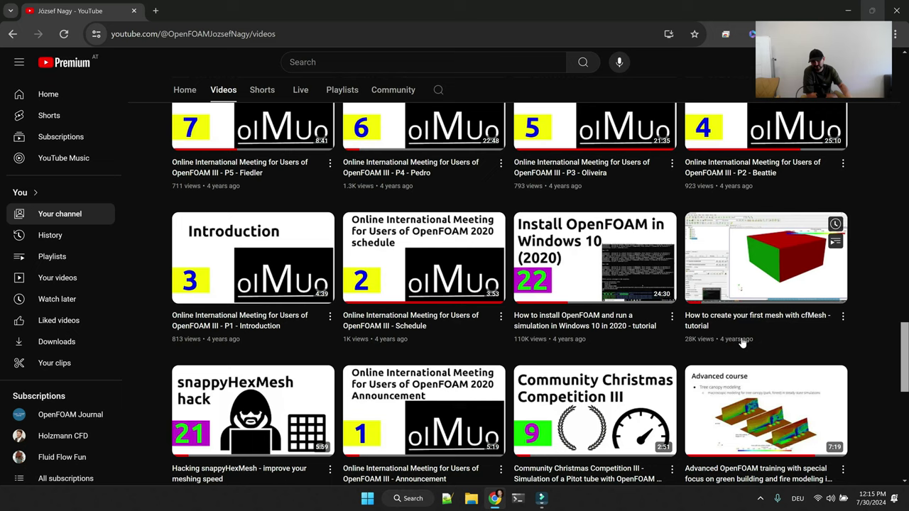
mouse_move(775, 250)
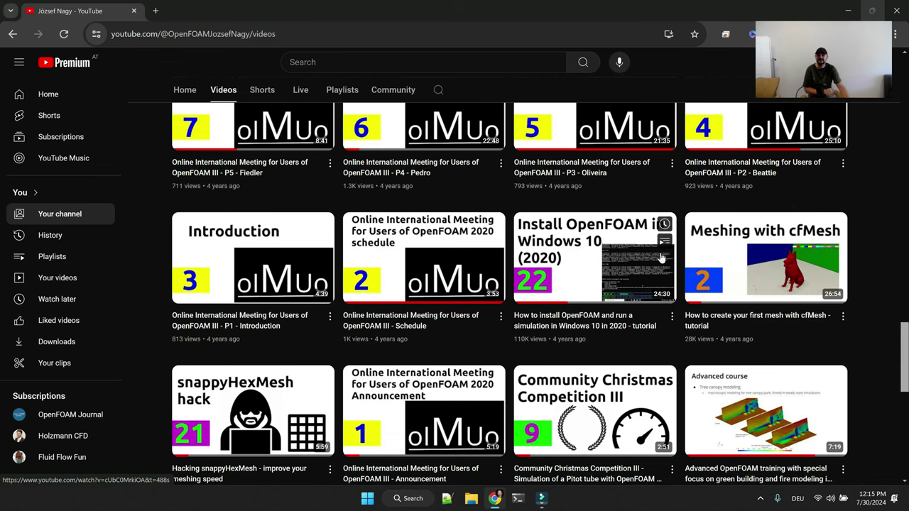
scroll(661, 258, up, 3)
From the channel's playlists, play part 2, the snappyHexMesh tutorial
click(348, 93)
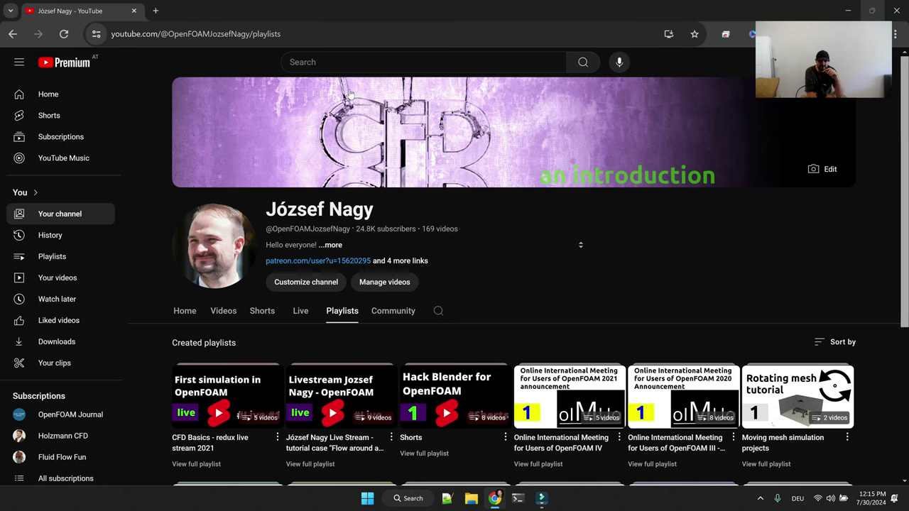
scroll(406, 213, down, 3)
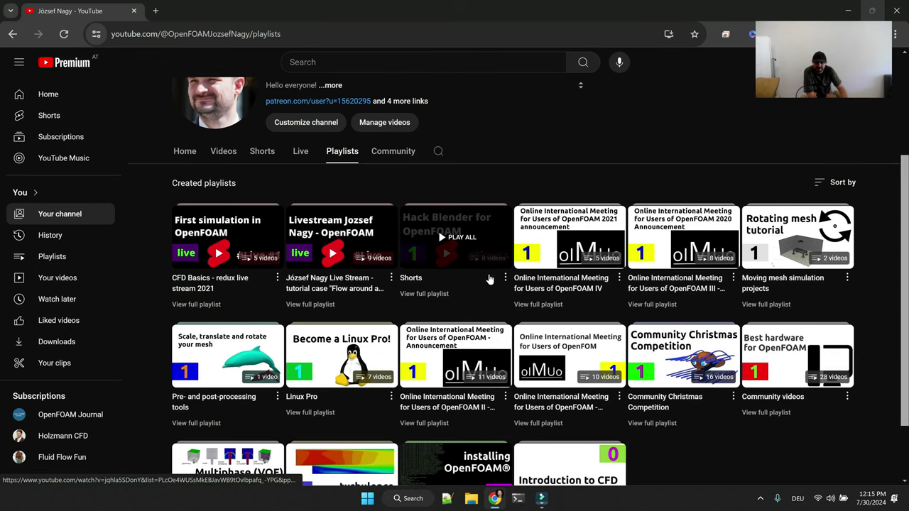
scroll(480, 341, down, 2)
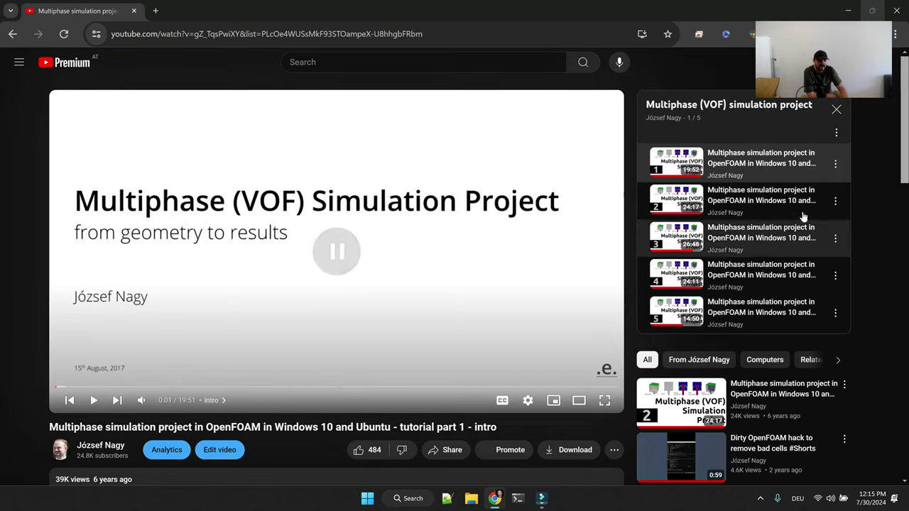
click(784, 203)
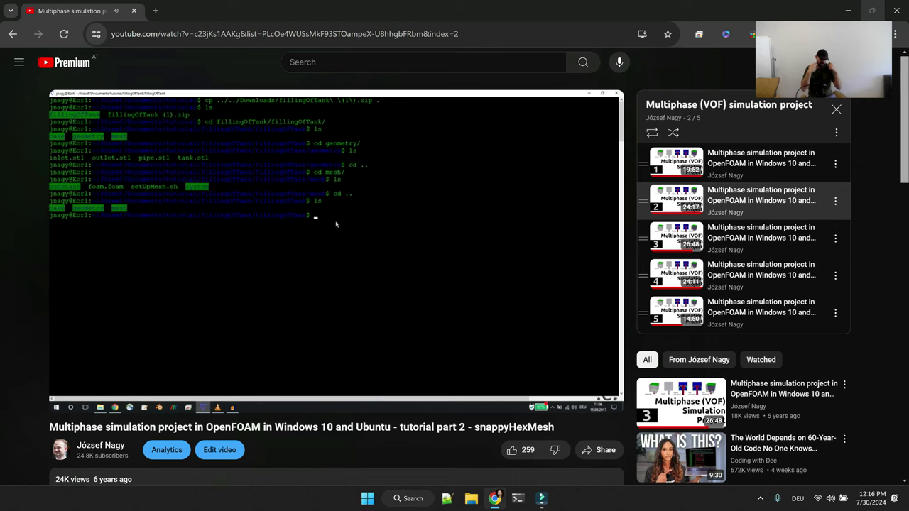
Pause the tutorial video and bring up the PowerShell terminal maximized
scroll(57, 468, down, 1)
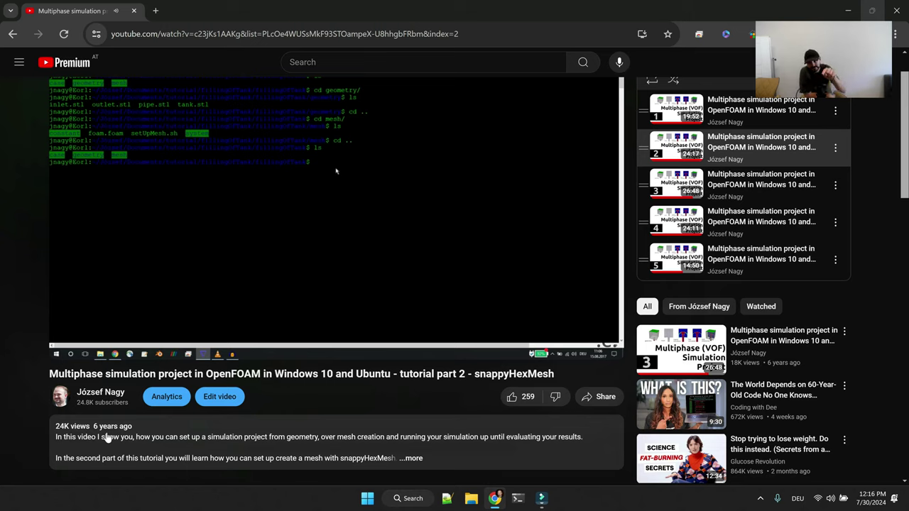
click(382, 226)
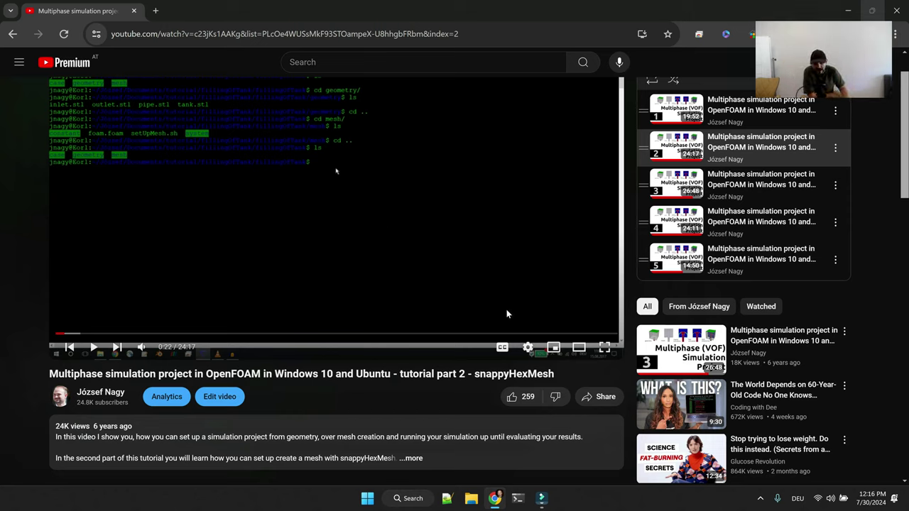
click(518, 500)
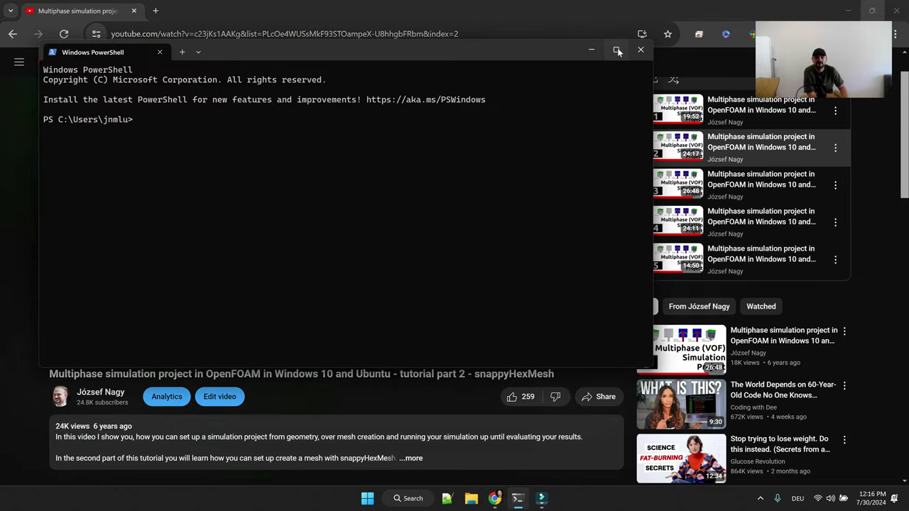
click(618, 50)
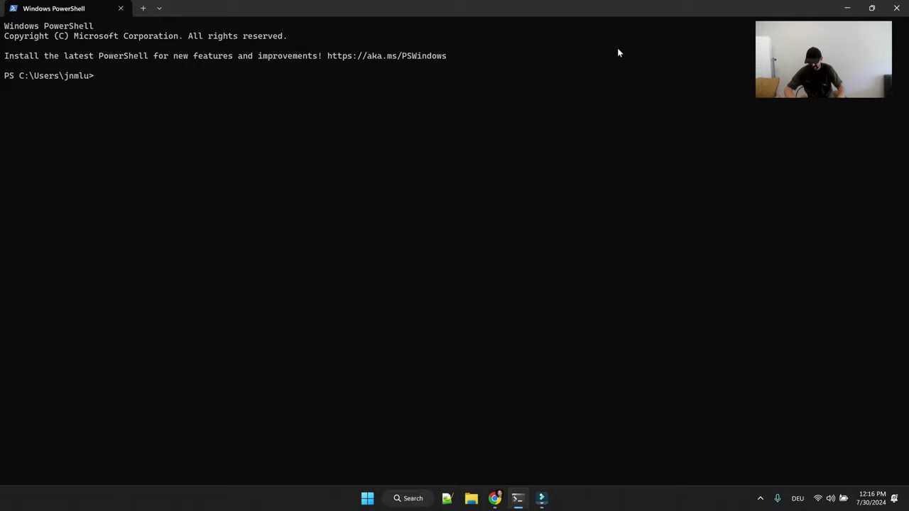
Start the WSL shell, create a snappy folder in the Linux home, and move into it
text(wsl)
key(Return)
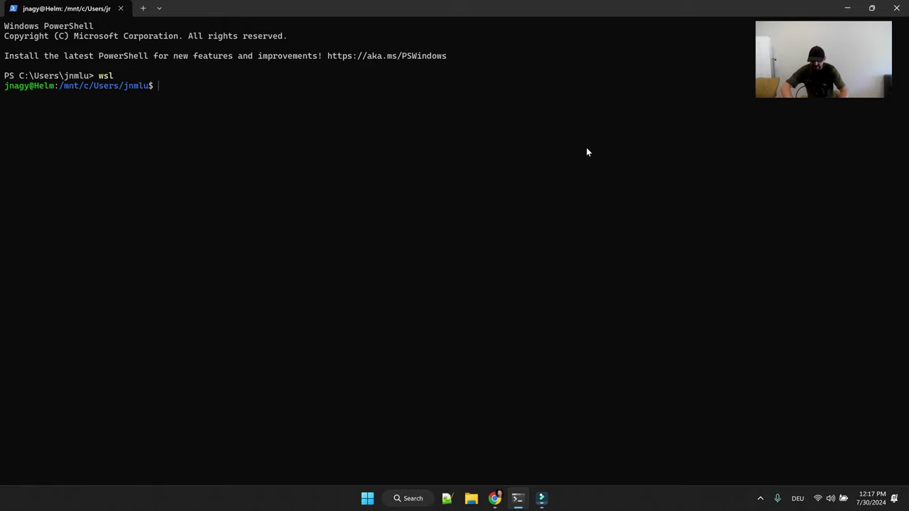
text(cd)
key(Return)
text(m)
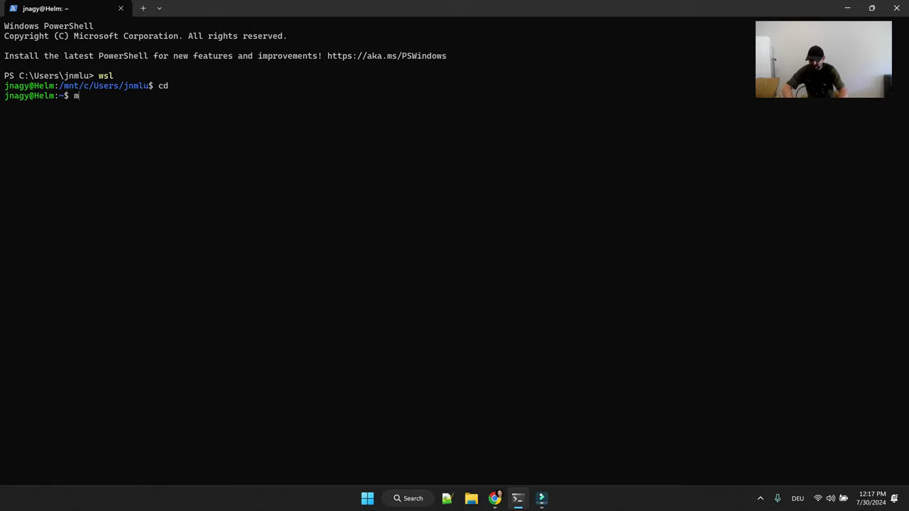
text(kdir snappy)
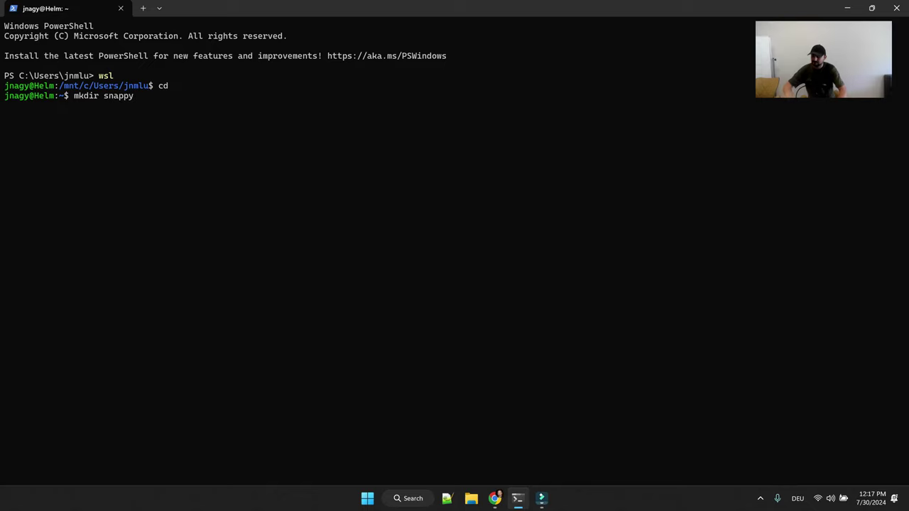
key(Return)
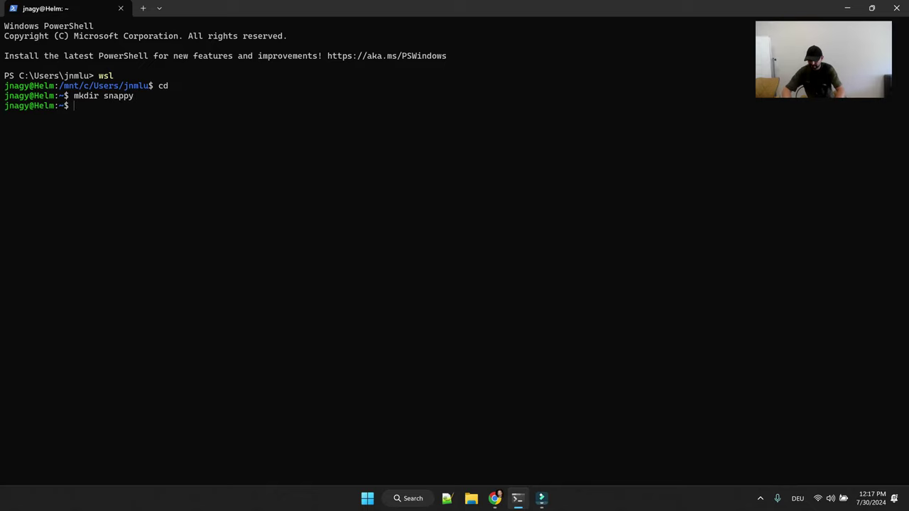
text(cd snap)
key(Return)
text(cd ..)
key(Return)
text(cd snap)
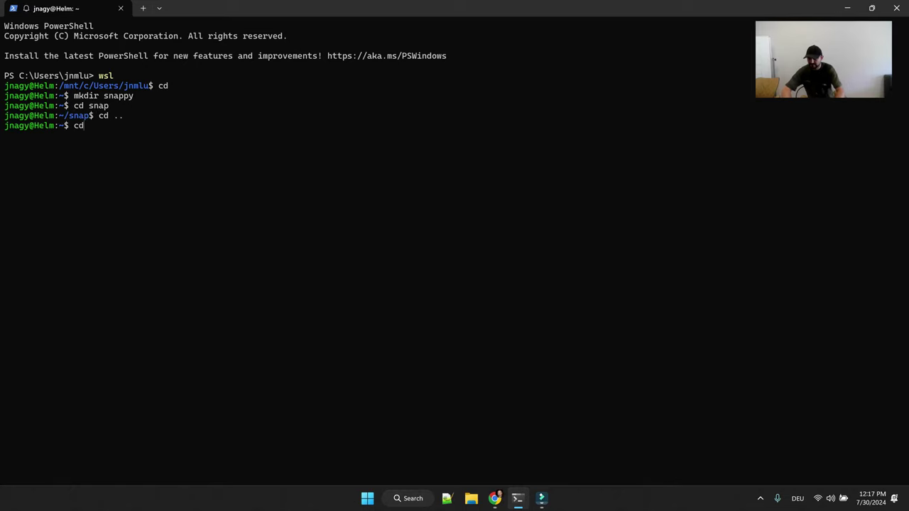
text(p)
key(Tab)
key(Return)
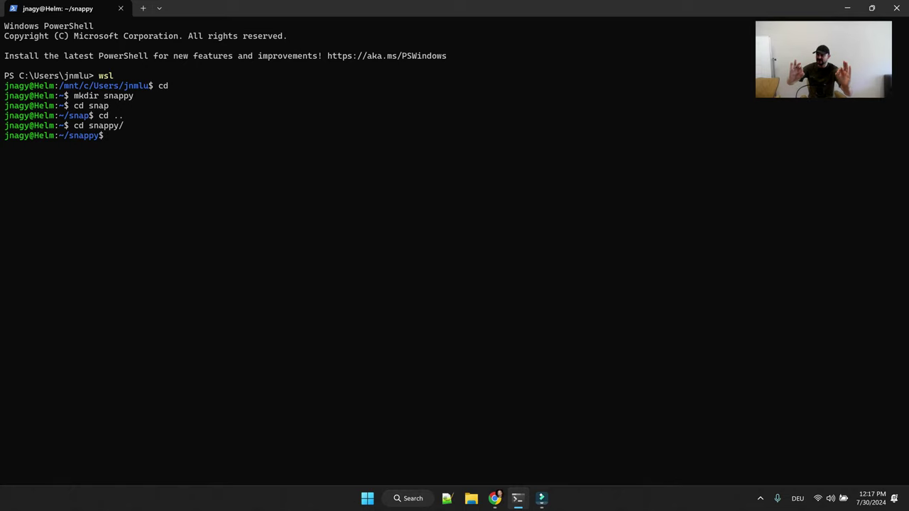
Copy the OpenFOAM-v2312 snappyHexMesh flange tutorial into snappy with cp -r and list it
text(cp )
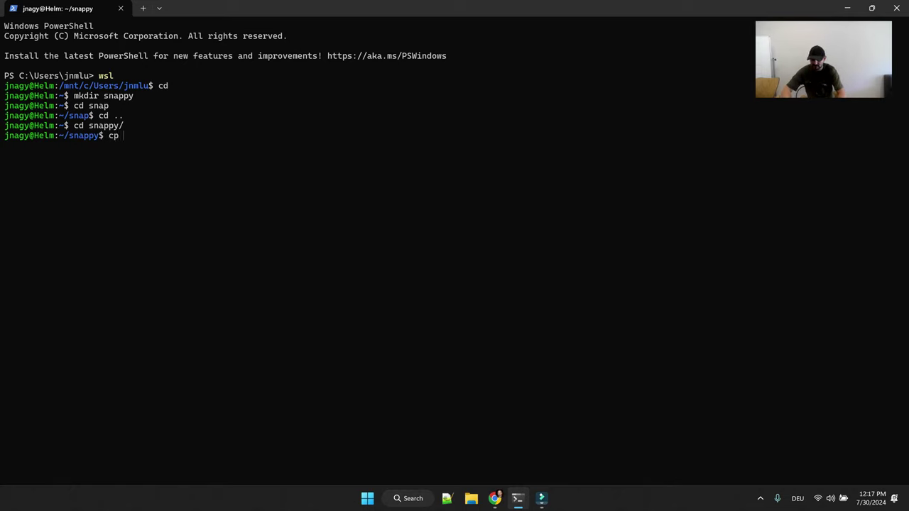
text(-r)
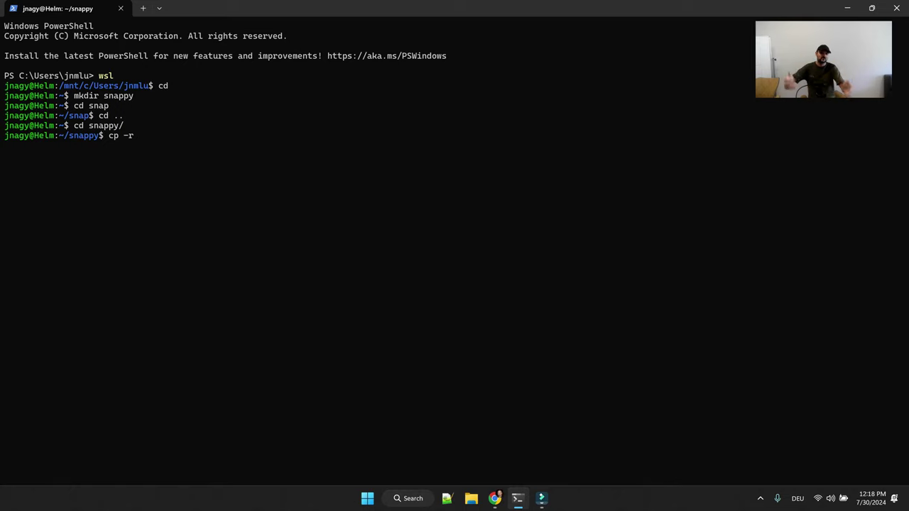
text(~/OP)
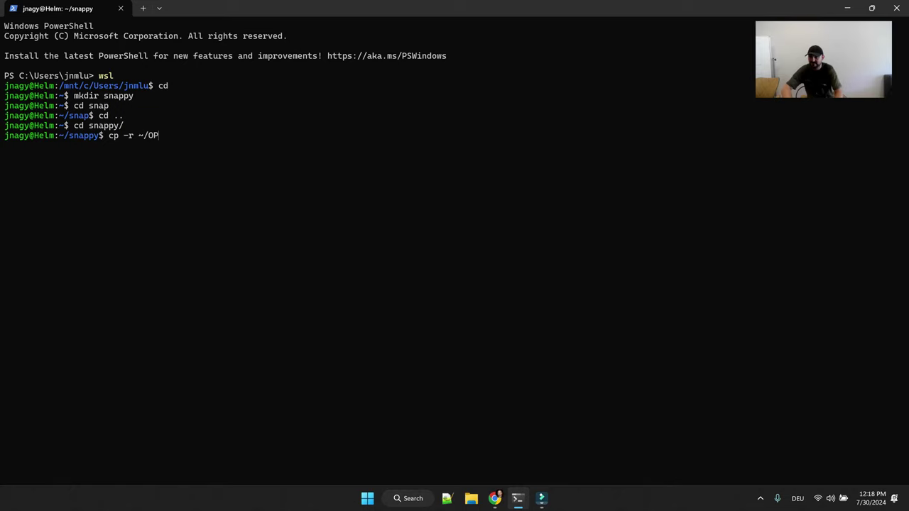
key(Tab)
text(p)
key(Tab)
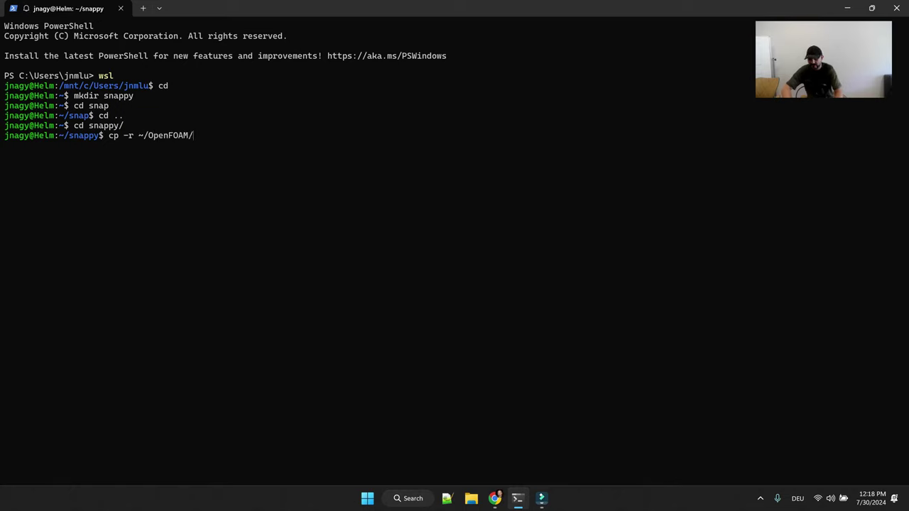
text(Op)
key(Tab)
text(2312)
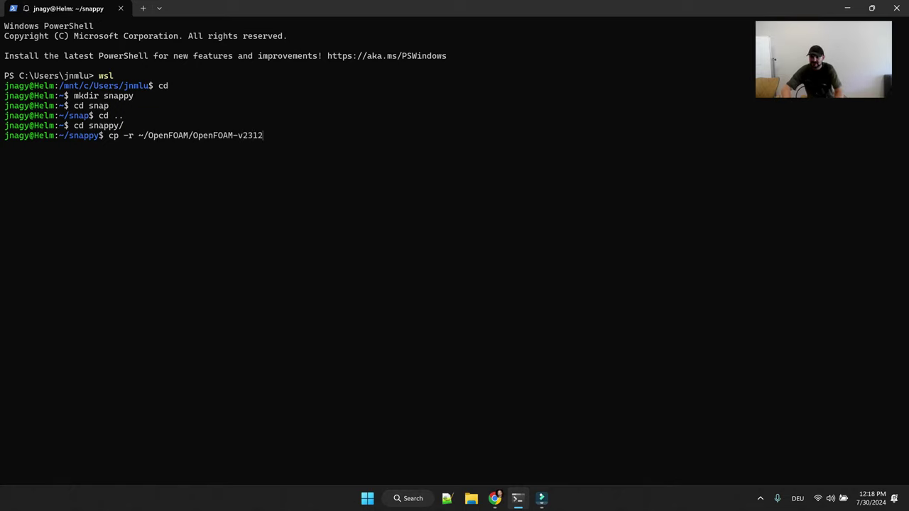
text(/)
text(tu)
key(Tab)
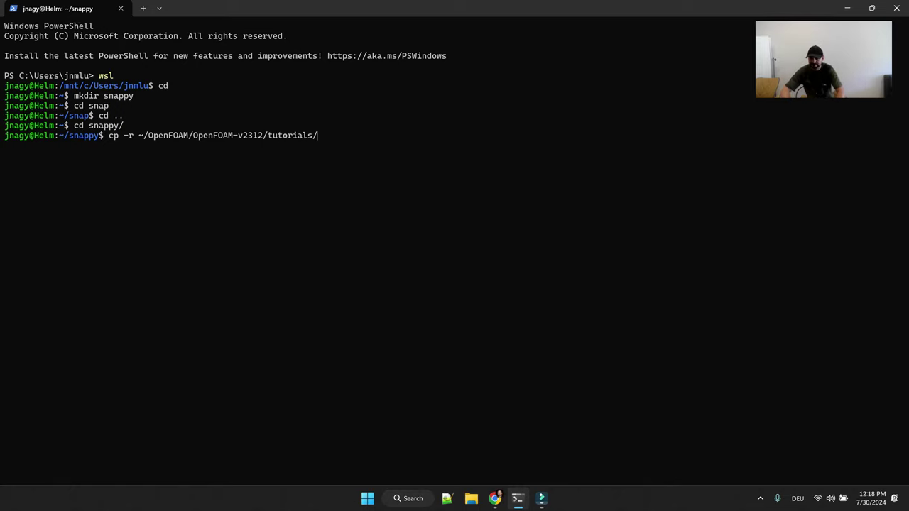
text(me)
key(Tab)
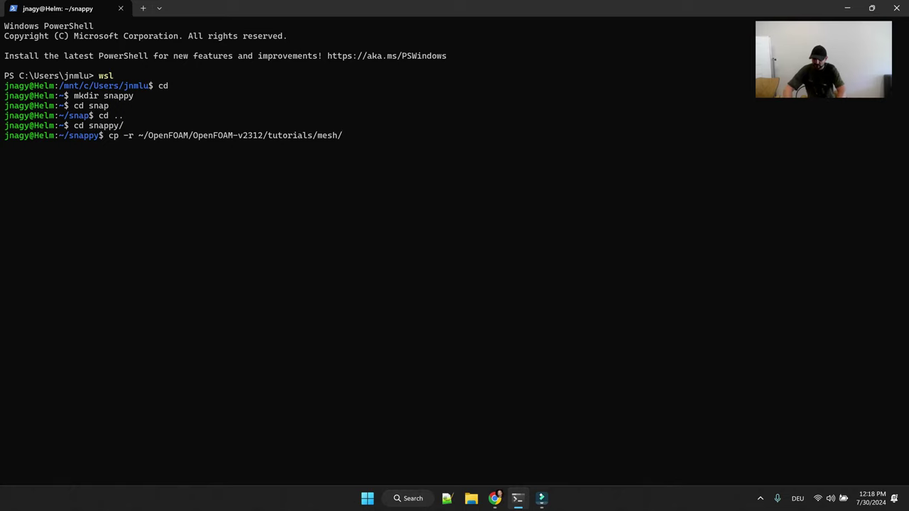
text(s)
key(Tab)
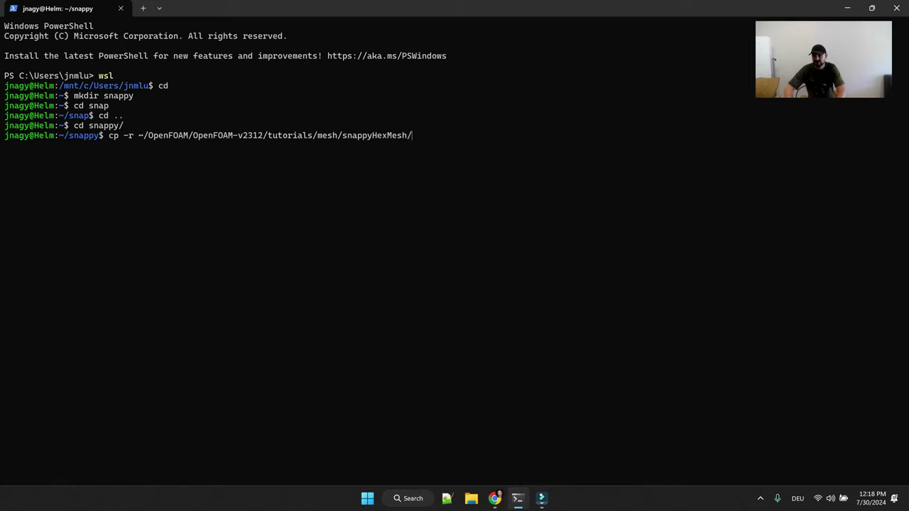
key(Tab)
key(Tab)
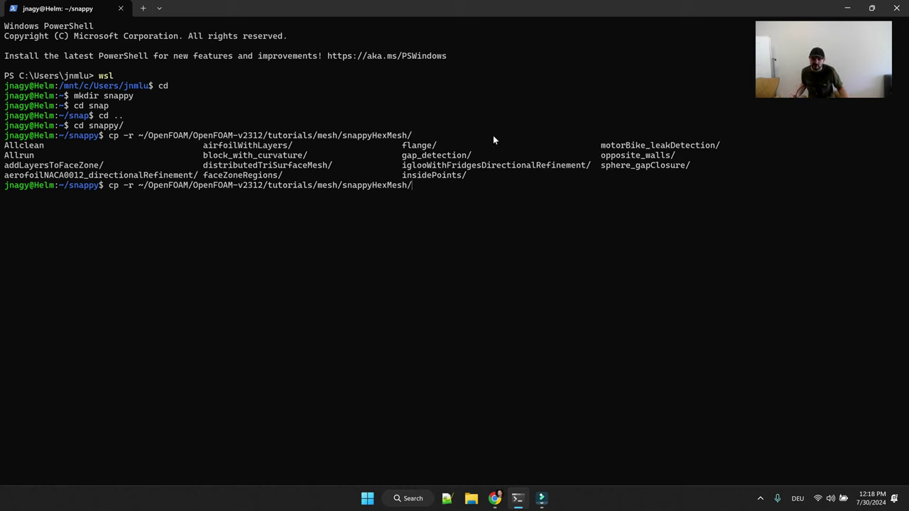
text(fl)
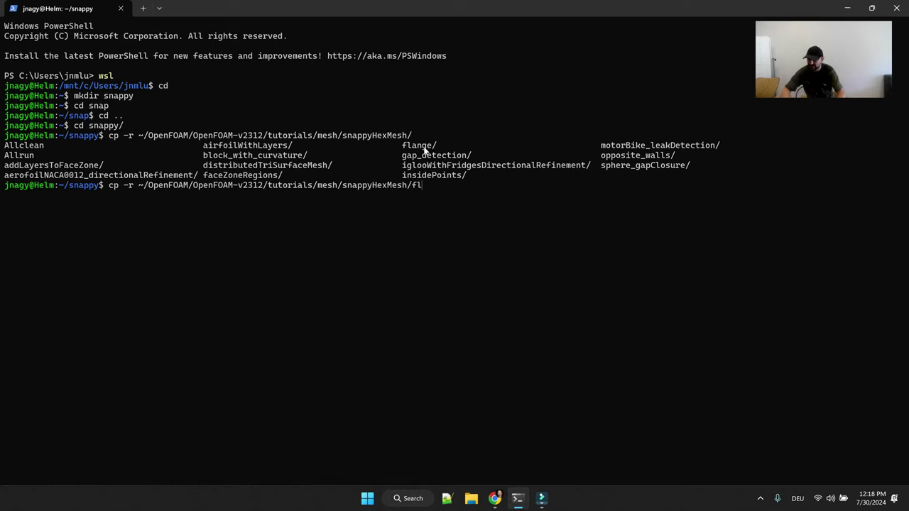
key(Tab)
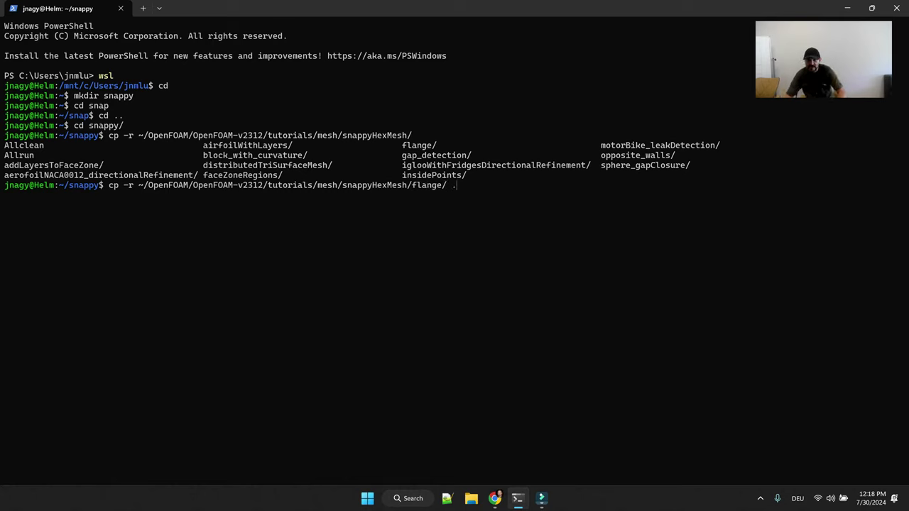
key(Return)
text(ls)
key(Return)
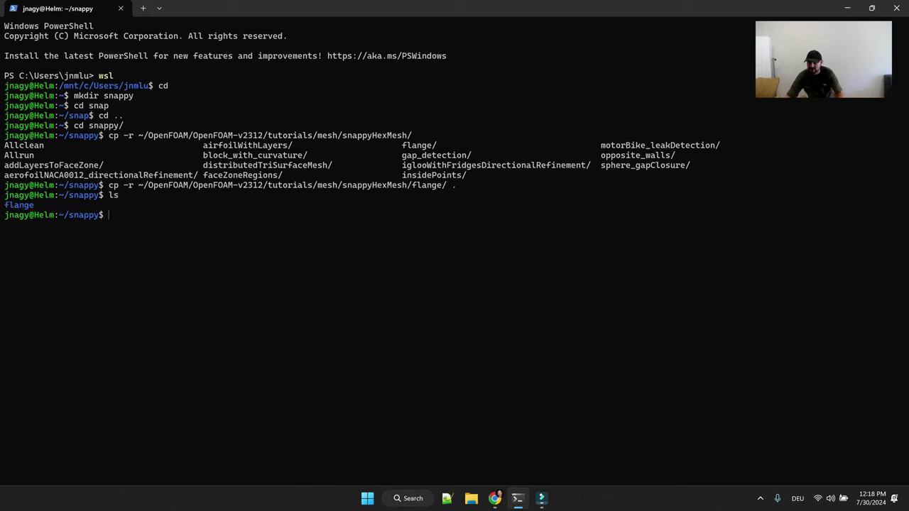
Move into the flange case folder and list its files
text(cd flange/)
key(Return)
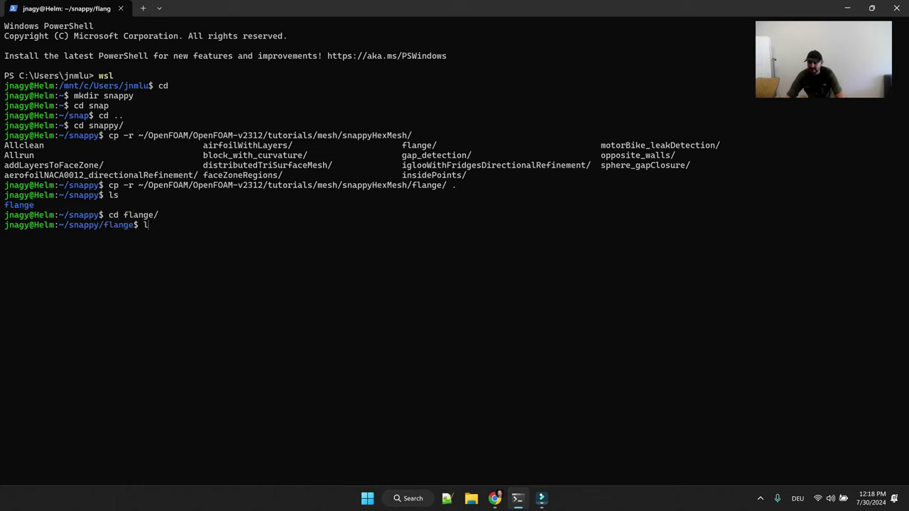
text(ls)
key(Return)
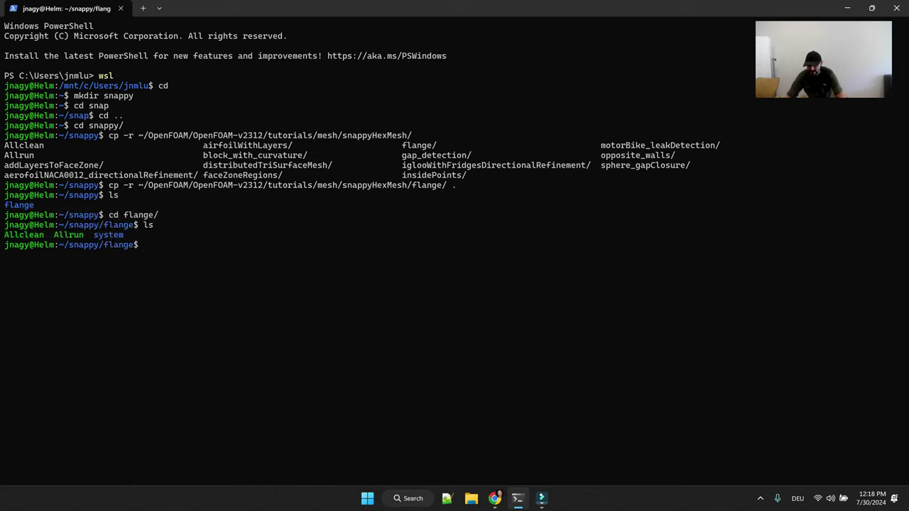
Read Allrun in nano, highlighting surfaceFeatureExtract, snappyHexMesh -overwrite and flange.stl, then close it
text(nano Allrun)
key(Return)
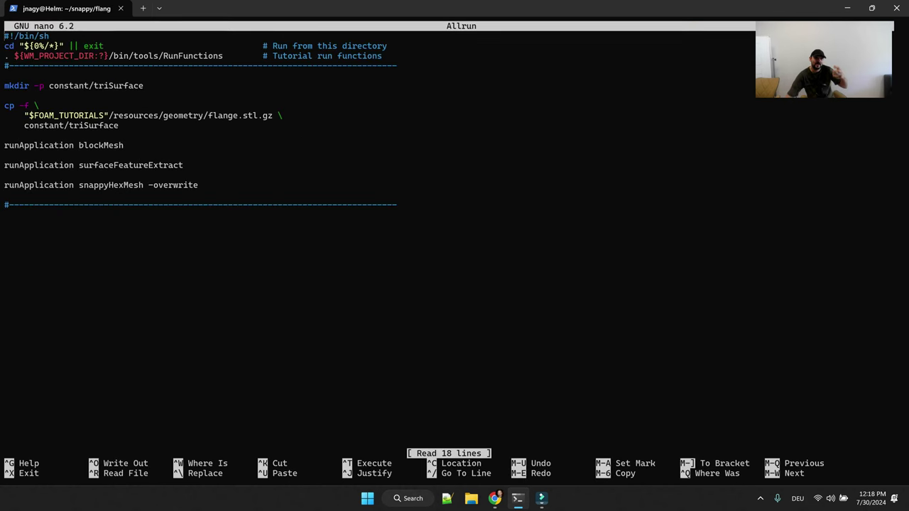
double_click(123, 166)
drag(80, 187, 202, 187)
click(217, 187)
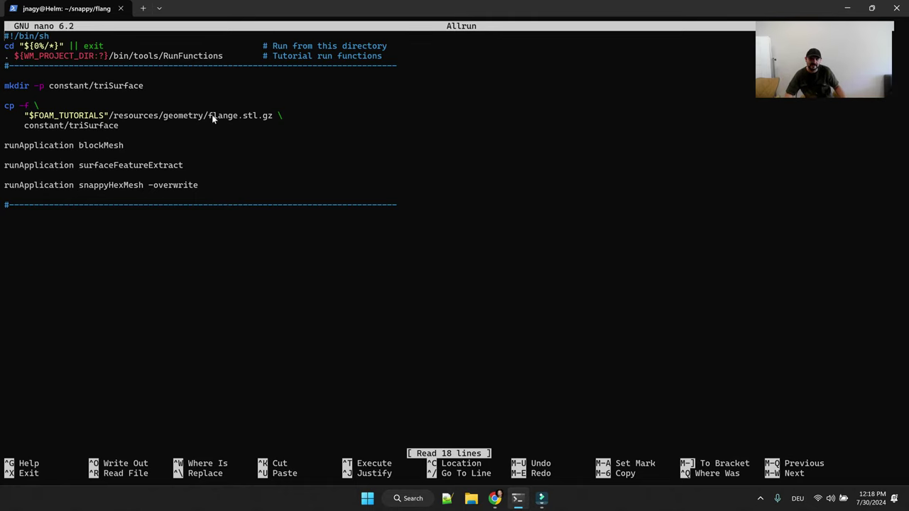
drag(209, 115, 261, 117)
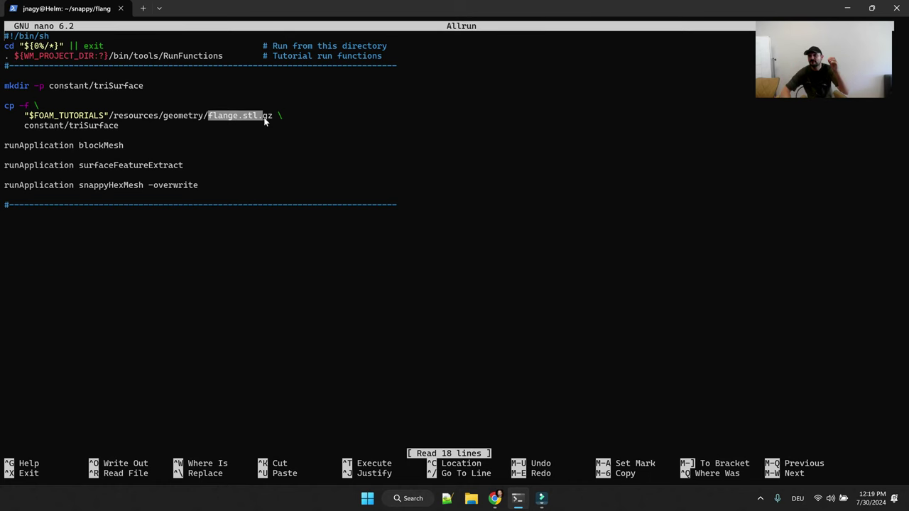
key(ctrl+x)
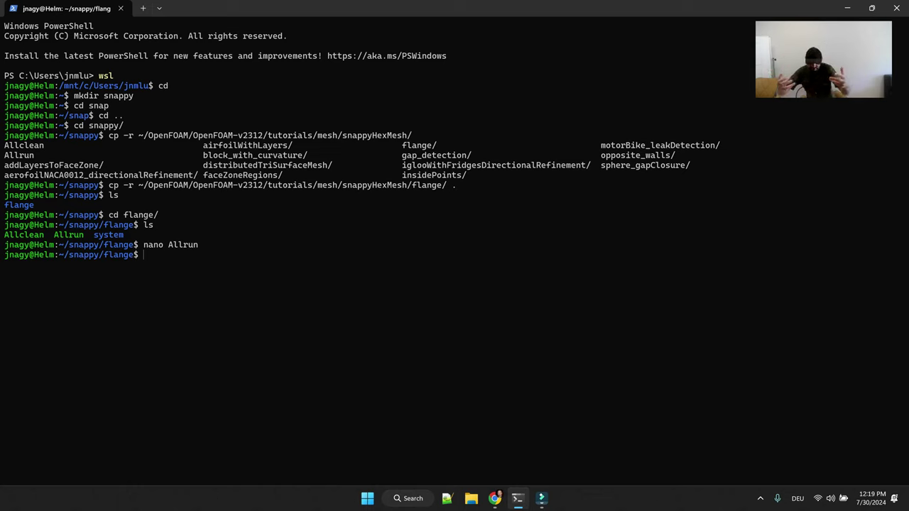
Move into the system folder and list its dictionary files
text(cd sy)
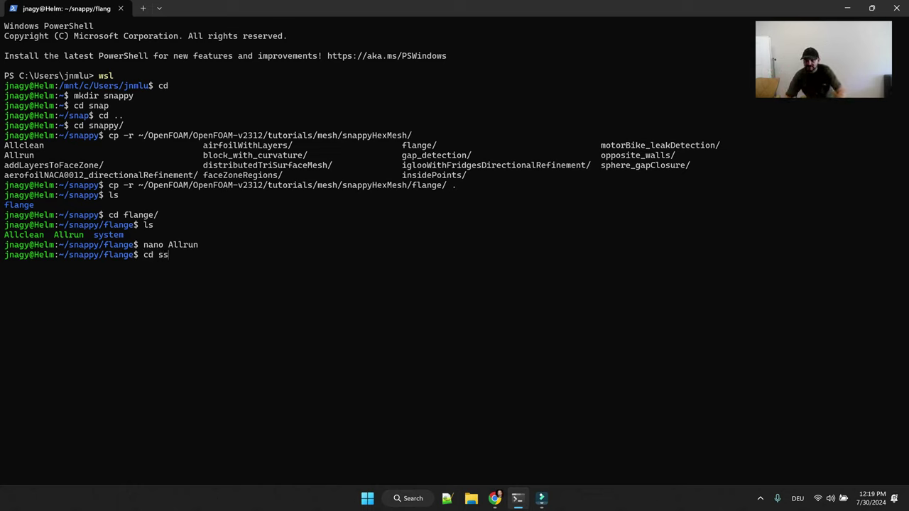
key(Tab)
key(Return)
text(ls)
key(Return)
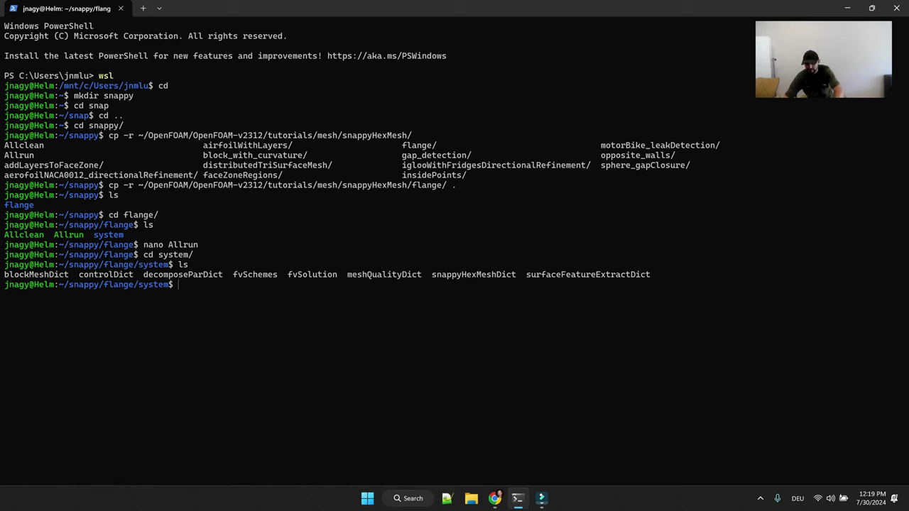
Type an 'open' command for blockMeshDict, snappyHexMeshDict and surfaceFeatureExtractDict with a trailing &
text(open )
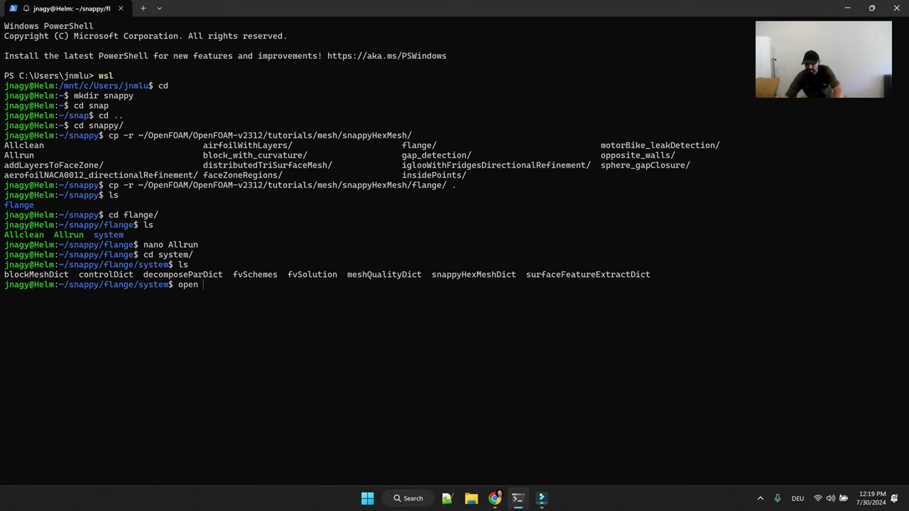
text(bl)
key(Tab)
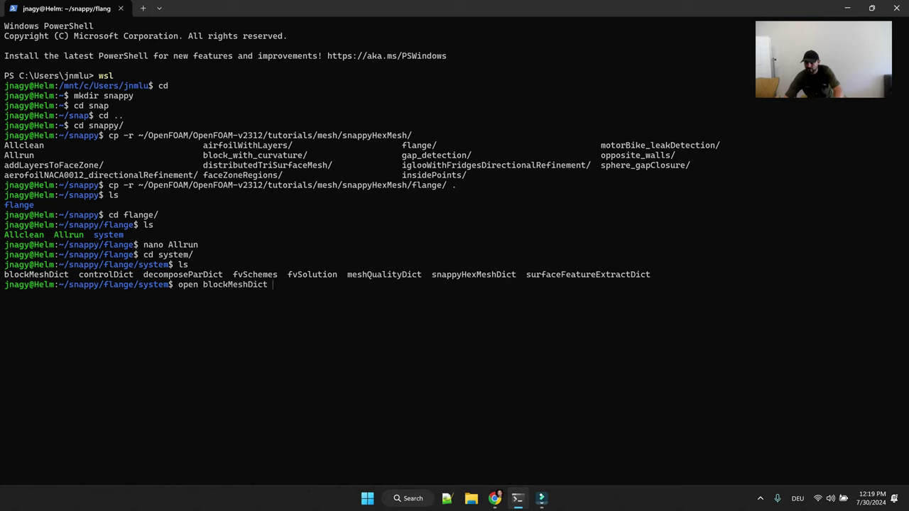
text(sn)
key(Tab)
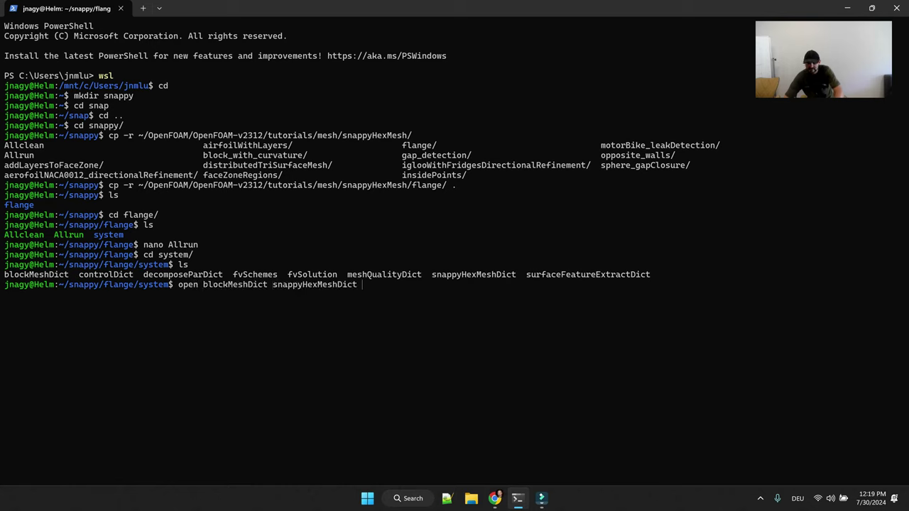
text(su)
key(Tab)
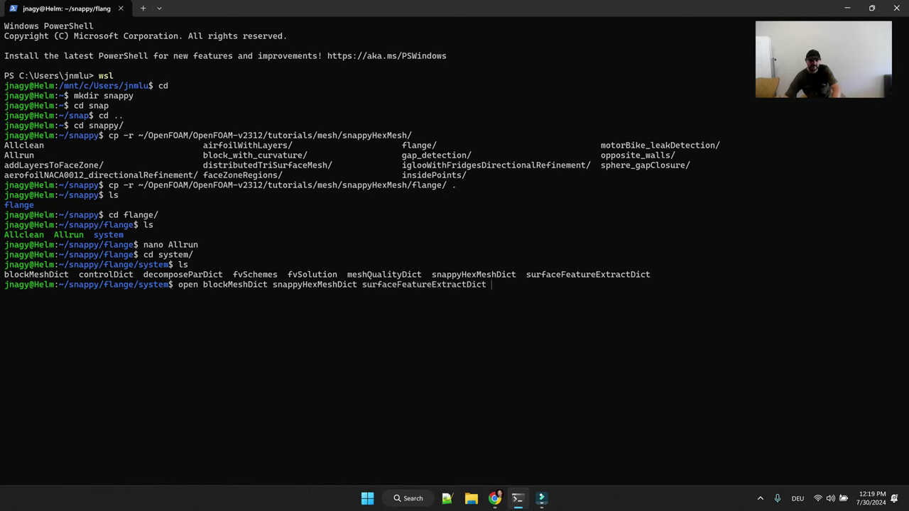
text(&)
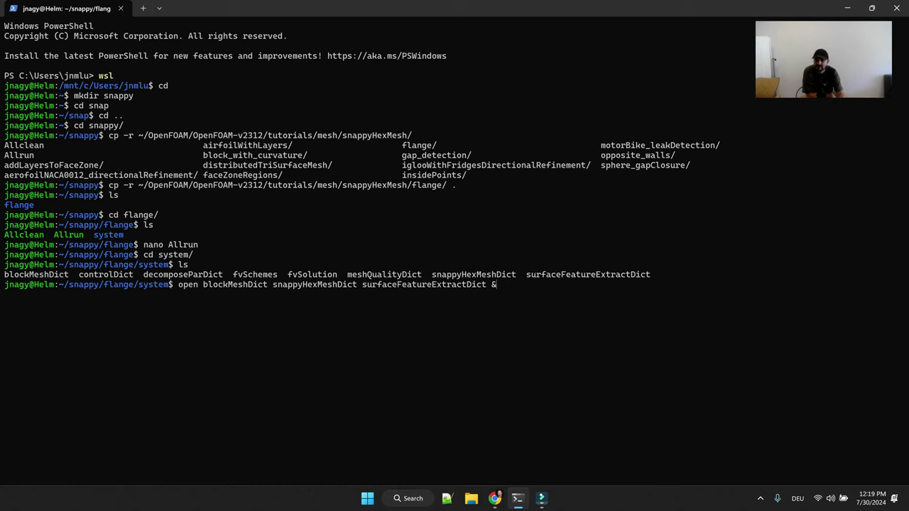
Change the command's 'open' to 'nano' and drop the trailing ampersand
key(Home)
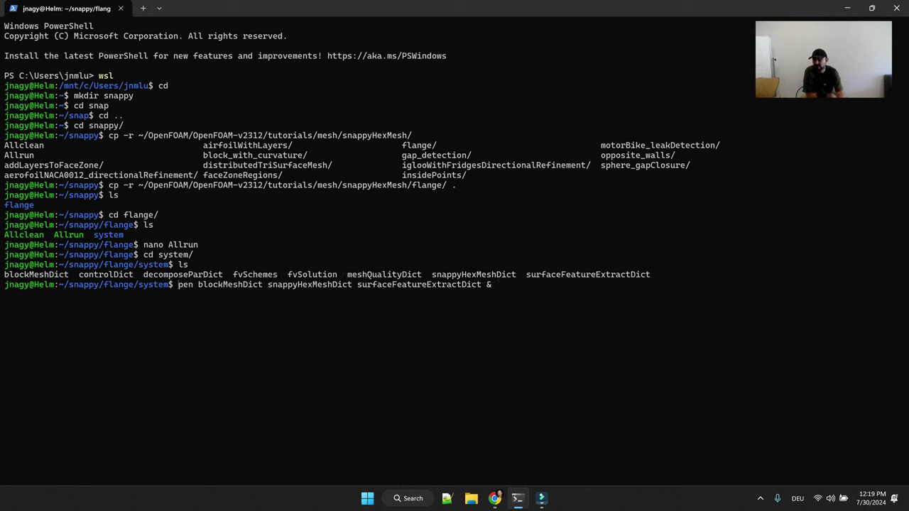
key(Delete)
key(Delete)
key(Delete)
key(Delete)
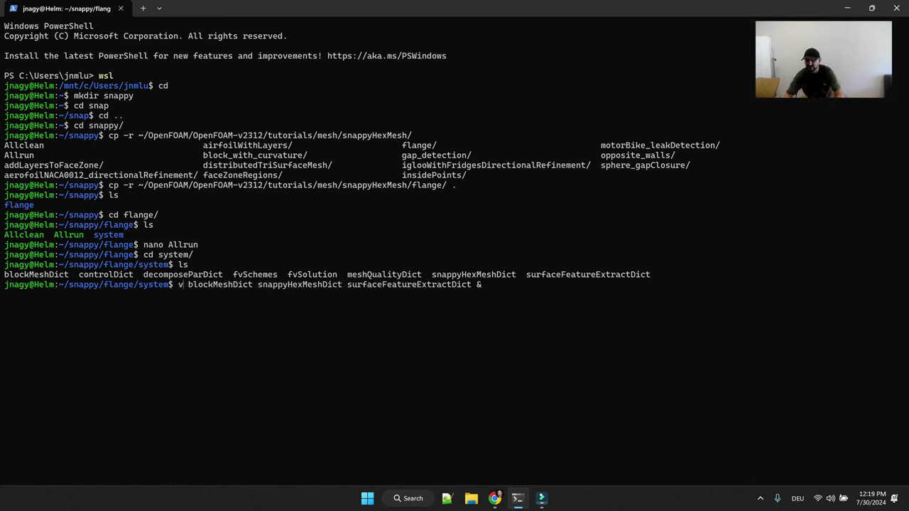
text(nnao9)
key(BackSpace)
key(BackSpace)
key(BackSpace)
key(BackSpace)
key(BackSpace)
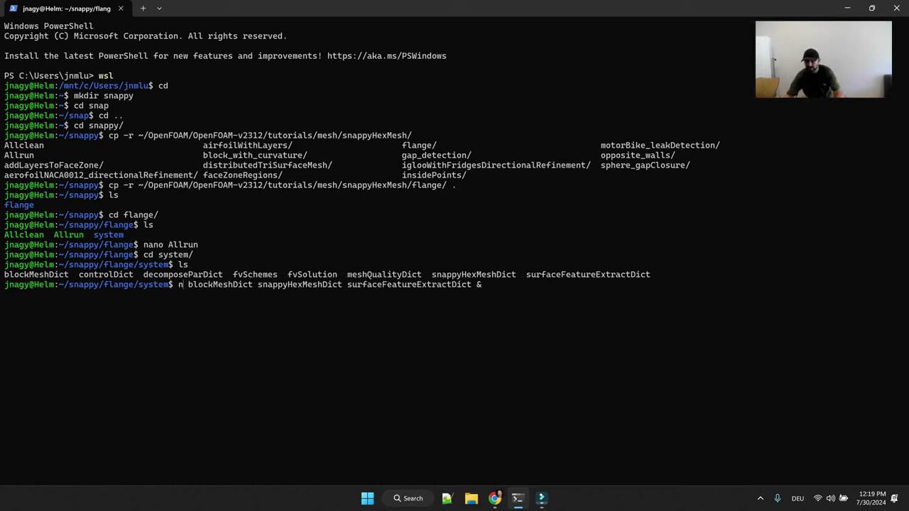
text(nnao)
key(BackSpace)
key(BackSpace)
key(BackSpace)
key(BackSpace)
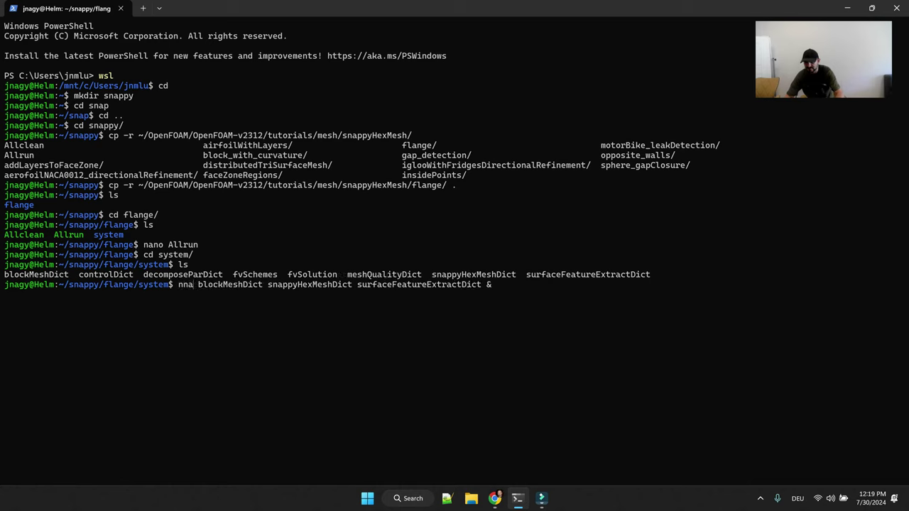
text(nano)
key(End)
key(BackSpace)
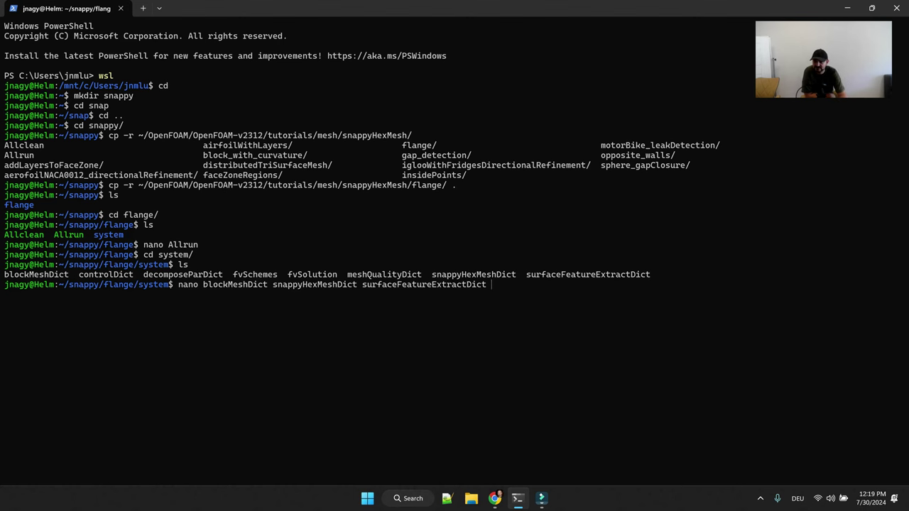
Open the three dictionaries in nano and cut the comment lines from surfaceFeatureExtractDict
key(Return)
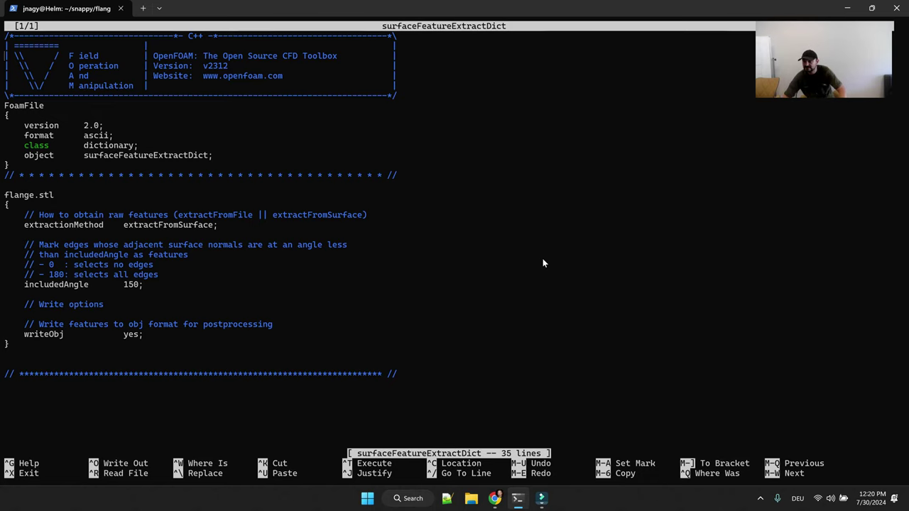
key(ctrl+k)
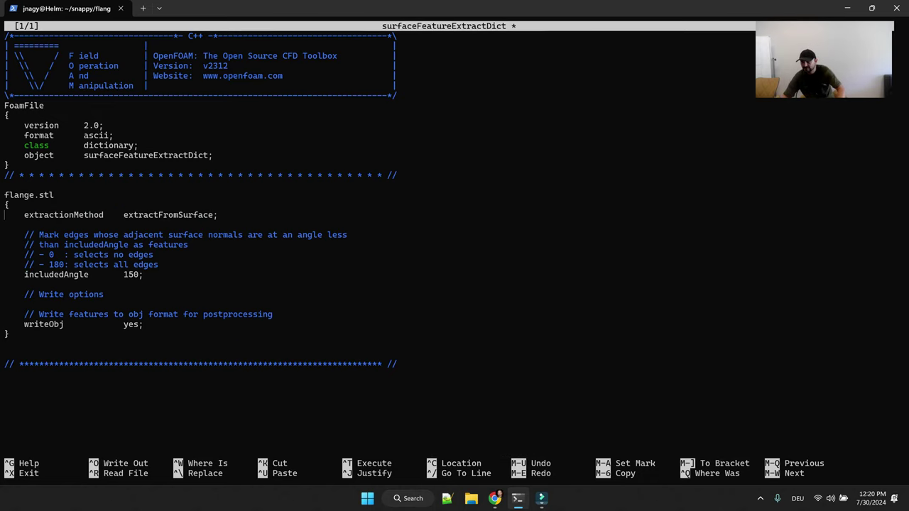
key(Down)
key(Down)
key(ctrl+k)
key(ctrl+k)
key(ctrl+k)
key(ctrl+k)
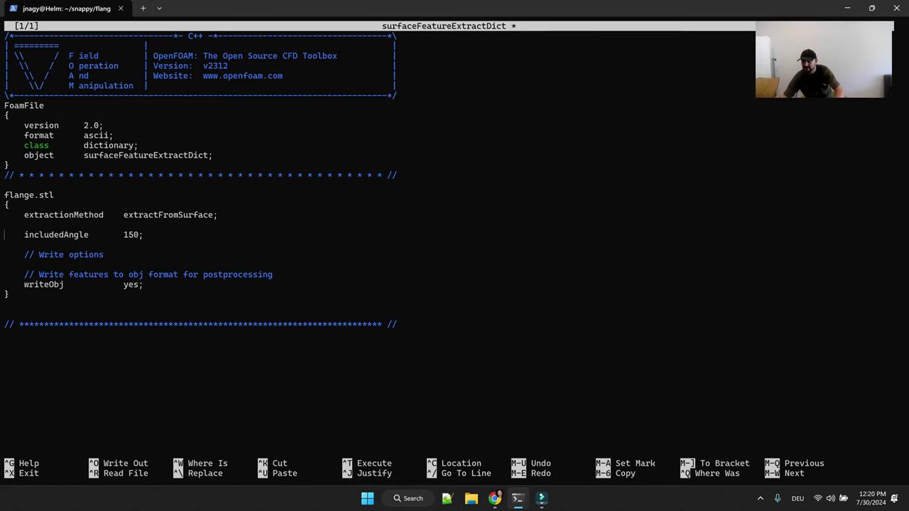
key(Up)
key(ctrl+k)
key(Down)
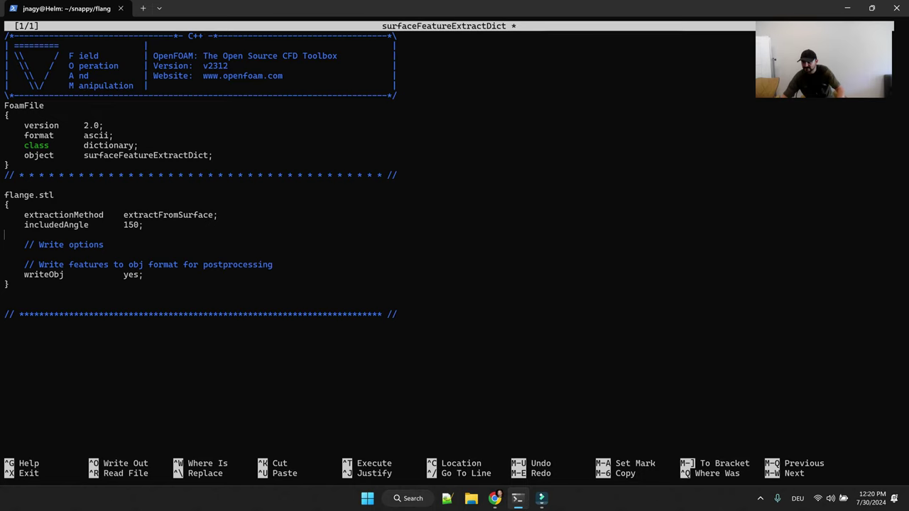
key(ctrl+k)
key(ctrl+k)
key(ctrl+k)
key(ctrl+k)
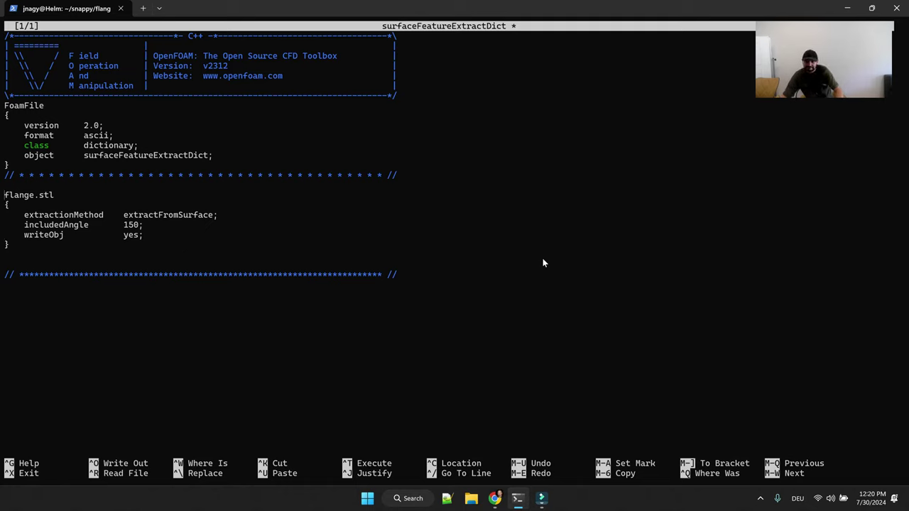
Rename flange.stl to inlet.stl and paste renamed copies of the block for the other surfaces
key(Delete)
key(Delete)
key(Delete)
key(Delete)
key(Delete)
key(Delete)
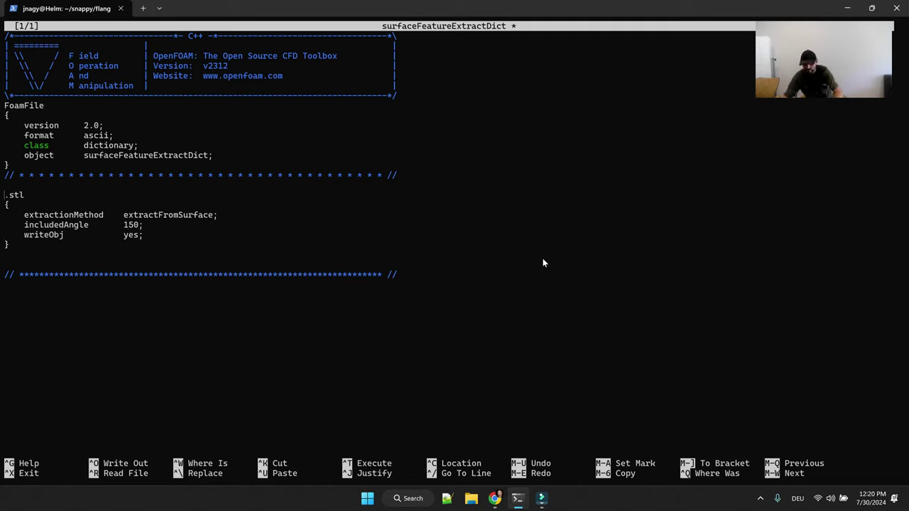
text(inlet)
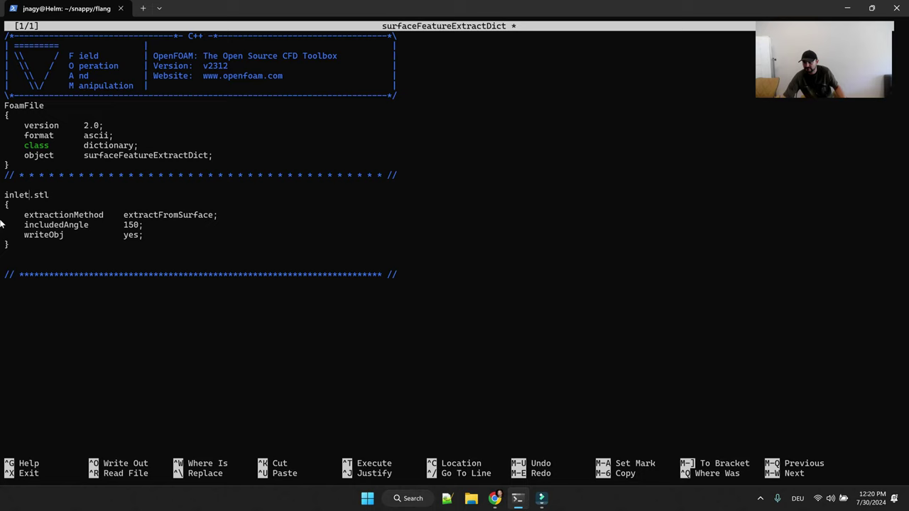
drag(25, 245, 3, 194)
key(ctrl+c)
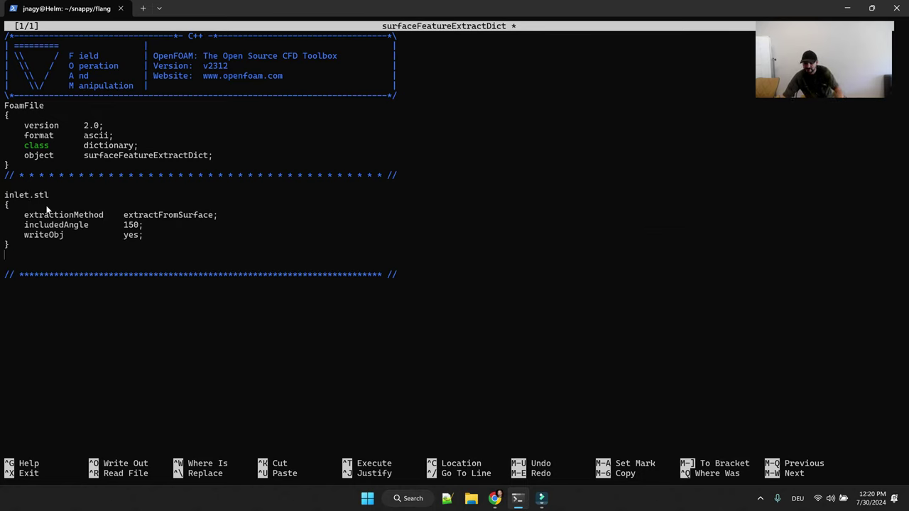
key(ctrl+v)
key(ctrl+v)
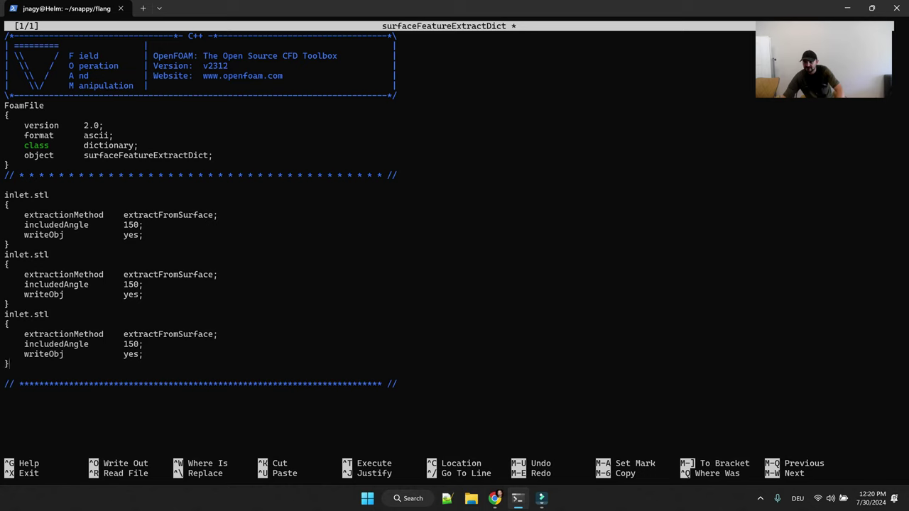
key(ctrl+v)
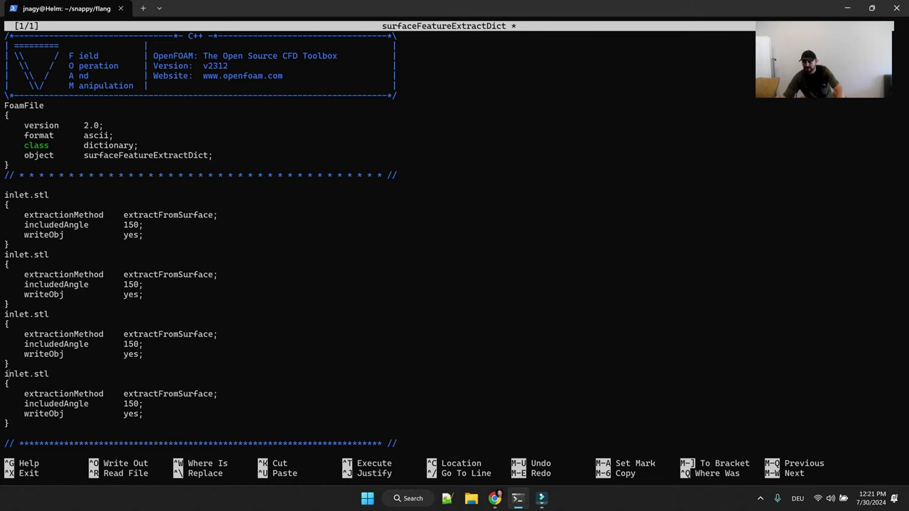
key(Delete)
key(Delete)
key(Delete)
key(Delete)
key(Delete)
text(wall)
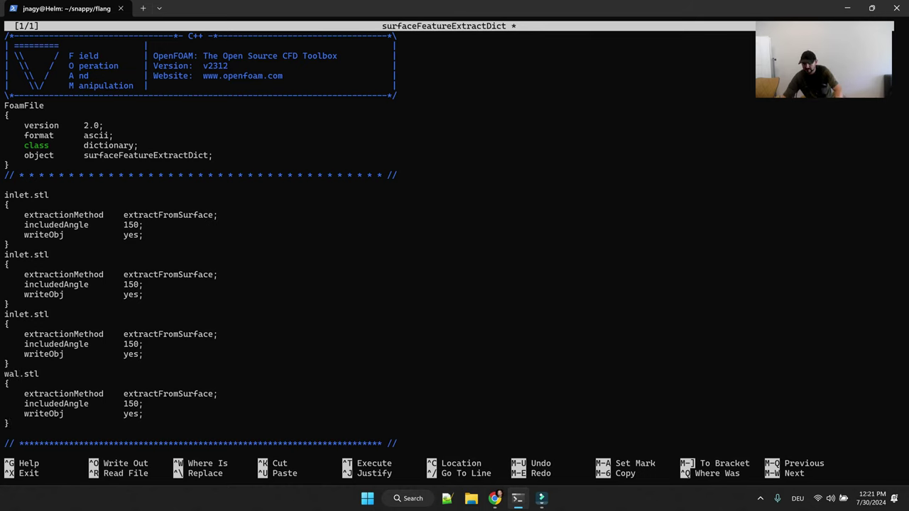
key(BackSpace)
key(BackSpace)
key(BackSpace)
key(BackSpace)
key(BackSpace)
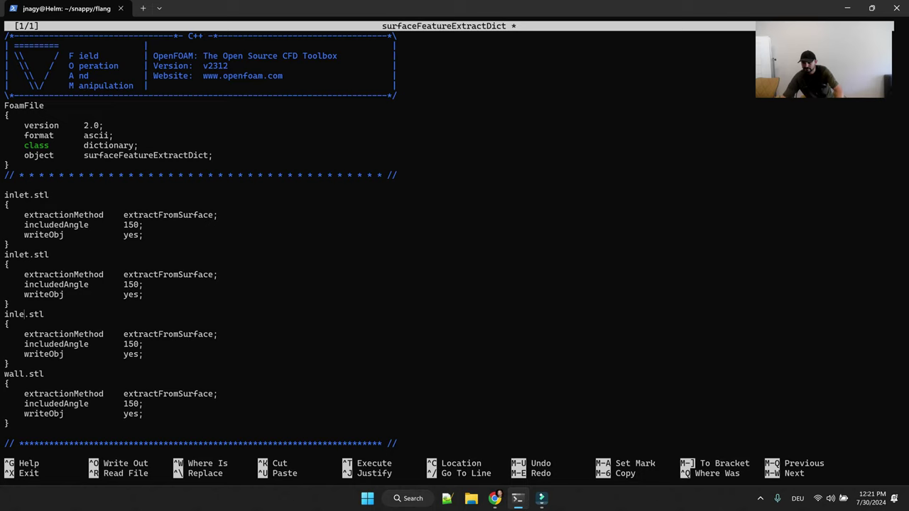
text(outlet)
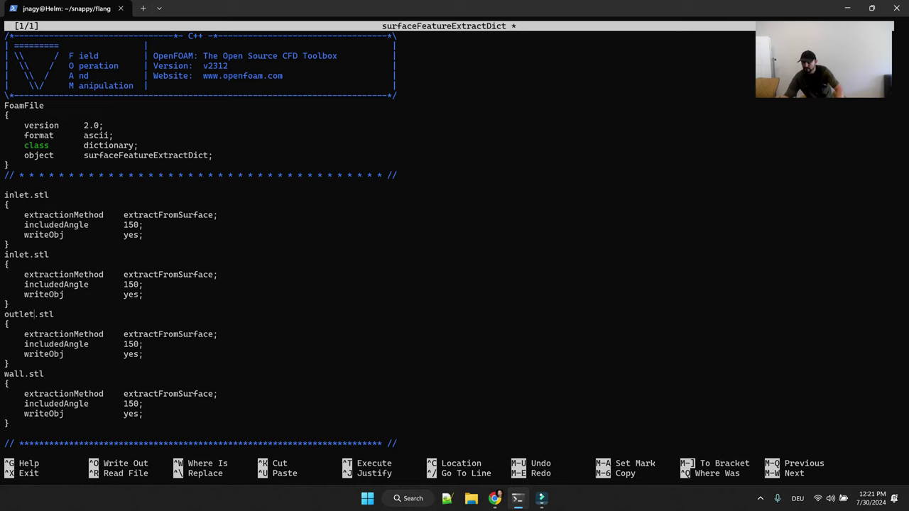
text(2)
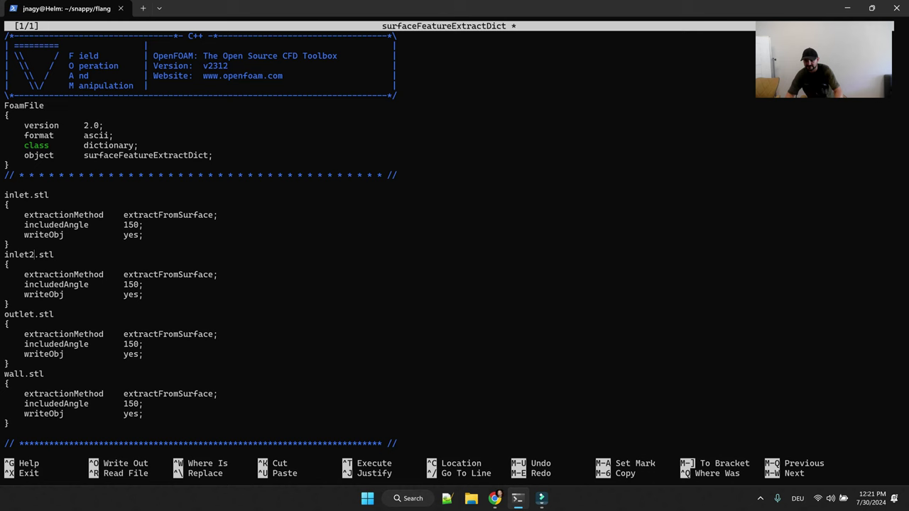
Save surfaceFeatureExtractDict, exit nano, and reopen the three dictionaries
key(ctrl+o)
key(Return)
key(ctrl+x)
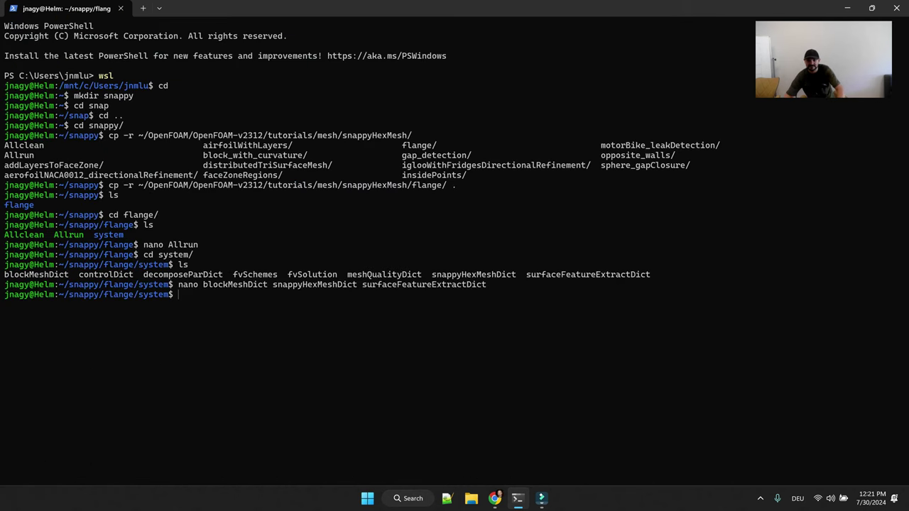
key(Up)
key(Return)
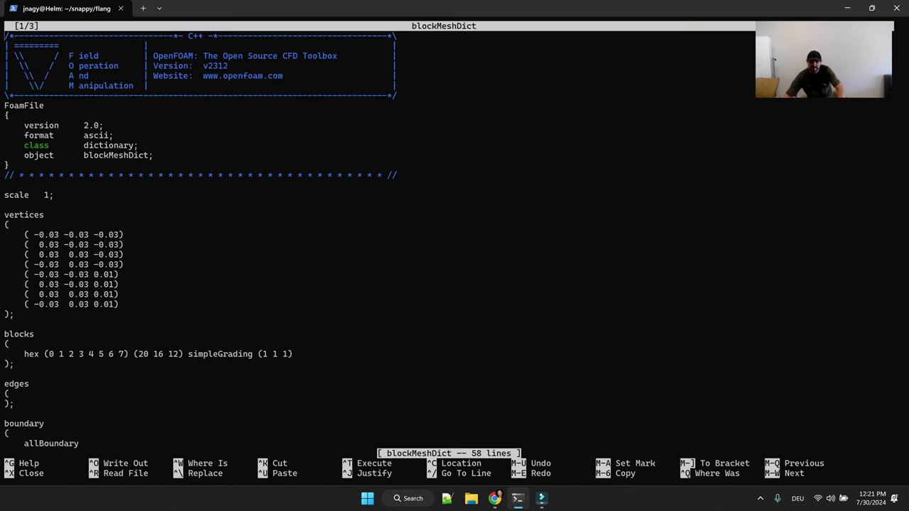
Open and pause the channel's 'snappyHexMesh hacks for CFD' Short, then return to blockMeshDict in the terminal
click(494, 498)
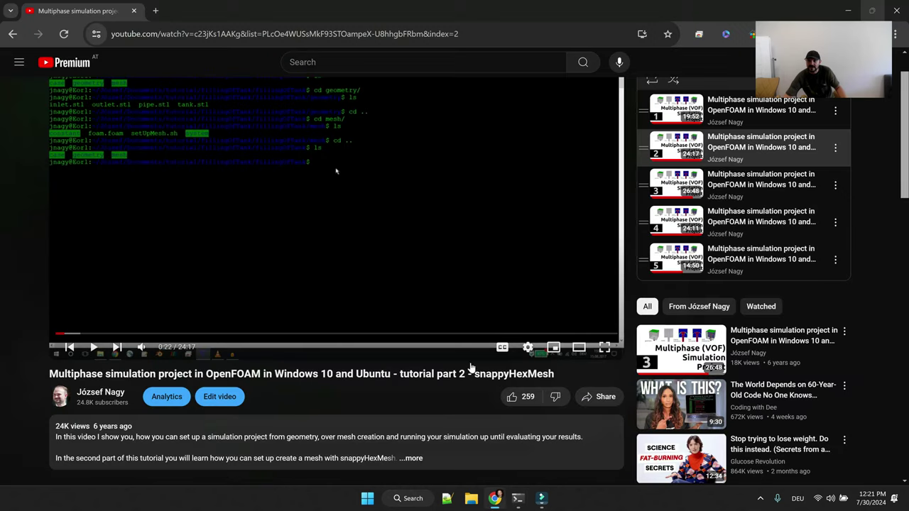
click(13, 33)
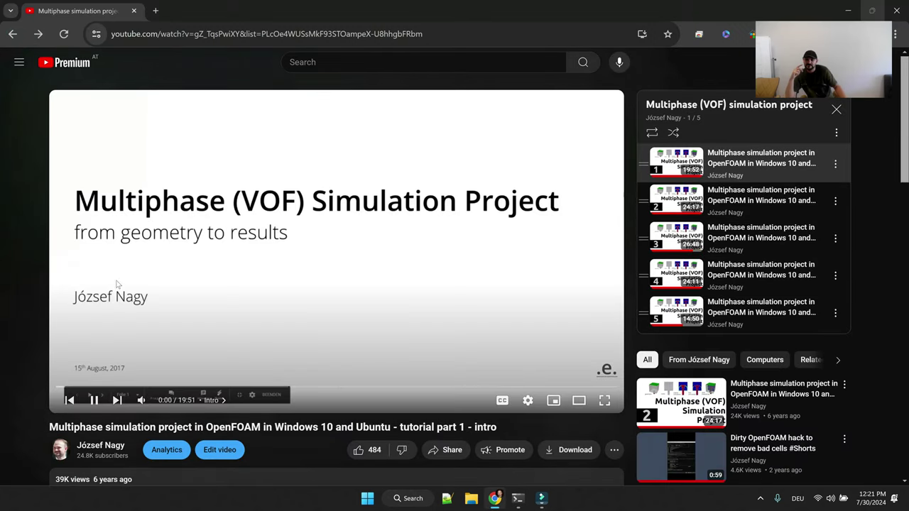
click(13, 35)
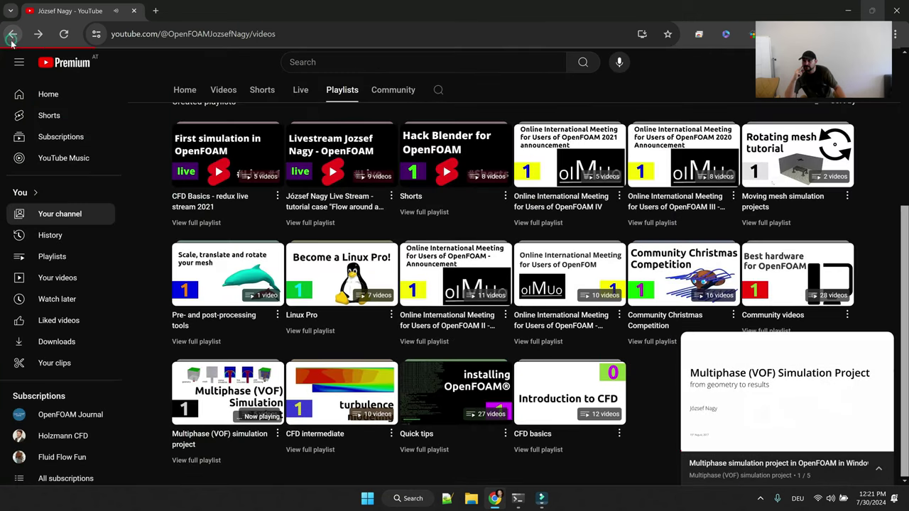
click(12, 33)
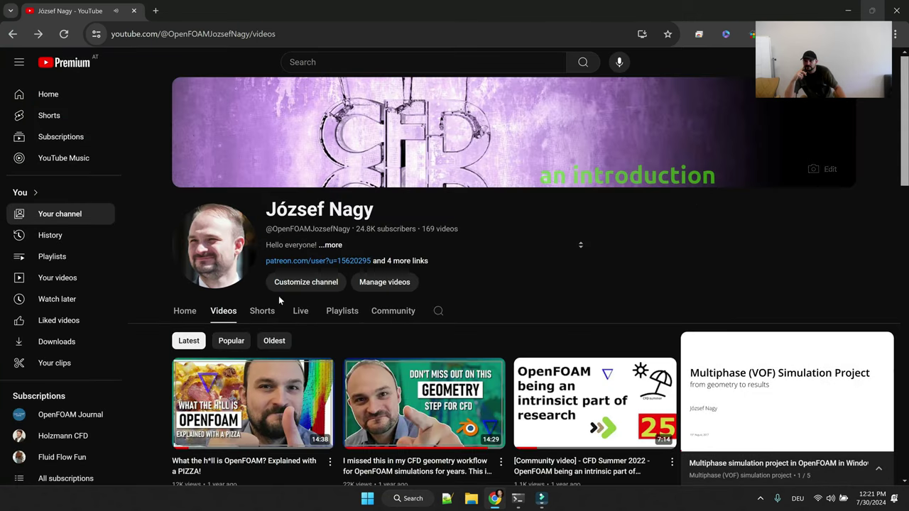
click(268, 314)
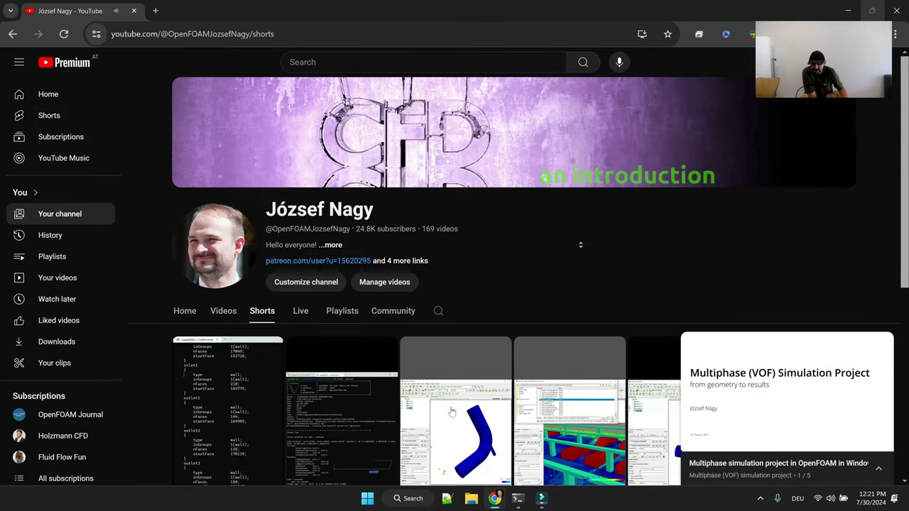
scroll(428, 381, down, 2)
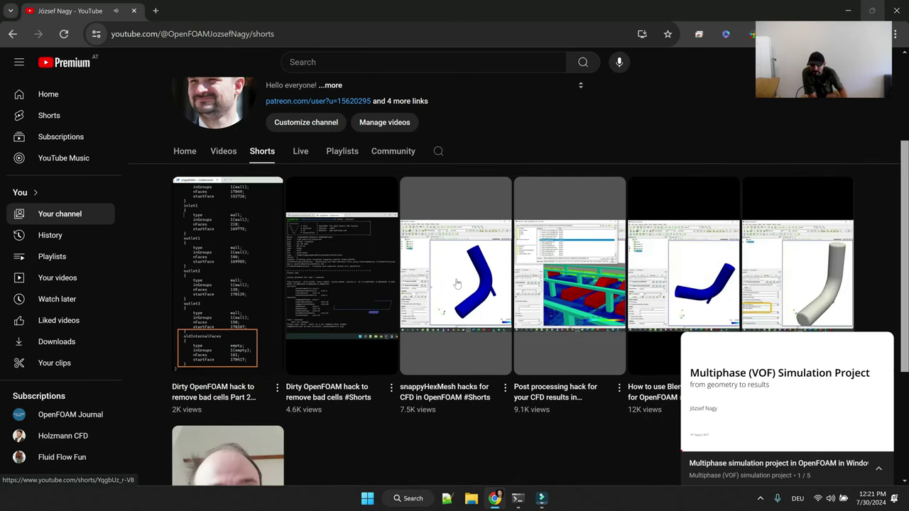
click(461, 284)
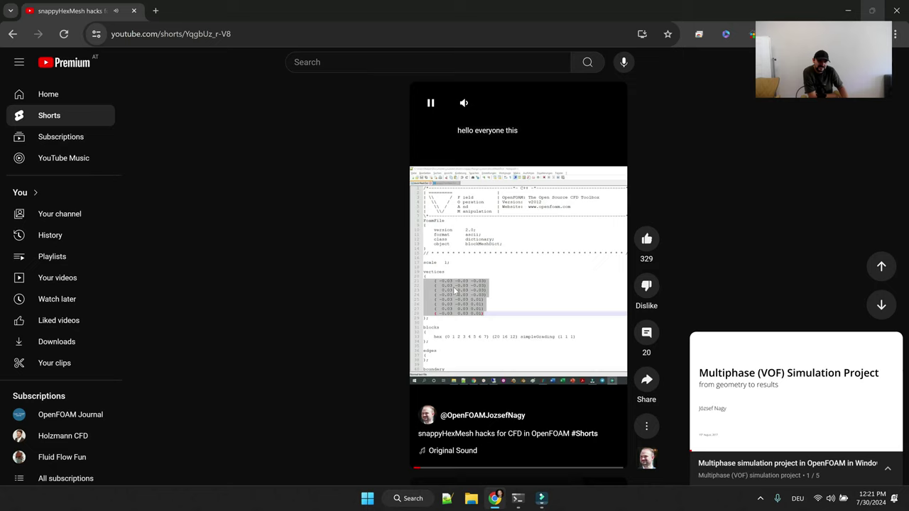
click(459, 299)
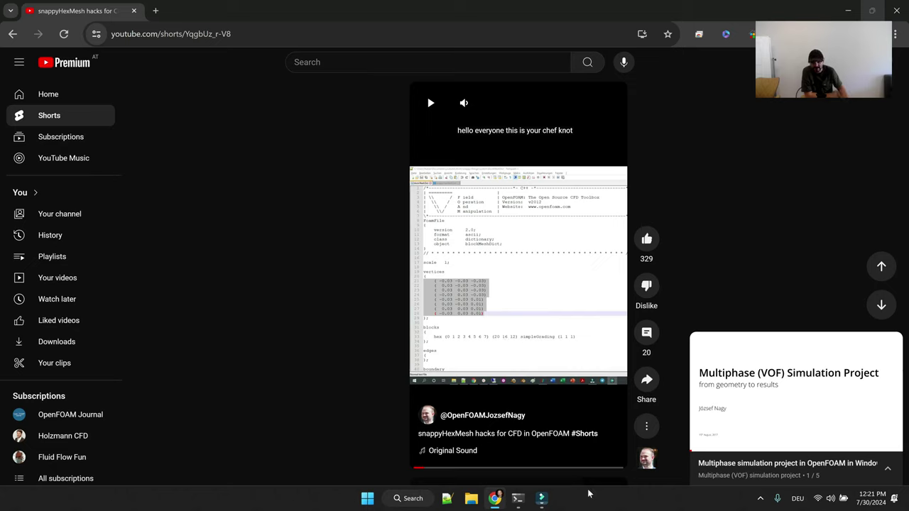
mouse_move(547, 499)
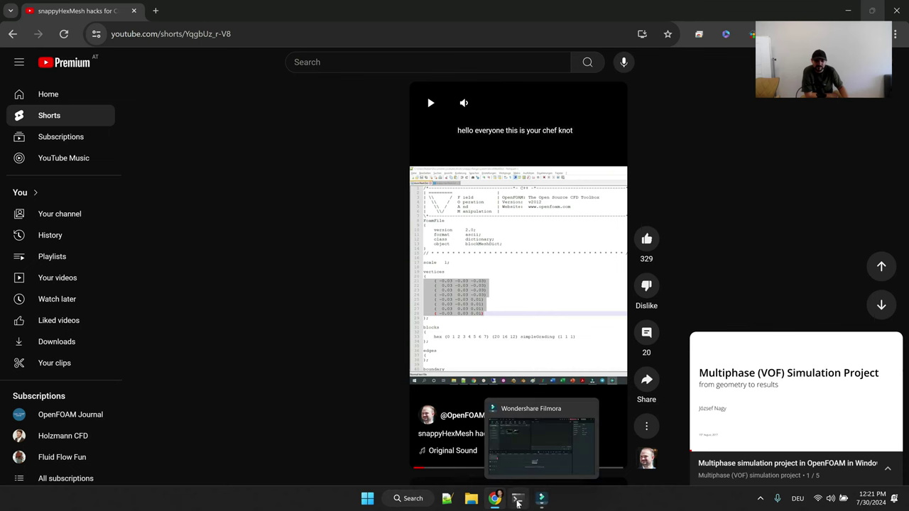
click(518, 499)
Review blockMeshDict's vertices, the 20 16 12 hex block and boundary, then close it
drag(25, 229, 148, 299)
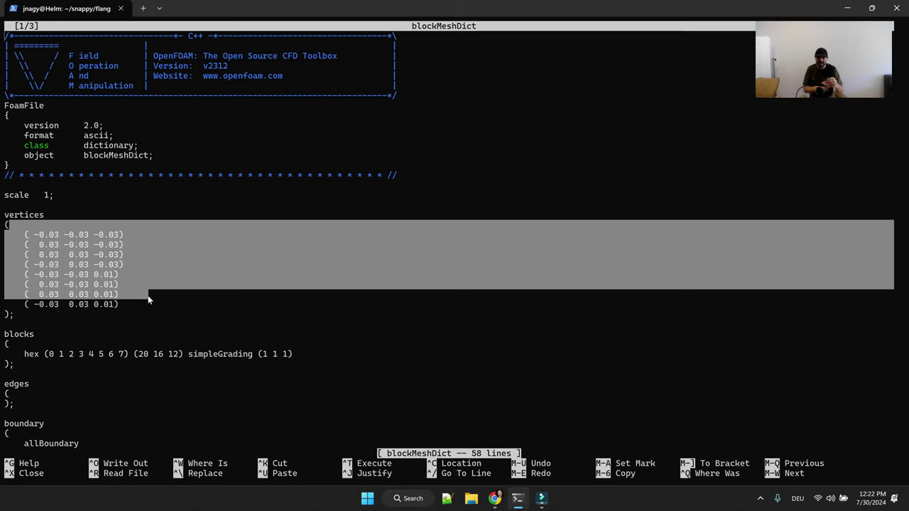
click(141, 357)
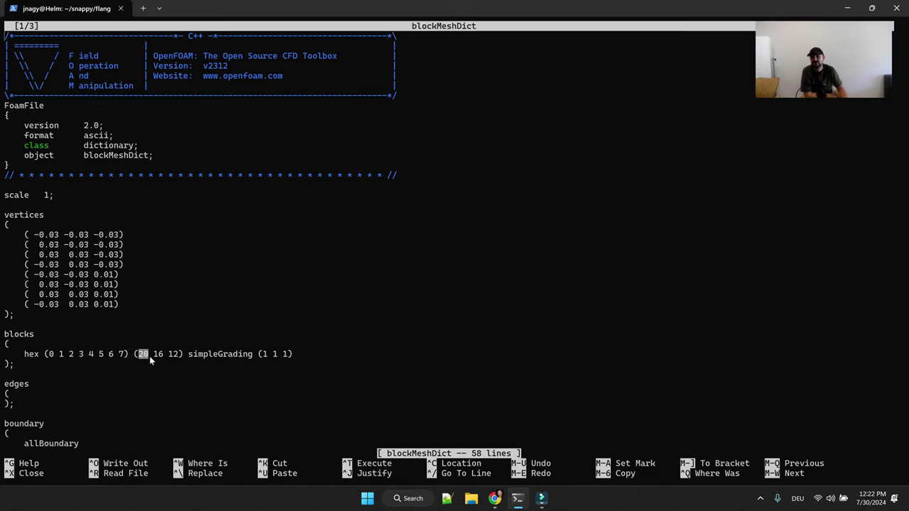
double_click(157, 356)
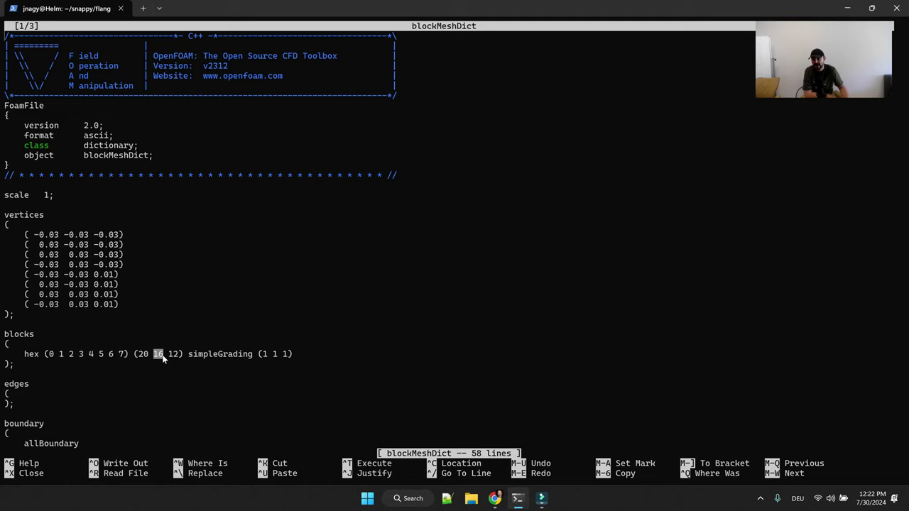
key(Page_Down)
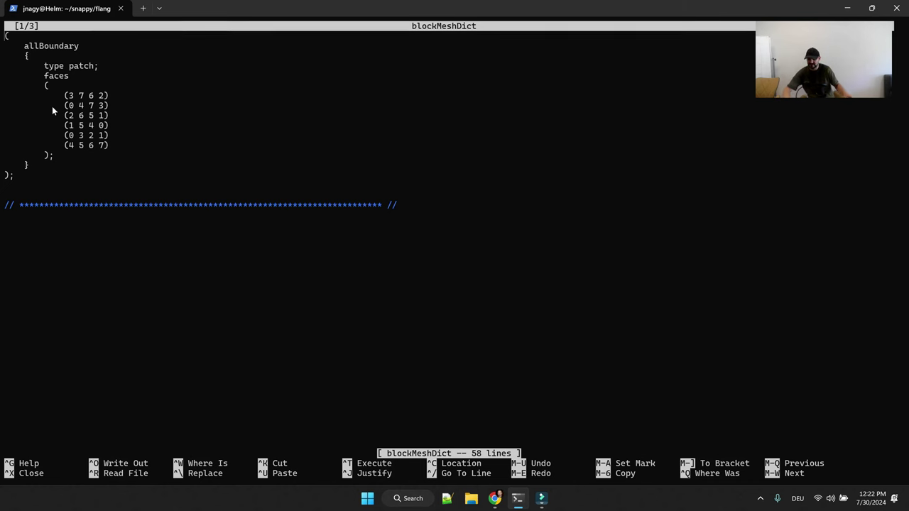
key(ctrl+x)
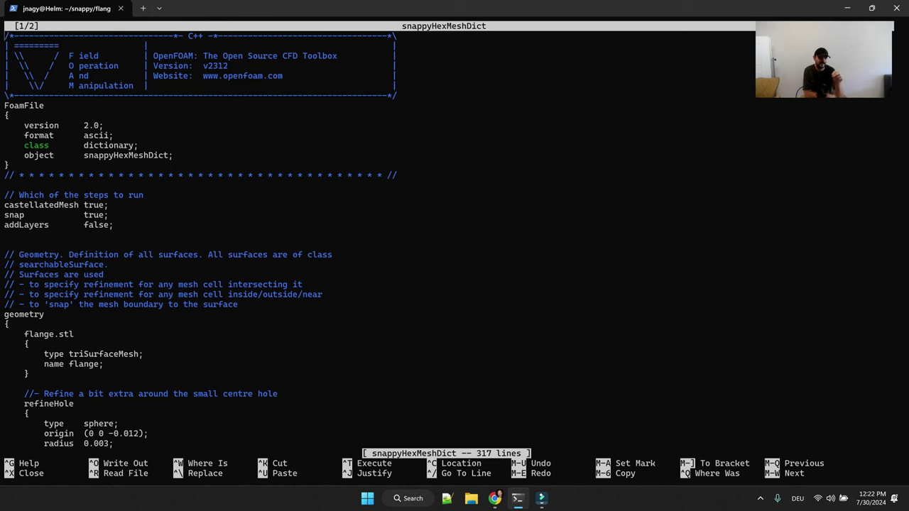
key(Page_Down)
key(Page_Down)
key(Page_Down)
key(Page_Down)
key(Page_Down)
key(Page_Down)
key(Page_Down)
key(Page_Down)
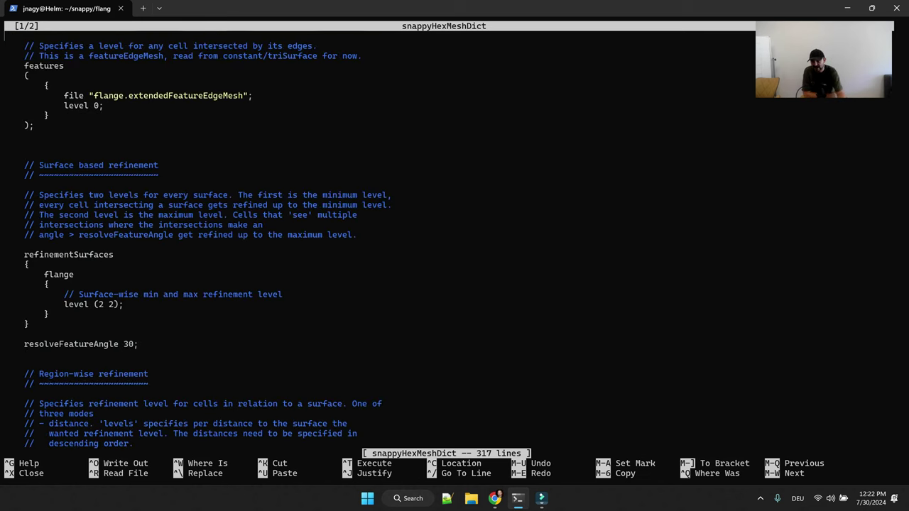
key(Page_Up)
key(Page_Up)
key(Page_Up)
key(Page_Up)
key(Page_Up)
key(Page_Up)
key(Page_Up)
key(Page_Up)
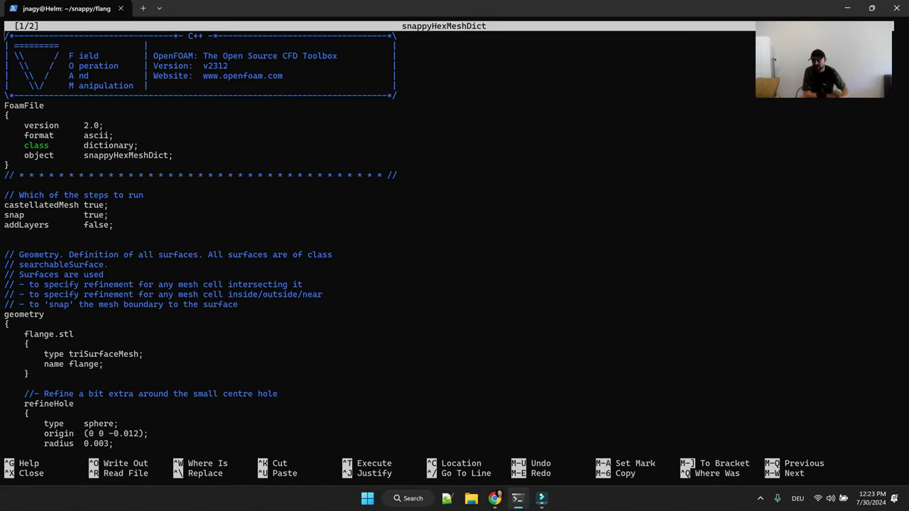
double_click(39, 206)
click(10, 216)
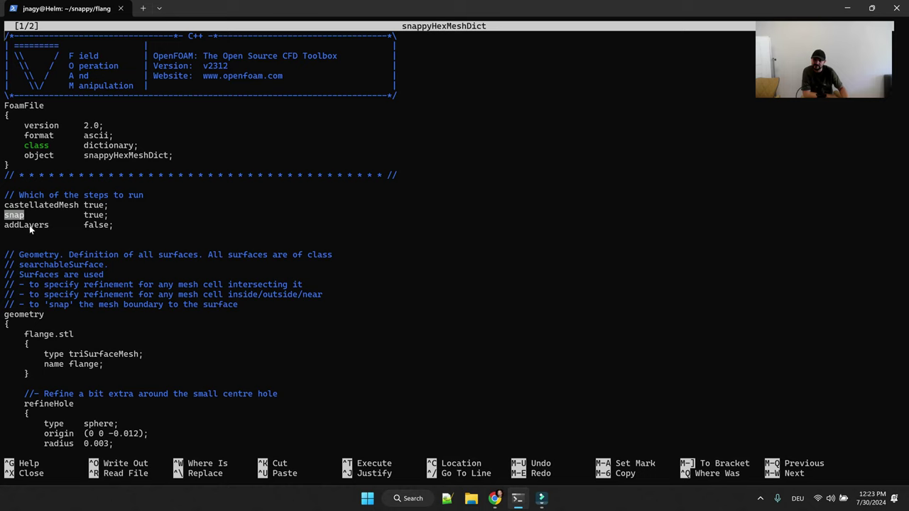
double_click(29, 226)
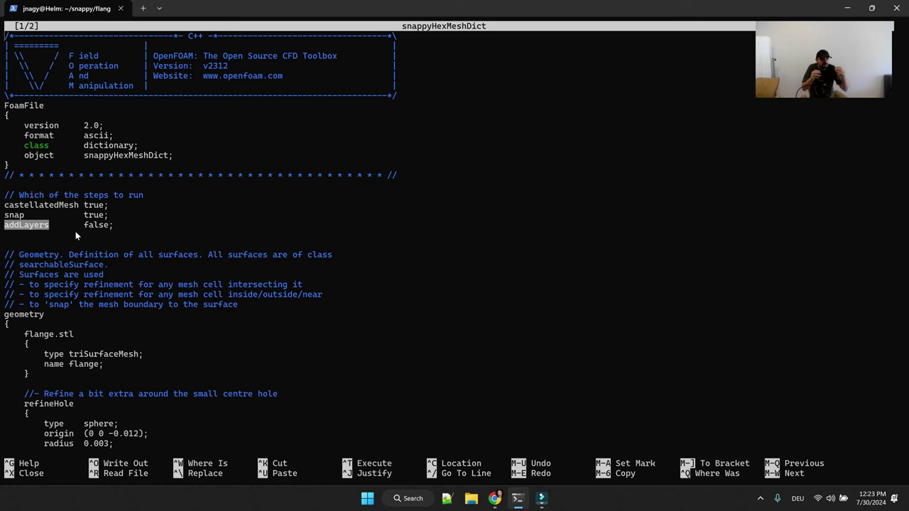
Google 'comprehensive tour of snappyhexmesh' in a new browser tab
click(495, 499)
click(152, 11)
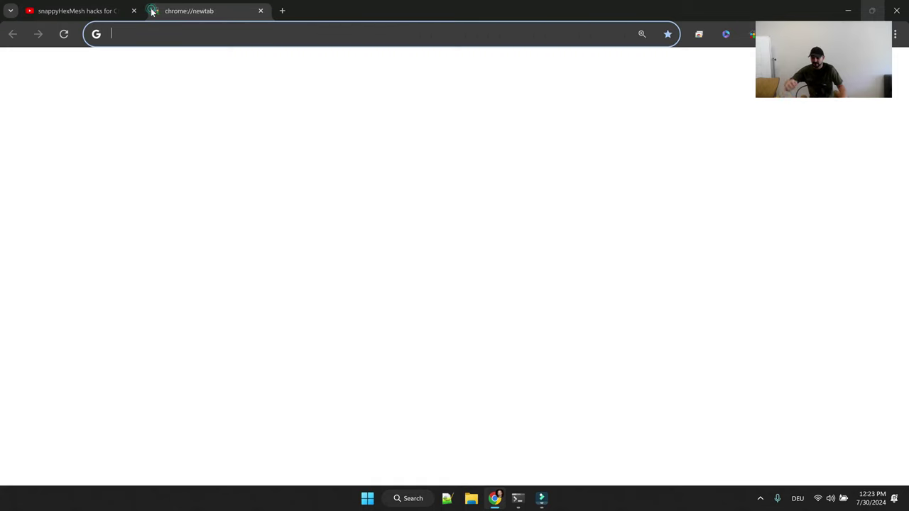
text(google.at)
key(Return)
text(c)
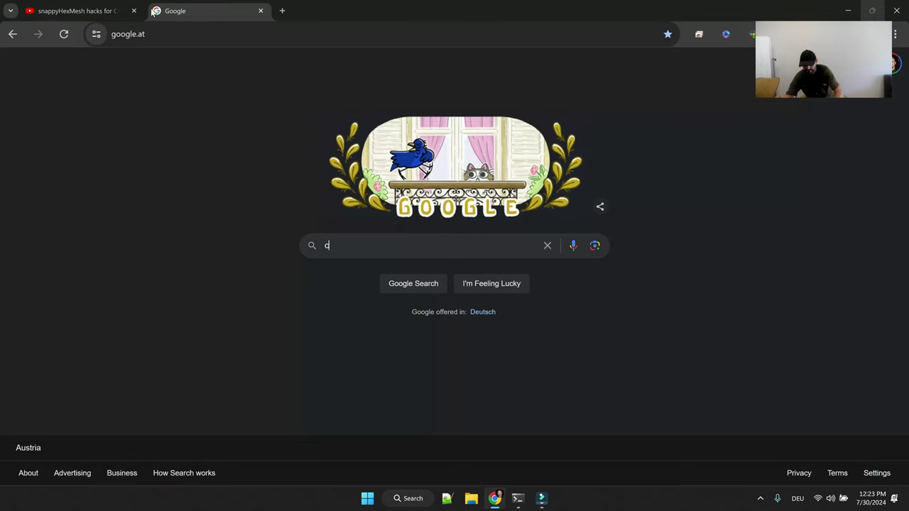
text(omprehensive)
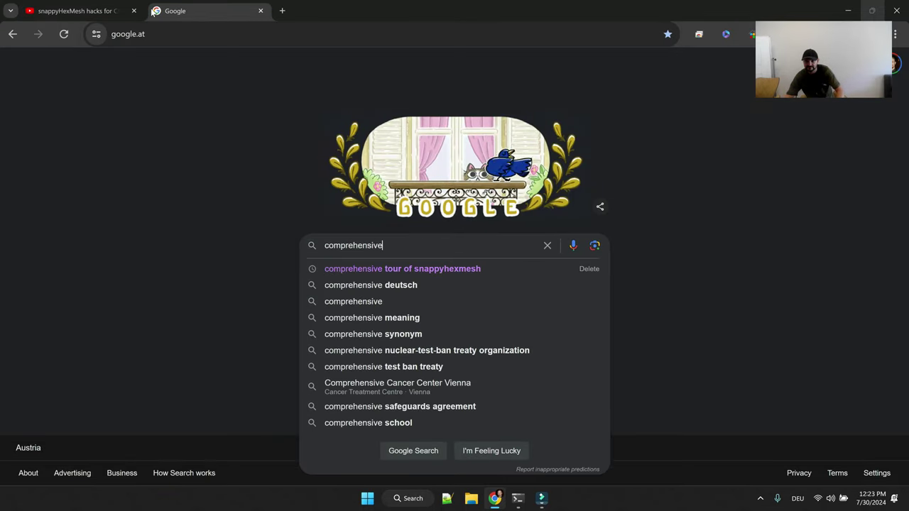
key(Down)
key(Return)
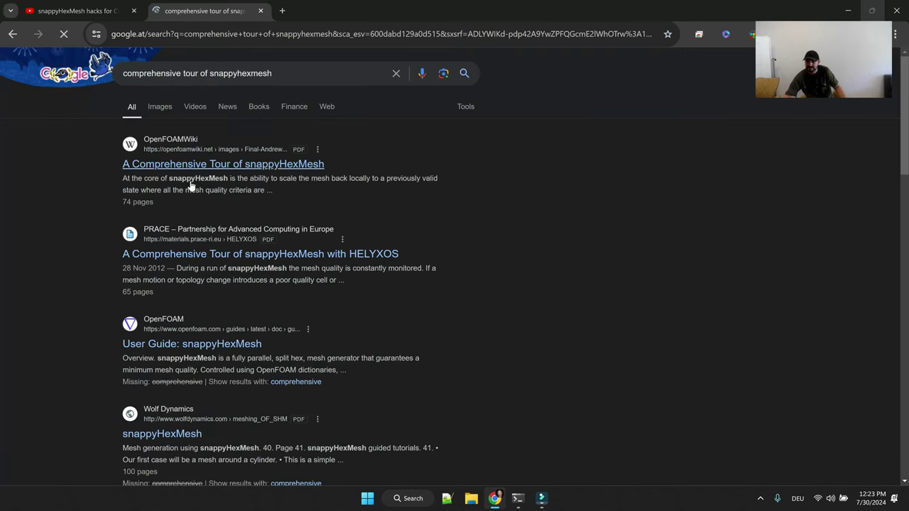
Open the openfoamwiki snappyHexMesh tour PDF at its blocks slide, then return to the terminal
click(202, 172)
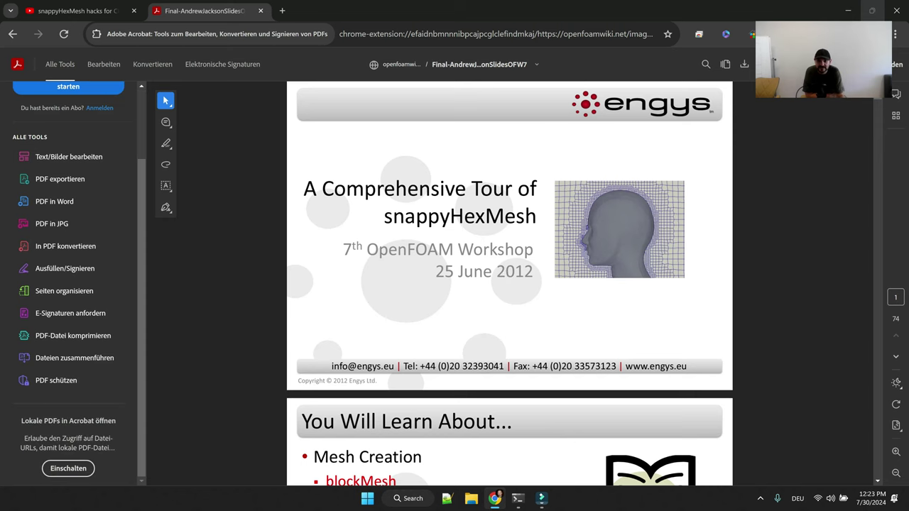
scroll(545, 277, down, 15)
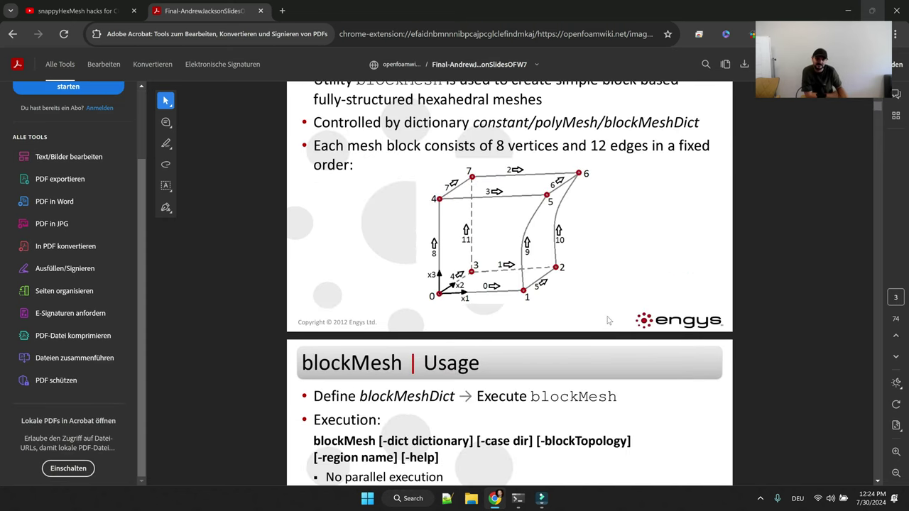
scroll(573, 357, down, 10)
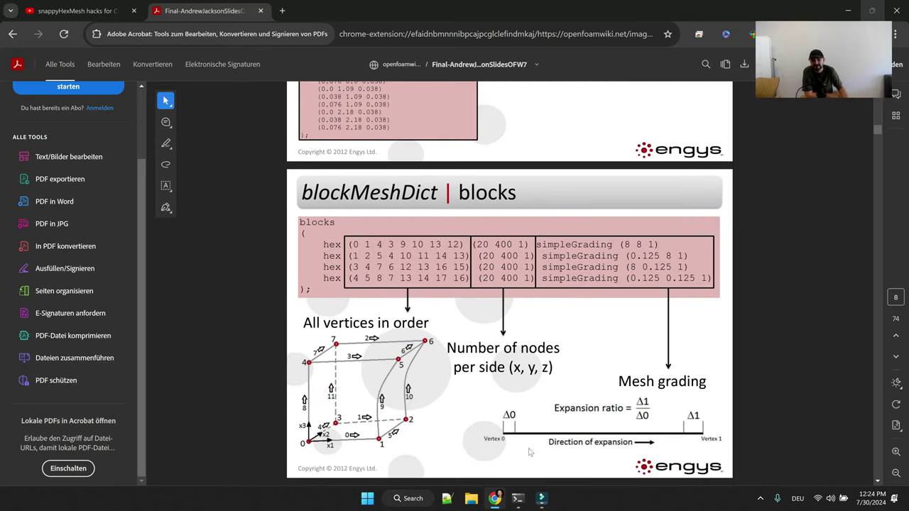
click(518, 499)
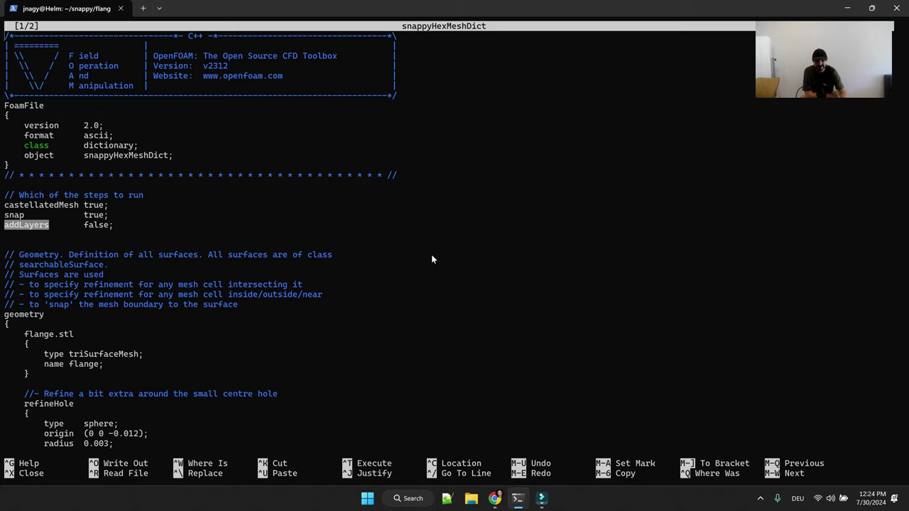
Rename the flange.stl geometry entry to inlet.stl
click(432, 255)
key(Down)
key(Down)
key(Down)
key(Down)
key(Down)
key(Down)
key(Down)
key(Down)
key(Down)
key(Down)
key(Down)
key(Down)
key(Down)
key(Down)
key(Down)
key(Down)
key(Down)
key(Down)
key(Down)
key(Down)
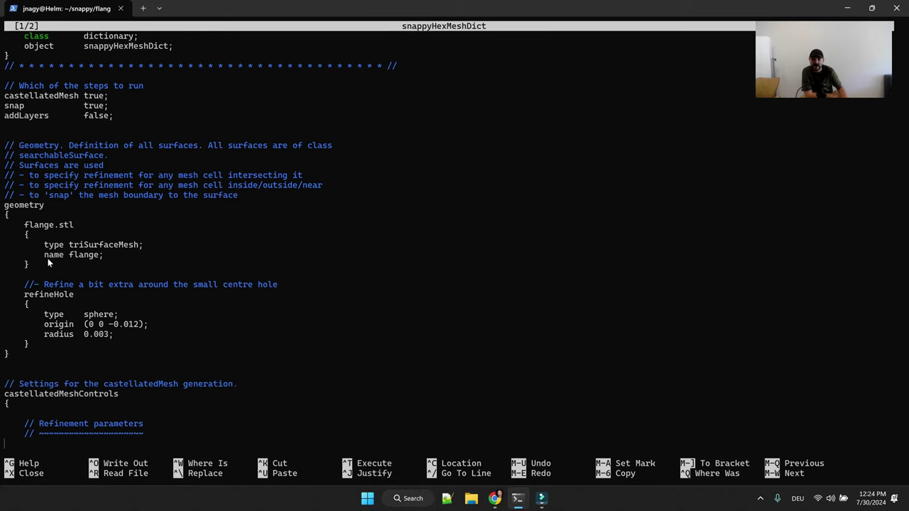
drag(1, 229, 3, 224)
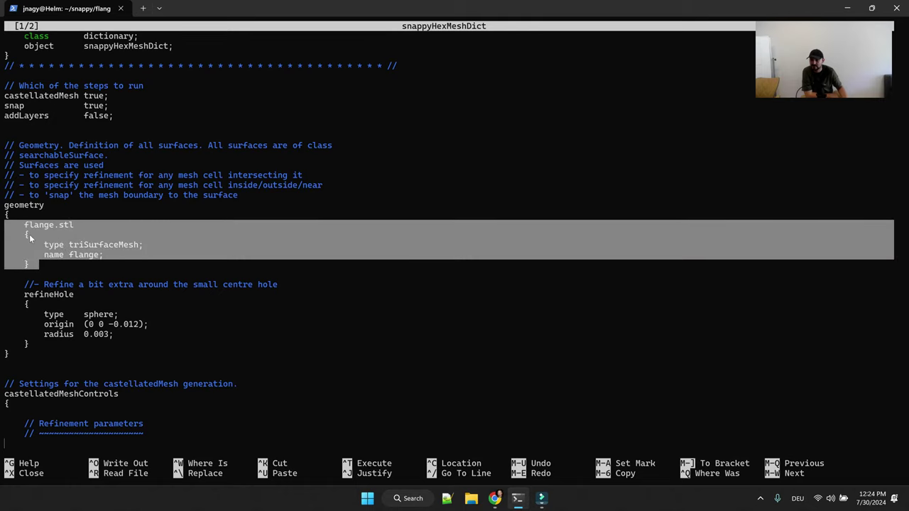
click(30, 235)
key(Up)
key(Up)
key(Up)
key(Up)
key(Up)
key(Up)
key(Up)
key(Up)
key(Up)
key(Up)
key(Up)
key(Up)
key(Up)
key(Up)
key(Up)
key(Up)
key(Up)
key(Up)
key(Up)
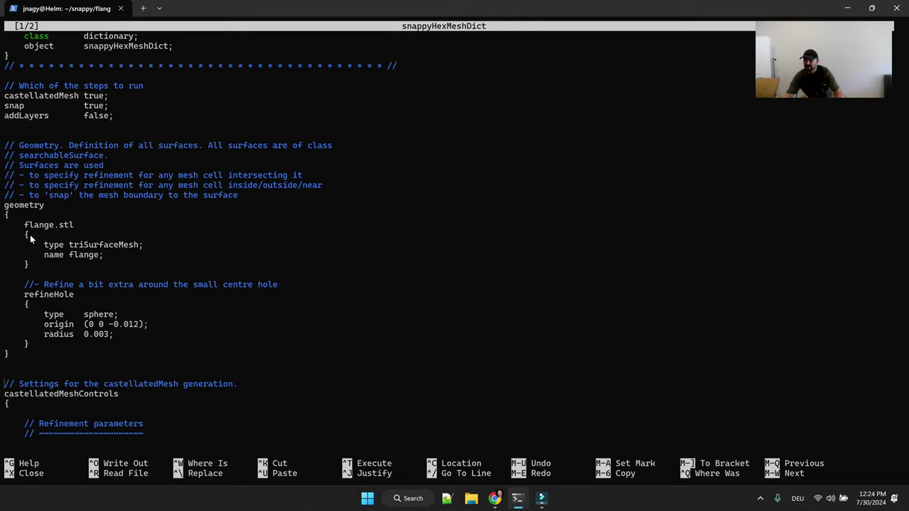
key(Delete)
key(Delete)
key(Delete)
key(Delete)
key(Delete)
key(Delete)
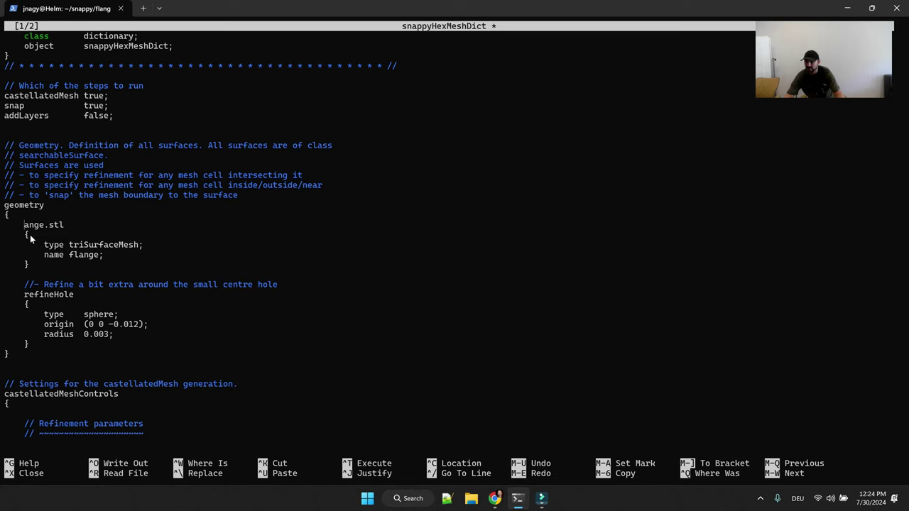
text(inlet)
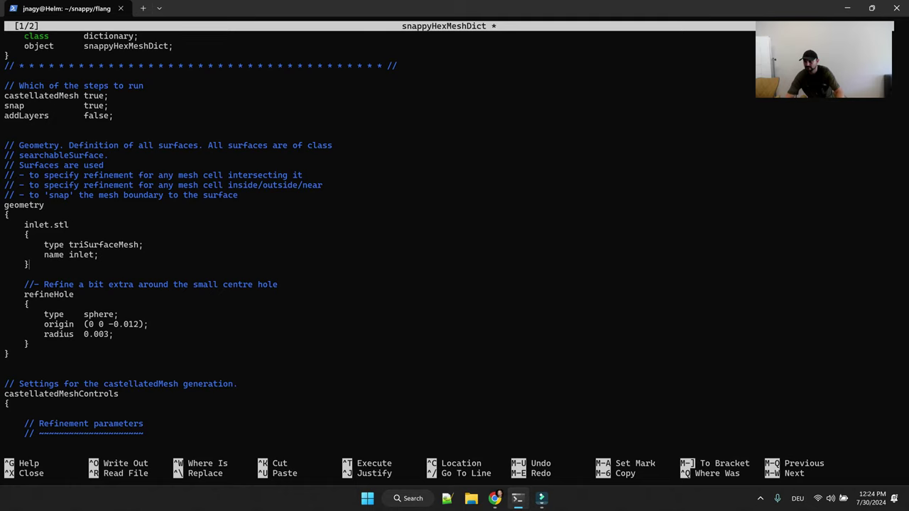
key(Return)
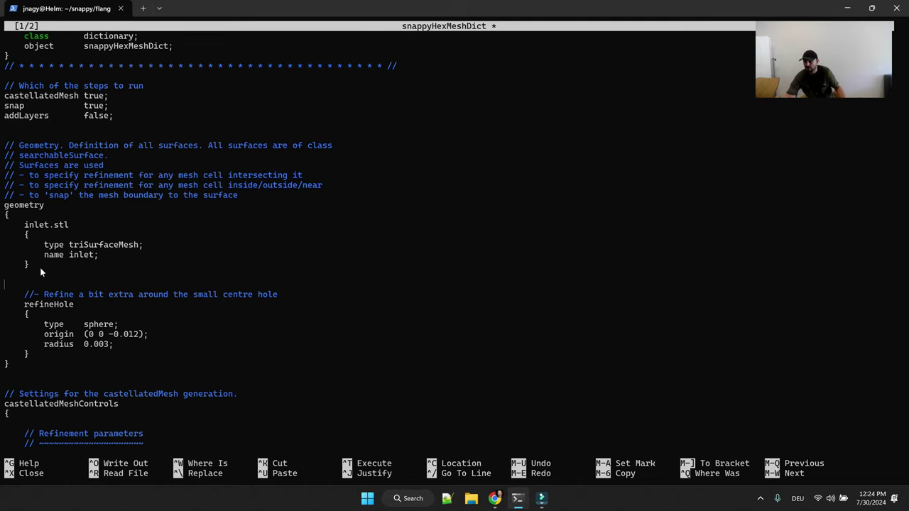
Duplicate the inlet.stl entry three times and rename the copies inlet2, outlet and wall
drag(40, 267, 4, 225)
key(ctrl+c)
key(ctrl+v)
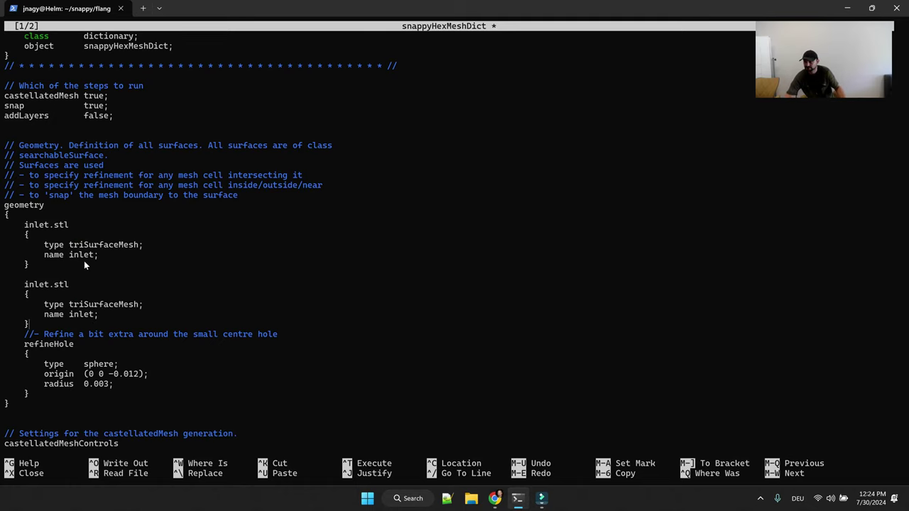
key(Return)
key(Return)
key(ctrl+v)
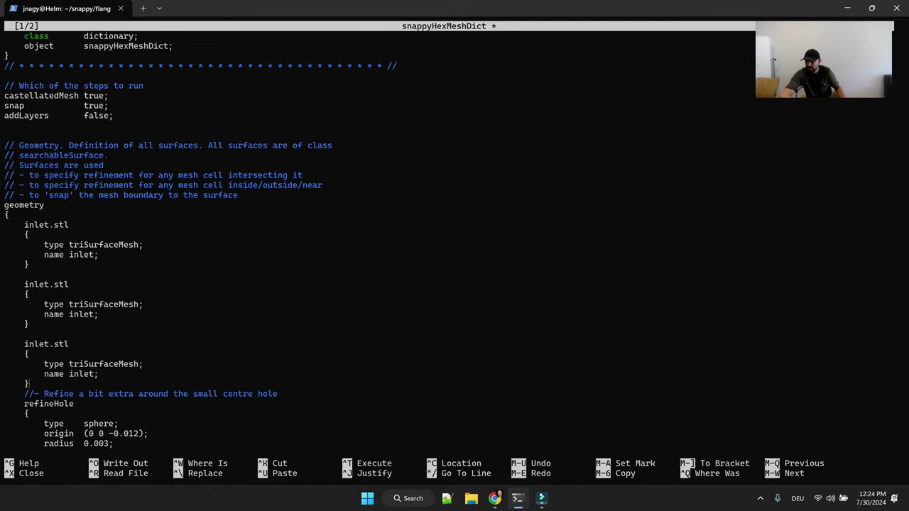
key(Return)
key(Return)
key(ctrl+v)
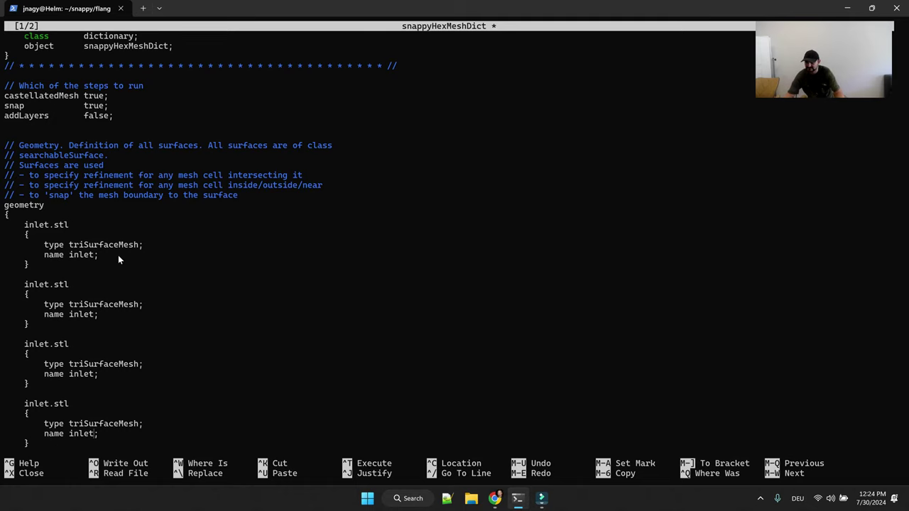
key(BackSpace)
key(BackSpace)
key(BackSpace)
key(BackSpace)
key(BackSpace)
key(BackSpace)
key(BackSpace)
text(wall)
key(BackSpace)
key(BackSpace)
key(BackSpace)
key(BackSpace)
key(BackSpace)
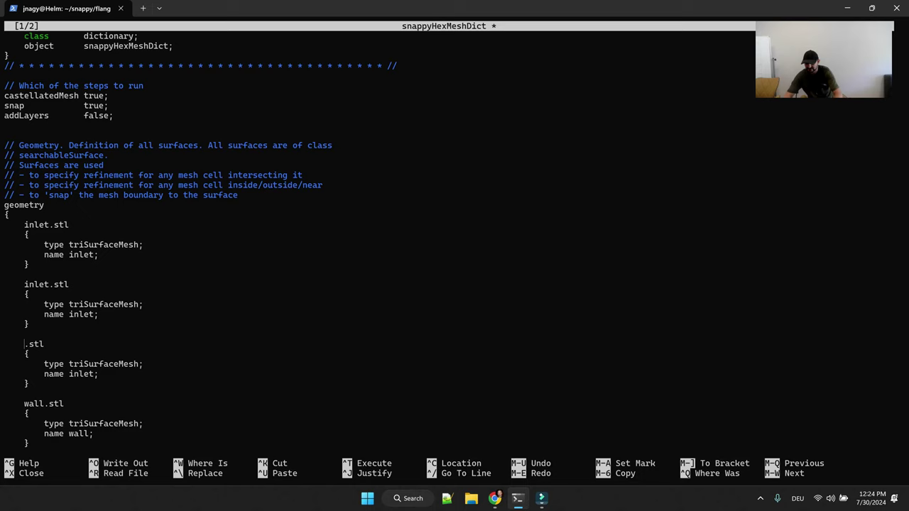
text(outlet)
key(BackSpace)
key(BackSpace)
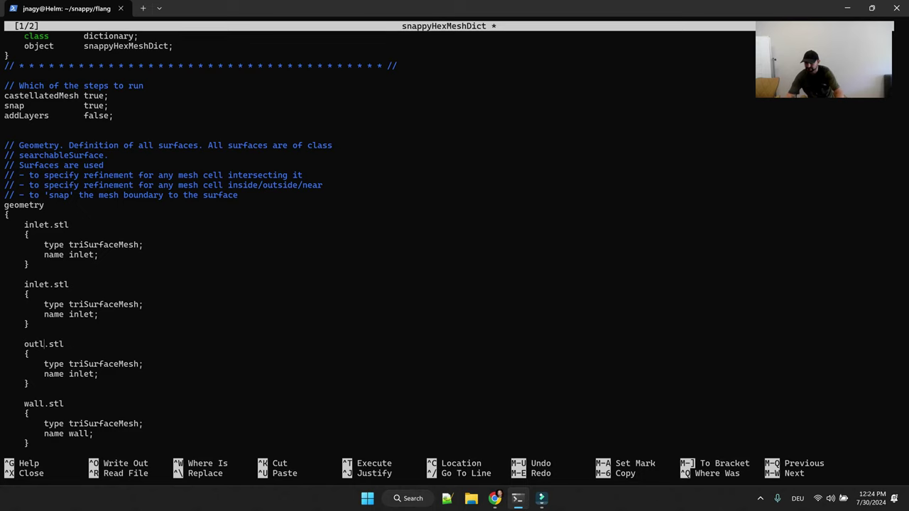
text(et)
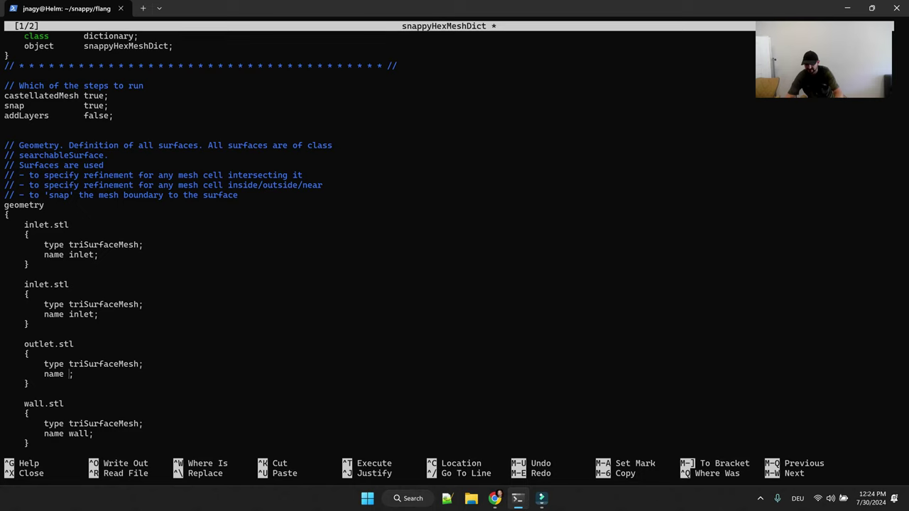
text(let)
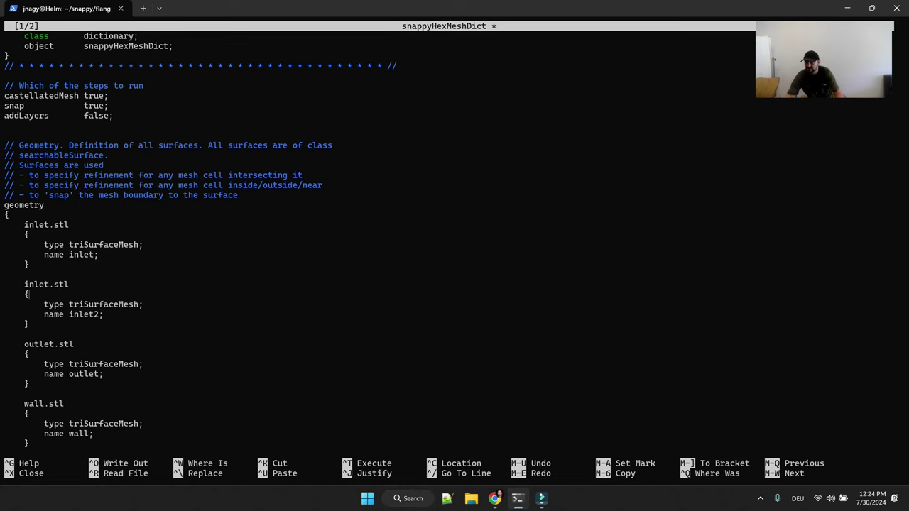
text(2)
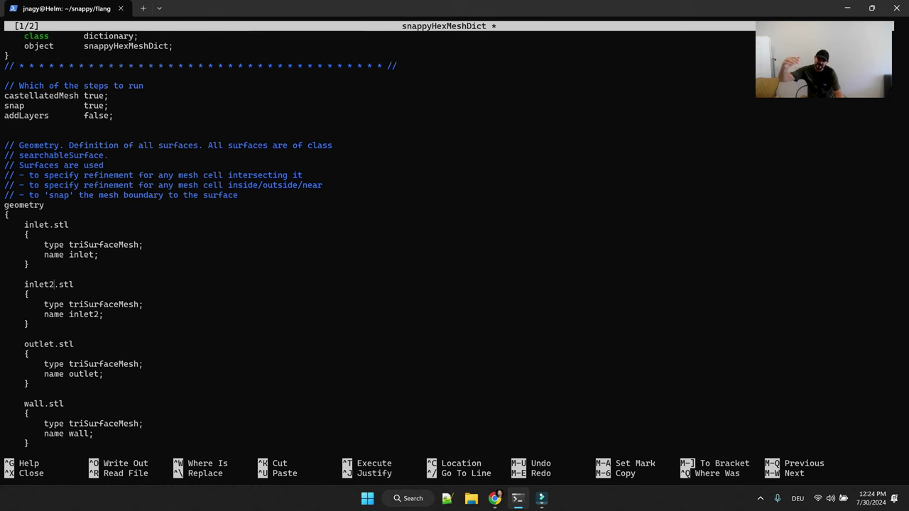
Start commenting out the refineHole block with /* */
key(Page_Down)
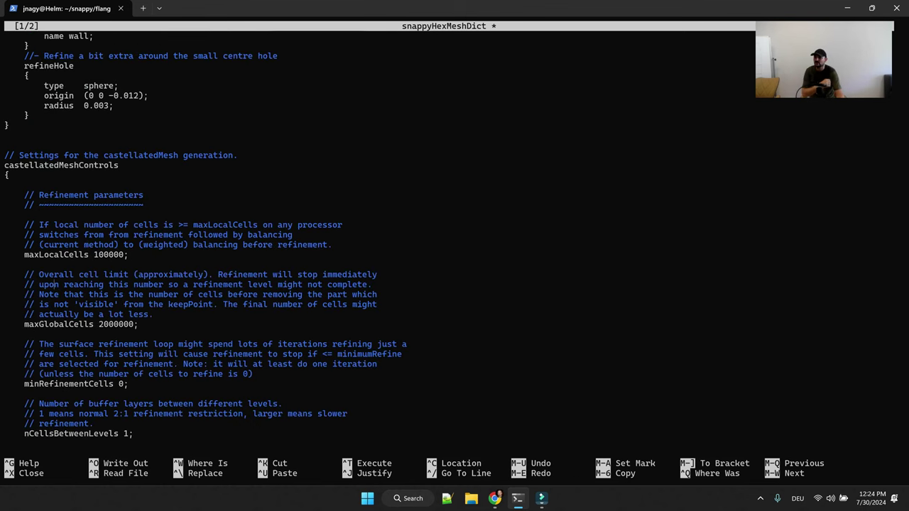
key(Up)
key(Up)
key(Up)
key(Up)
key(Up)
key(Up)
key(Up)
key(Up)
key(Up)
key(Up)
key(Up)
key(Up)
key(Up)
key(Up)
key(Up)
key(Up)
key(Up)
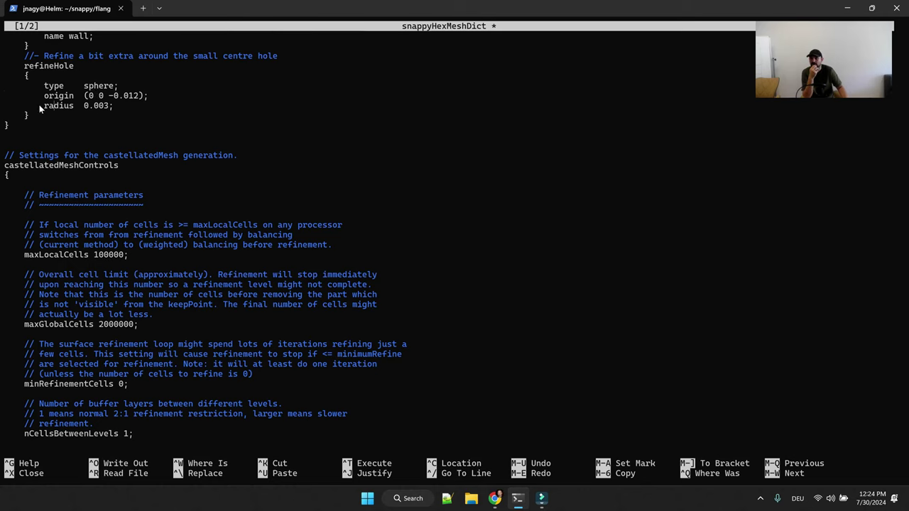
drag(46, 115, 2, 70)
key(ctrl+c)
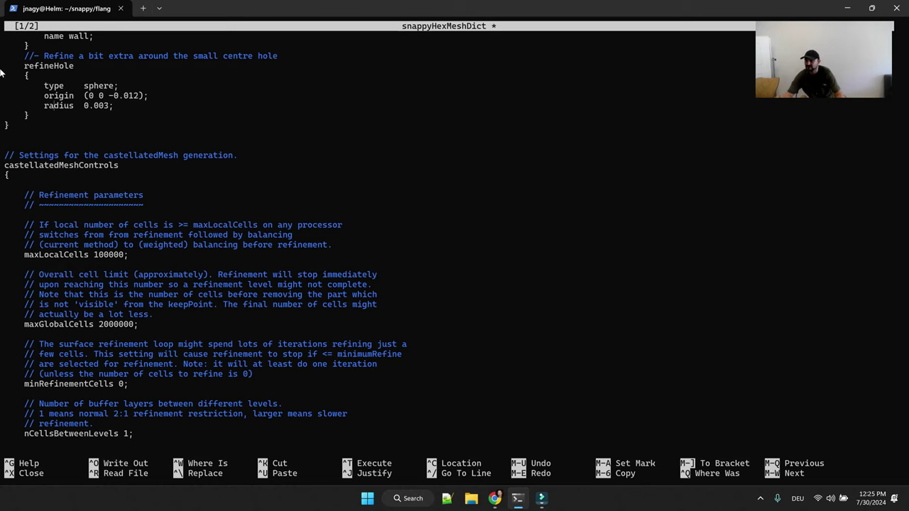
text(/*    )
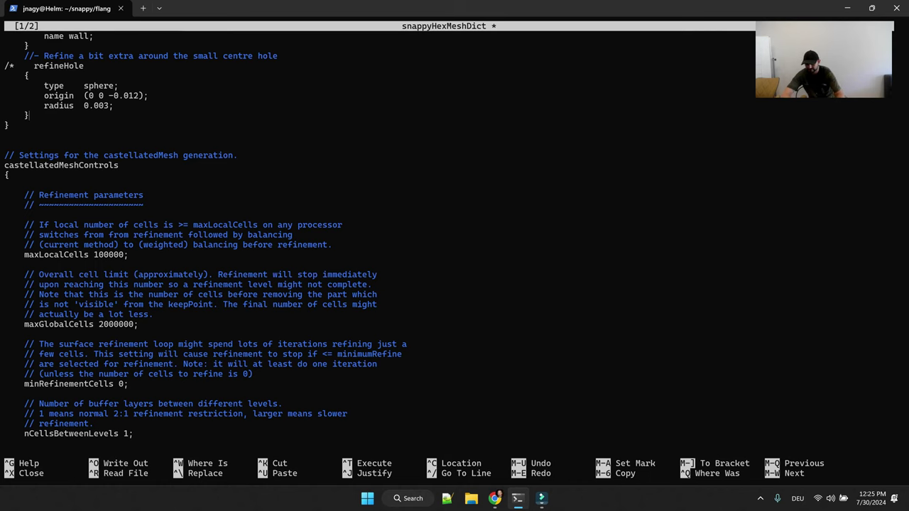
text(*/)
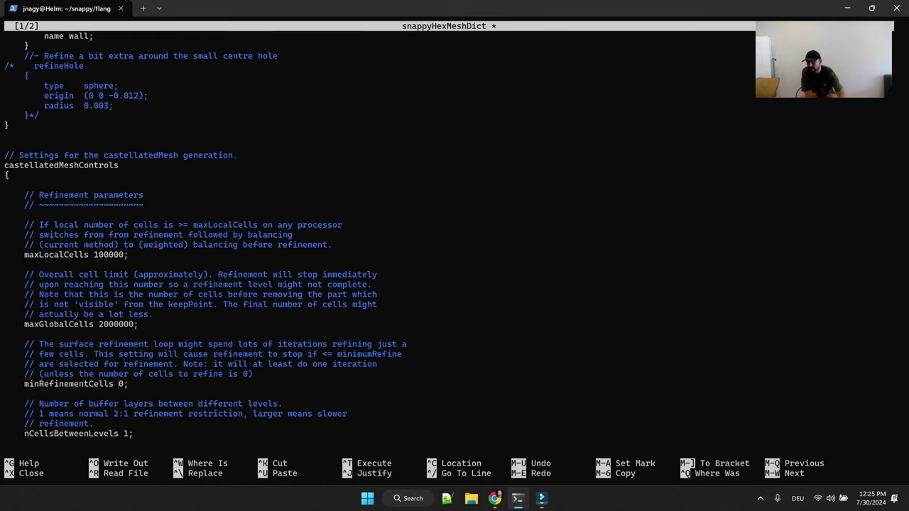
text(2)
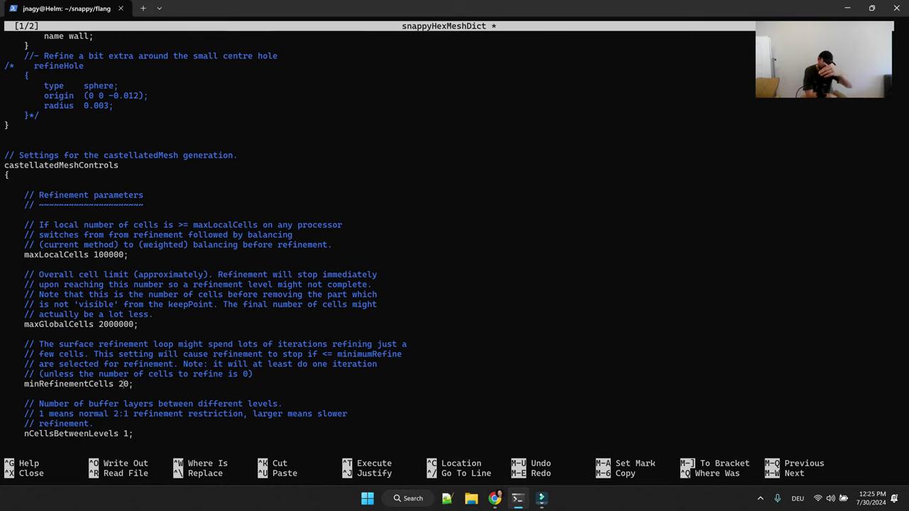
Set nCellsBetweenLevels to 3
click(4, 443)
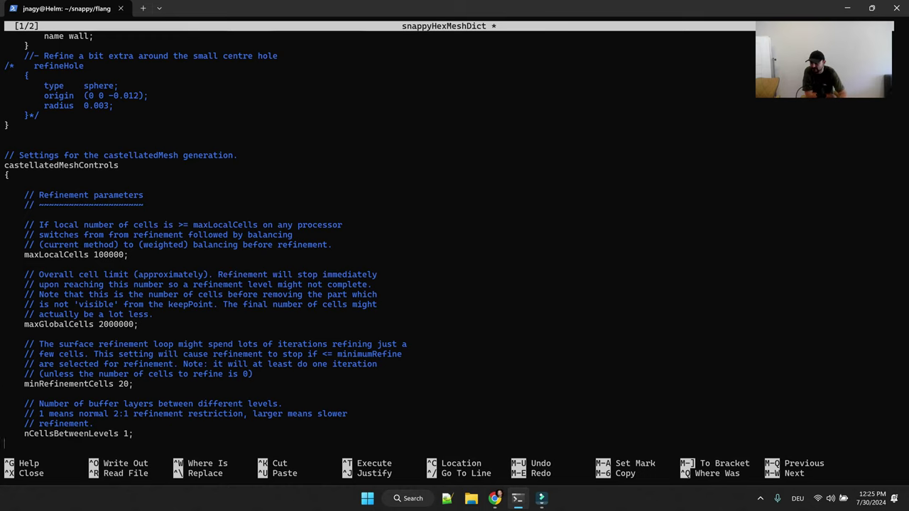
key(Down)
key(Down)
key(Down)
key(Down)
key(Down)
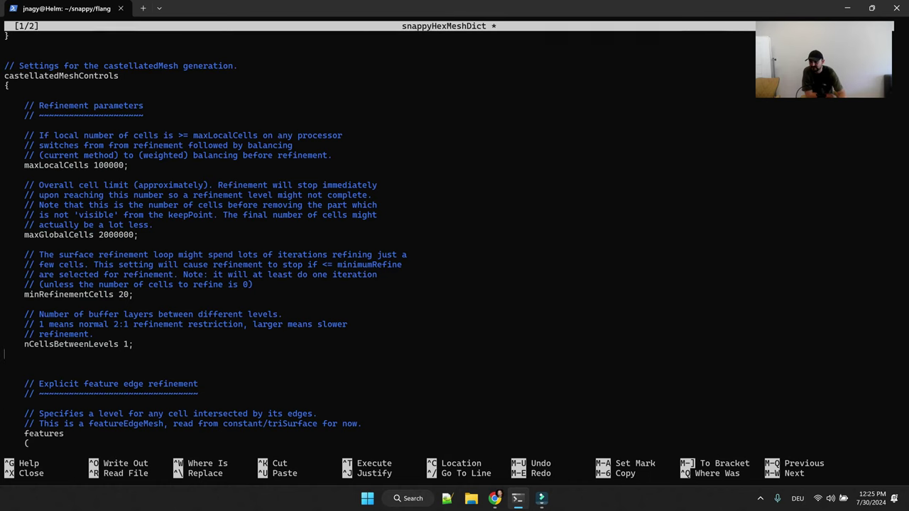
text(3)
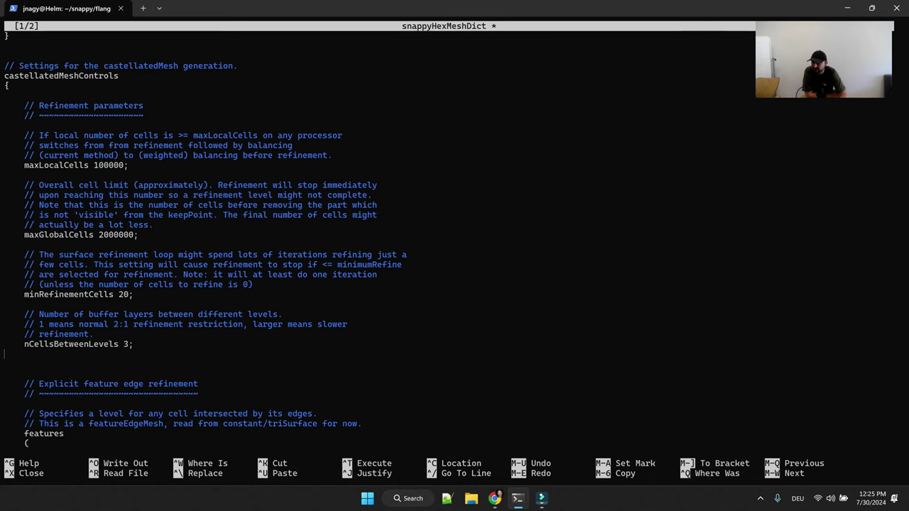
Replace the flange feature file with inlet1.eMesh and paste copies of that entry
key(Down)
key(Down)
key(Down)
key(Down)
key(Down)
key(Down)
key(Down)
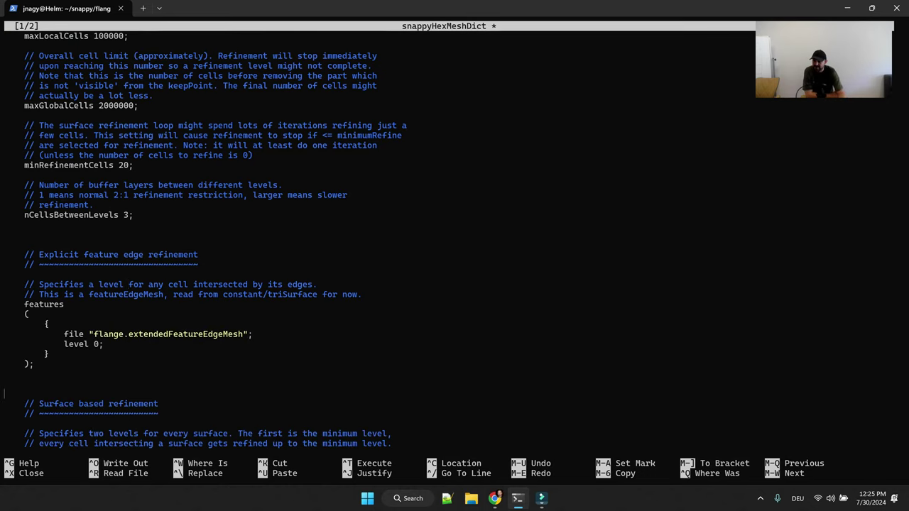
key(Up)
key(Up)
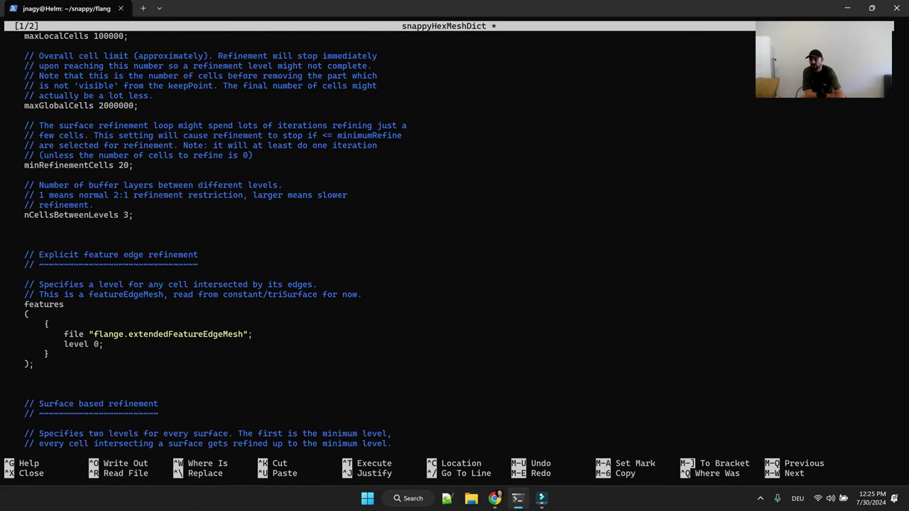
key(Delete)
key(Delete)
key(Delete)
key(Delete)
key(Delete)
key(Delete)
key(Delete)
key(Delete)
key(Delete)
key(Delete)
key(Delete)
key(Delete)
key(Delete)
key(Delete)
key(Delete)
key(Delete)
key(Delete)
key(Delete)
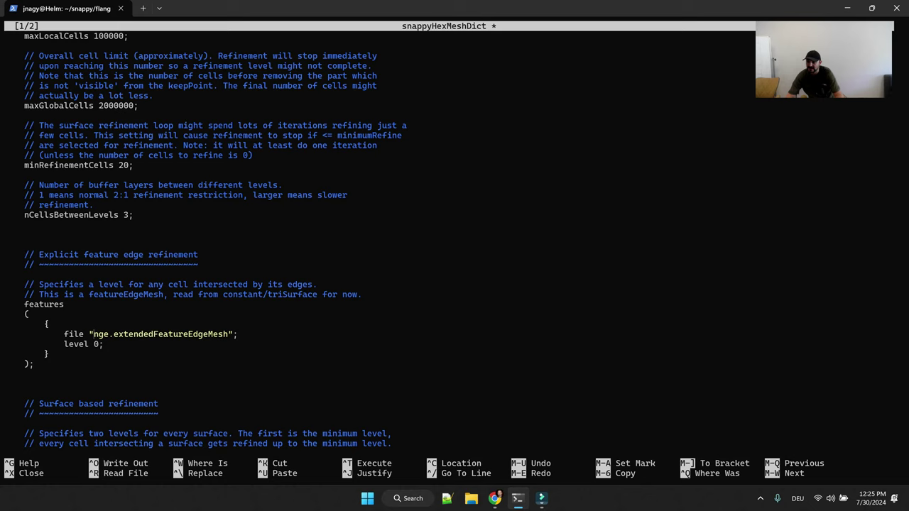
key(Delete)
key(Delete)
key(Delete)
key(Delete)
key(Delete)
key(Delete)
key(Delete)
key(Delete)
key(Delete)
key(Delete)
key(Delete)
key(Delete)
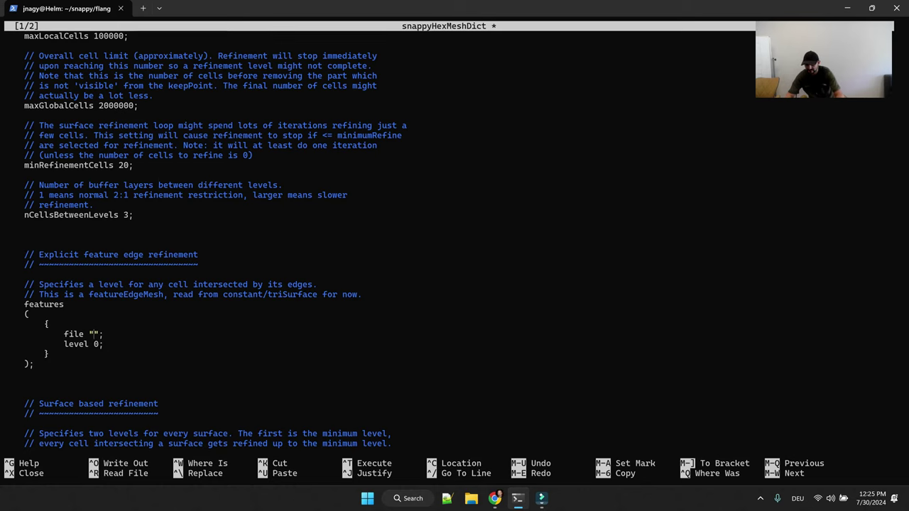
text(inlet1.eMe)
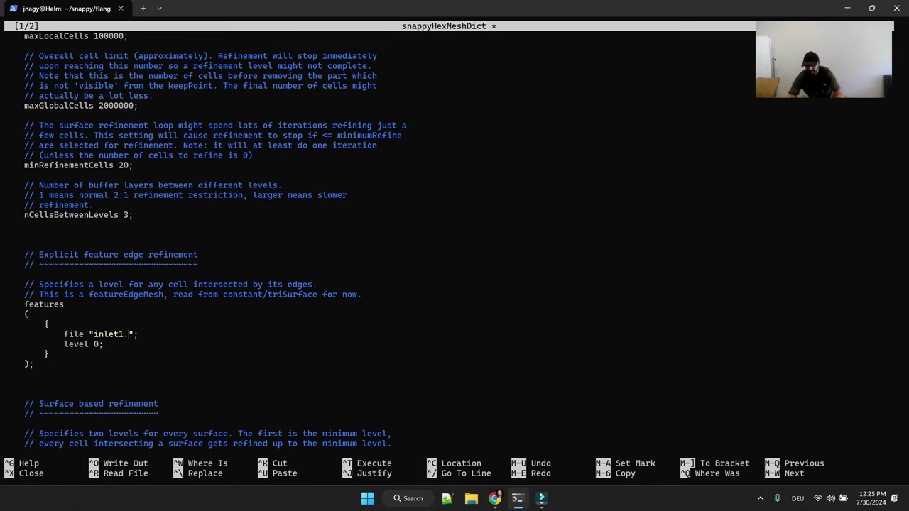
text(sh)
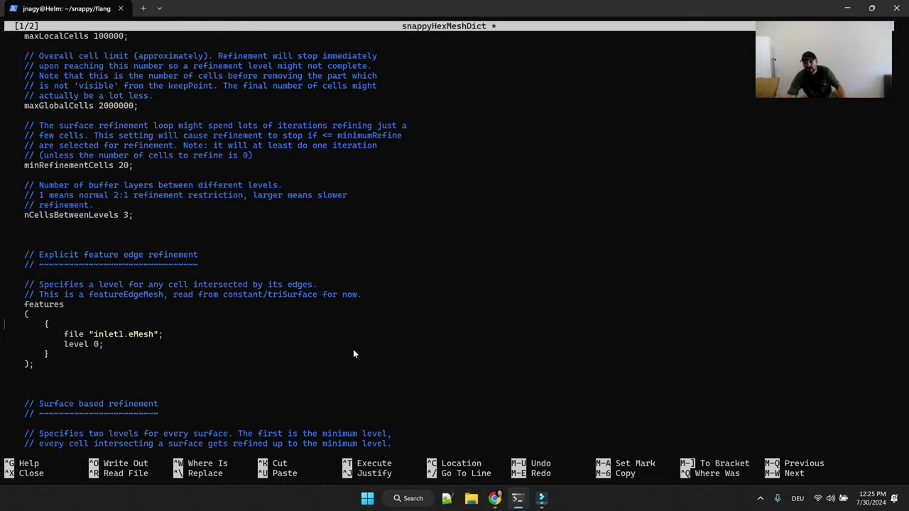
drag(40, 349, 4, 326)
right_click(28, 334)
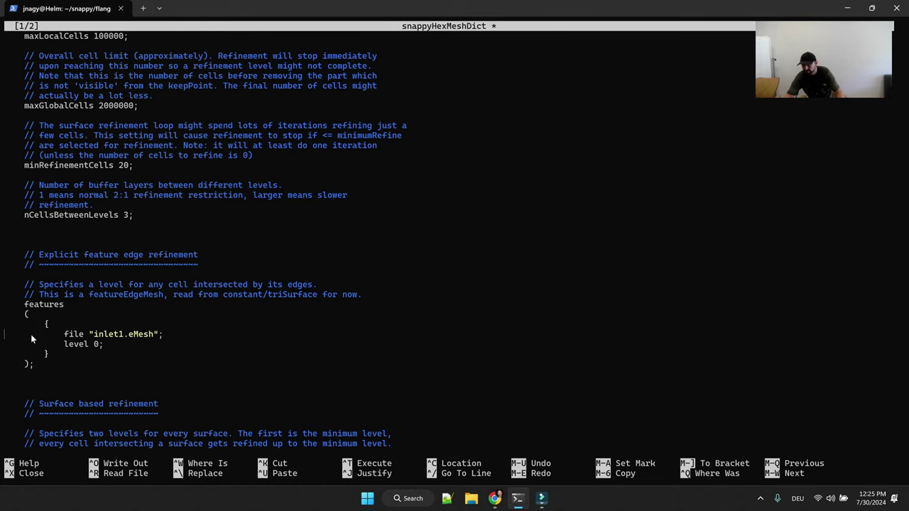
key(Down)
key(Down)
key(Down)
key(Return)
key(Up)
key(ctrl+v)
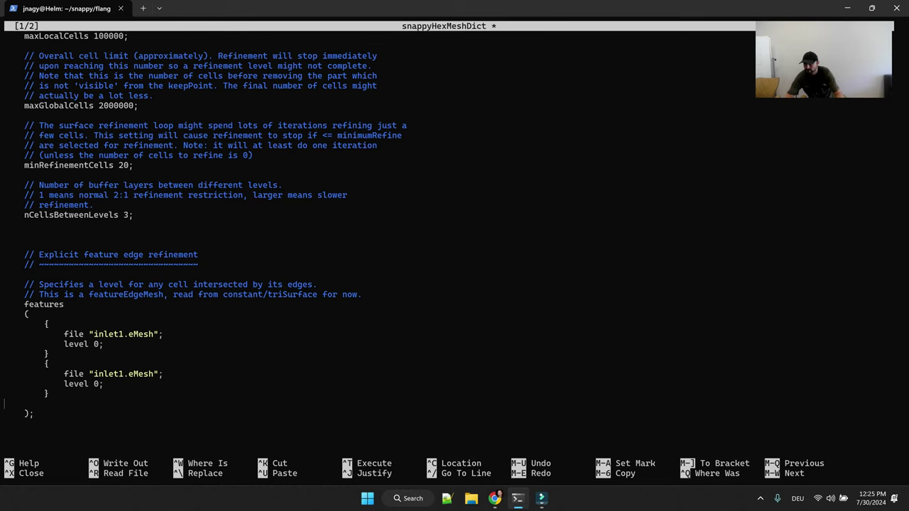
key(ctrl+v)
key(ctrl+v)
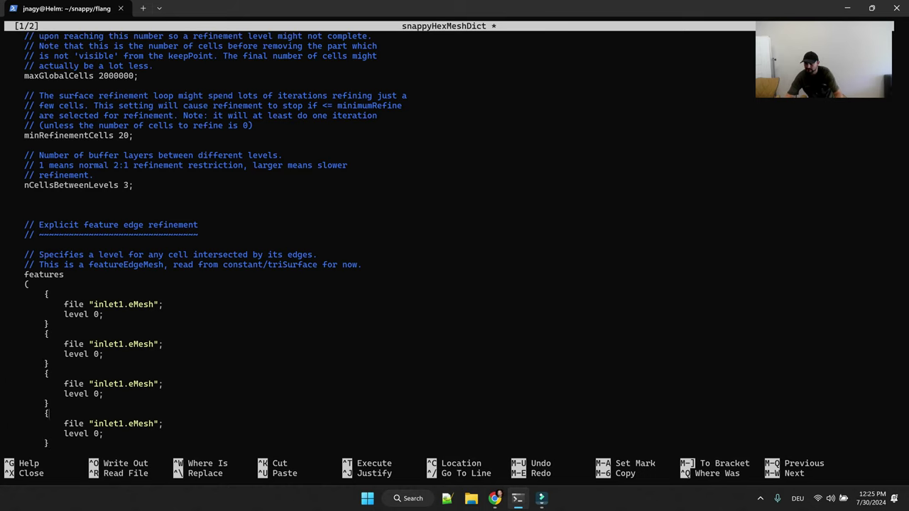
Rename the feature files to inlet.eMesh, inlet2.eMesh, outlet.eMesh and wall.eMesh
click(64, 304)
key(Left)
key(BackSpace)
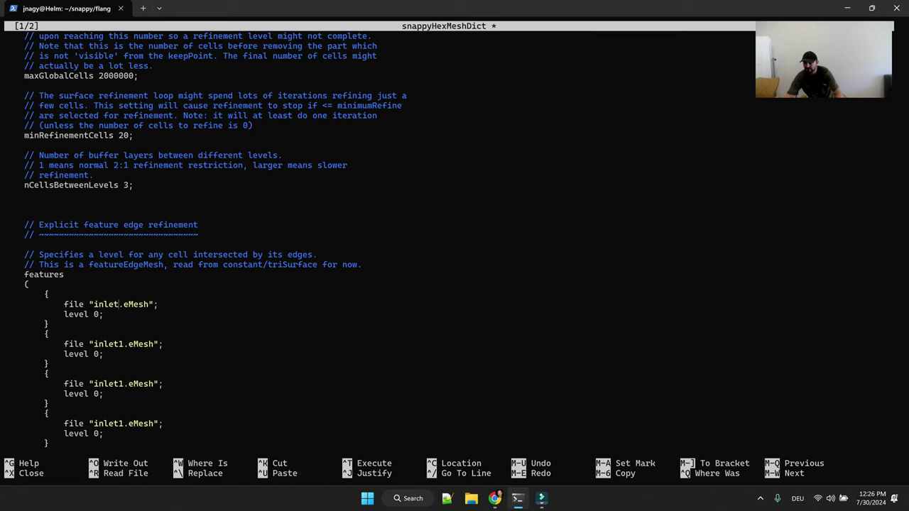
key(Down)
key(Down)
key(Down)
key(Down)
key(Delete)
text(2)
key(Down)
key(Down)
key(Down)
key(Down)
key(BackSpace)
key(BackSpace)
key(BackSpace)
key(BackSpace)
key(BackSpace)
key(BackSpace)
text(outlet)
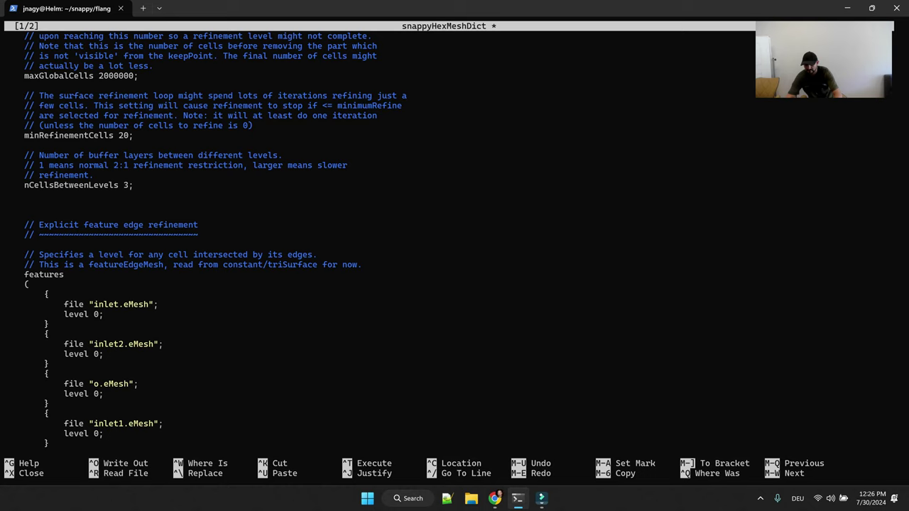
key(BackSpace)
key(BackSpace)
key(BackSpace)
key(BackSpace)
key(BackSpace)
key(BackSpace)
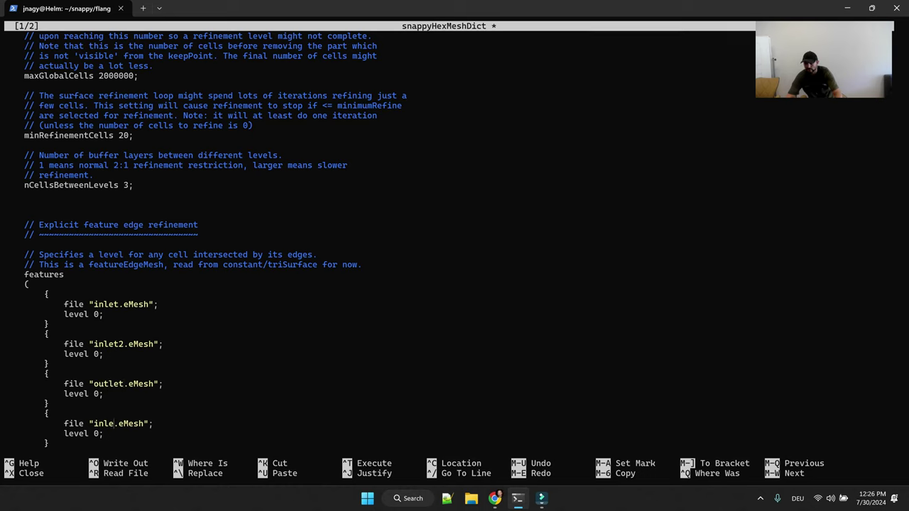
text(wall)
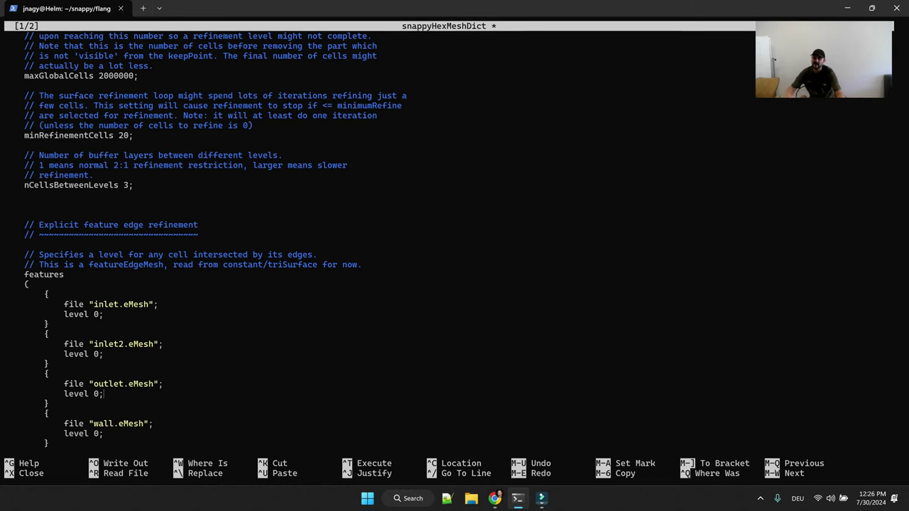
Change every feature's refinement level from 0 to 1
key(Up)
key(Up)
key(Up)
key(Up)
key(Up)
key(Up)
key(Up)
key(Up)
key(Up)
key(Up)
key(Up)
key(Left)
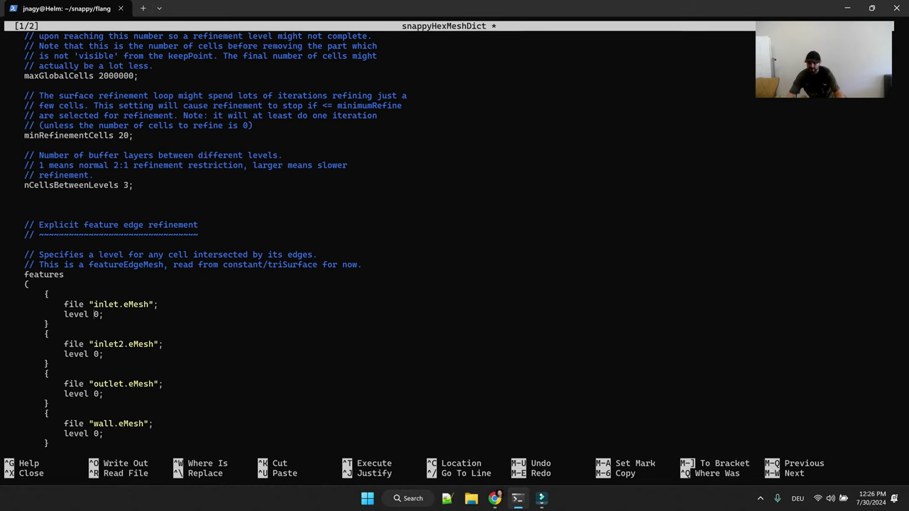
key(BackSpace)
text(1)
key(Down)
key(Down)
key(Down)
key(Down)
key(BackSpace)
text(1)
key(Down)
key(Down)
key(Down)
key(Down)
key(Down)
key(Up)
key(BackSpace)
text(1)
key(Down)
key(Down)
key(Down)
key(Down)
key(BackSpace)
text(1)
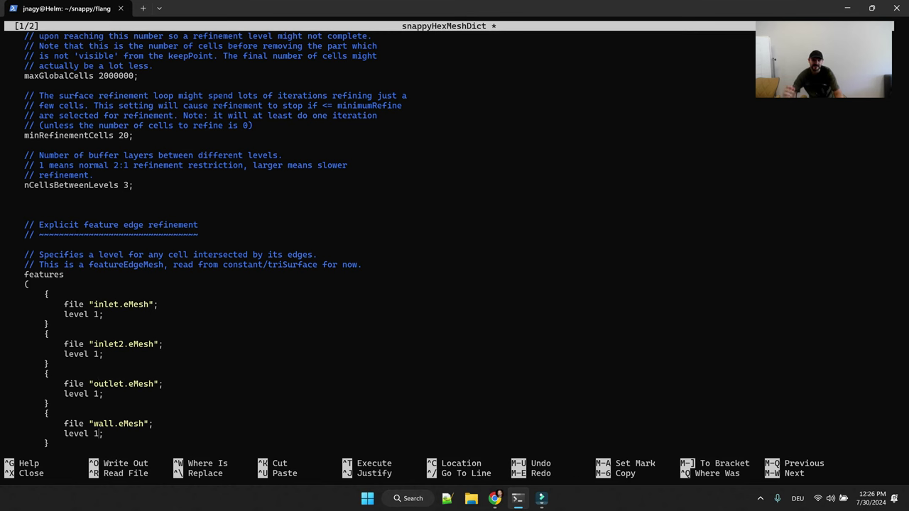
key(Page_Down)
key(Down)
key(Down)
key(Down)
key(Down)
key(Down)
key(Down)
key(Down)
key(Down)
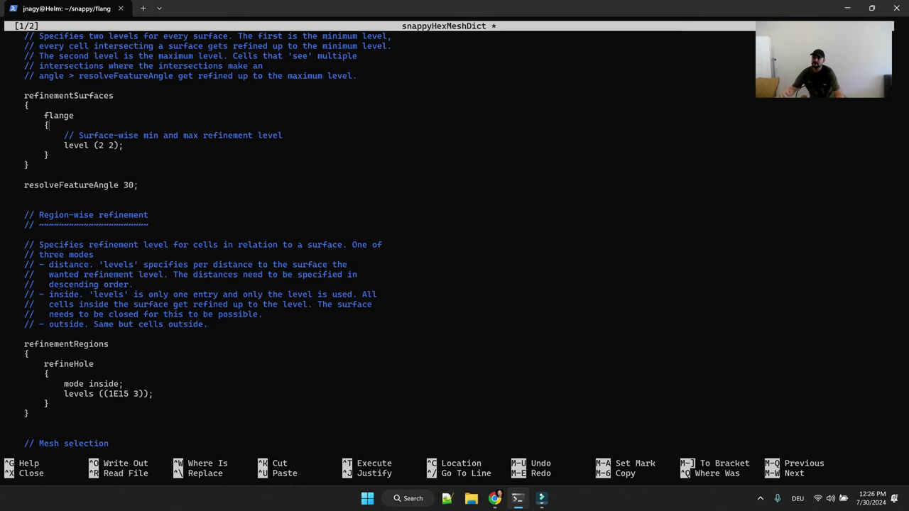
Rename the flange refinement surface to inlet
click(74, 116)
key(BackSpace)
key(BackSpace)
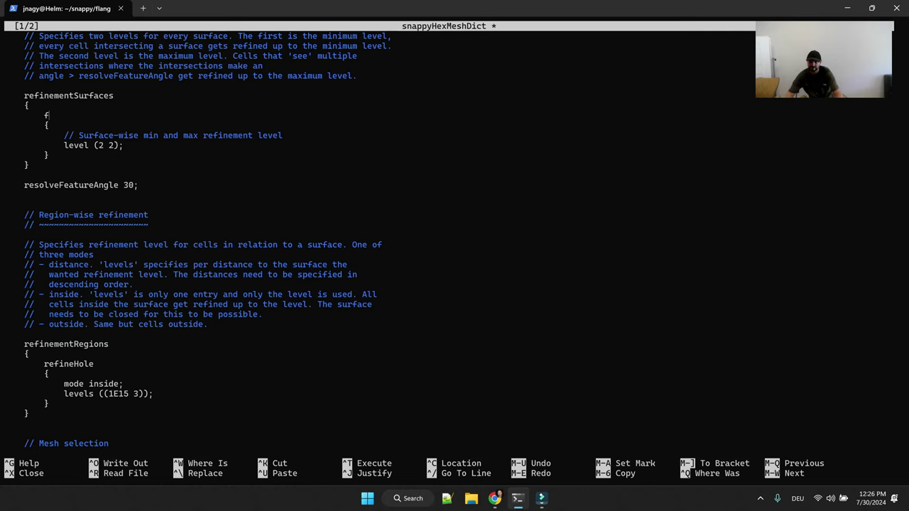
key(BackSpace)
text(inlet)
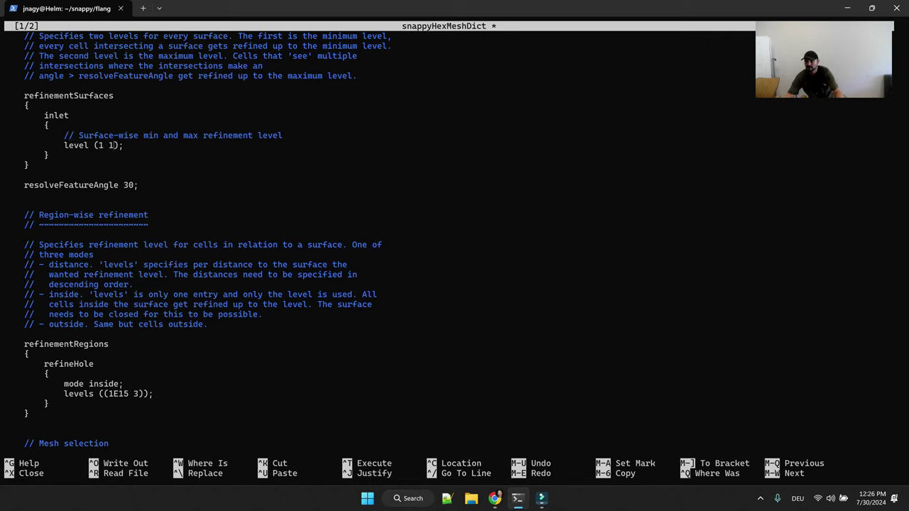
key(Return)
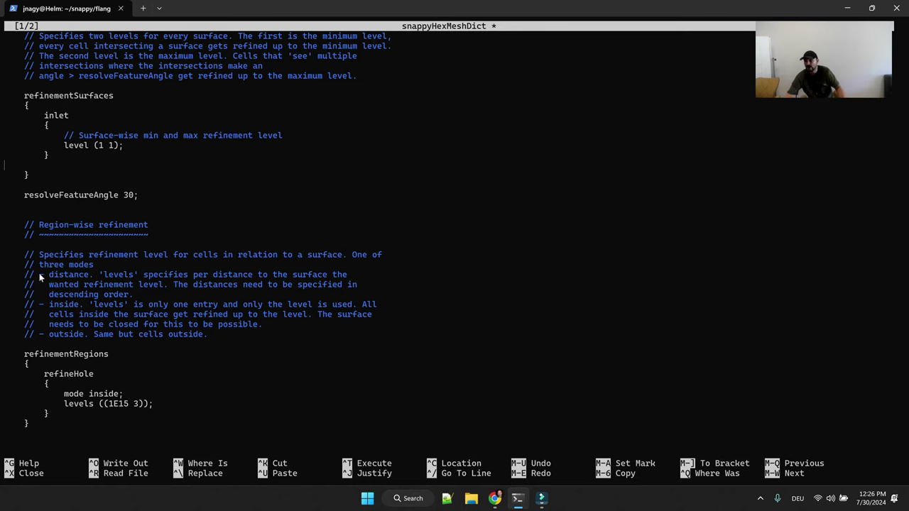
Paste three copies of the inlet level (1 1) entry, renaming copies to wall and outlet
drag(50, 159, 15, 117)
click(117, 161)
right_click(181, 164)
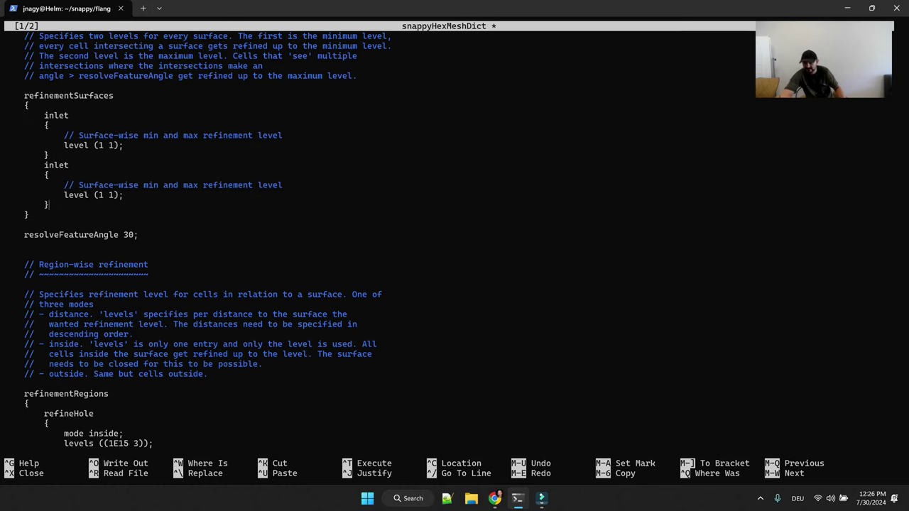
key(Return)
right_click(183, 174)
key(Return)
right_click(183, 174)
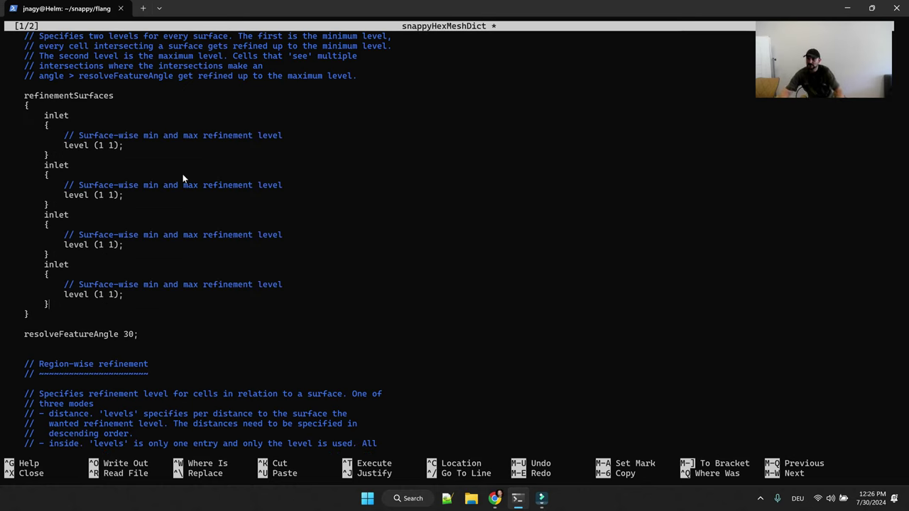
key(BackSpace)
key(BackSpace)
key(BackSpace)
key(BackSpace)
key(BackSpace)
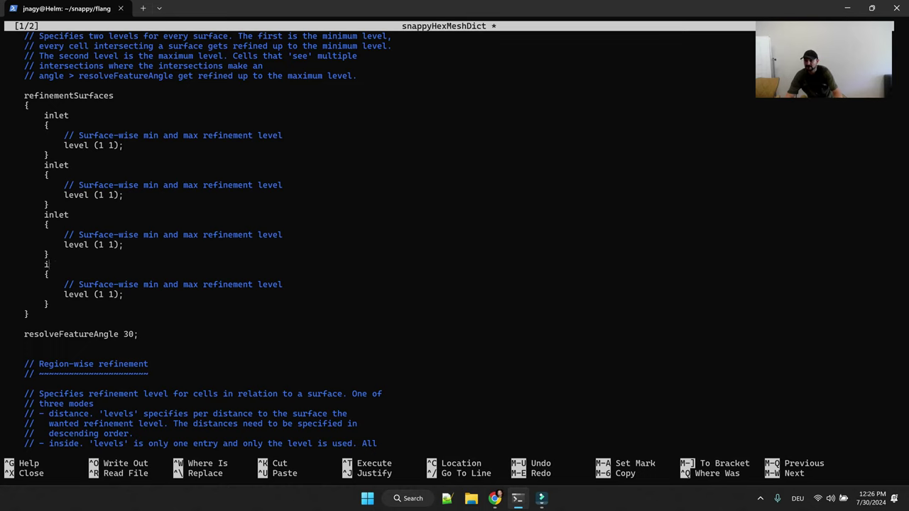
text(wall)
key(BackSpace)
key(BackSpace)
key(BackSpace)
key(BackSpace)
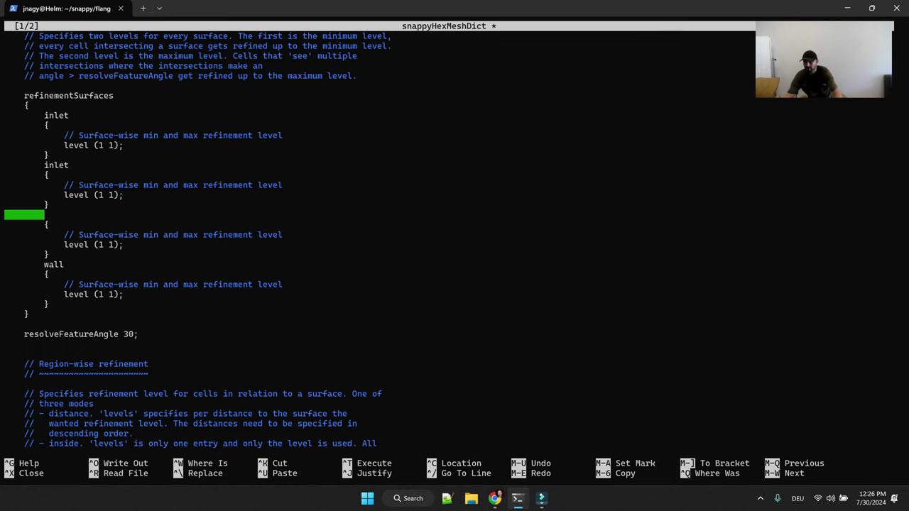
text(outlet)
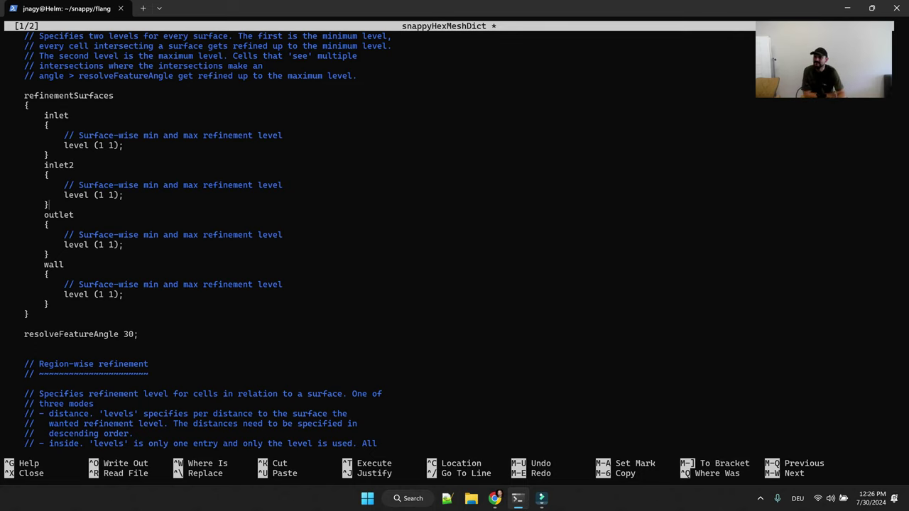
scroll(73, 434, down, 6)
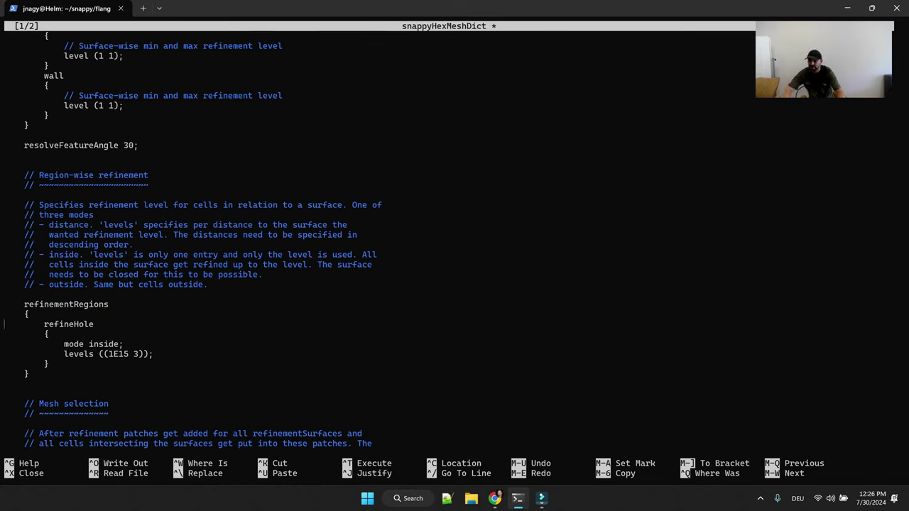
Comment out the whole refineHole region with /* and */
click(5, 324)
text(/*)
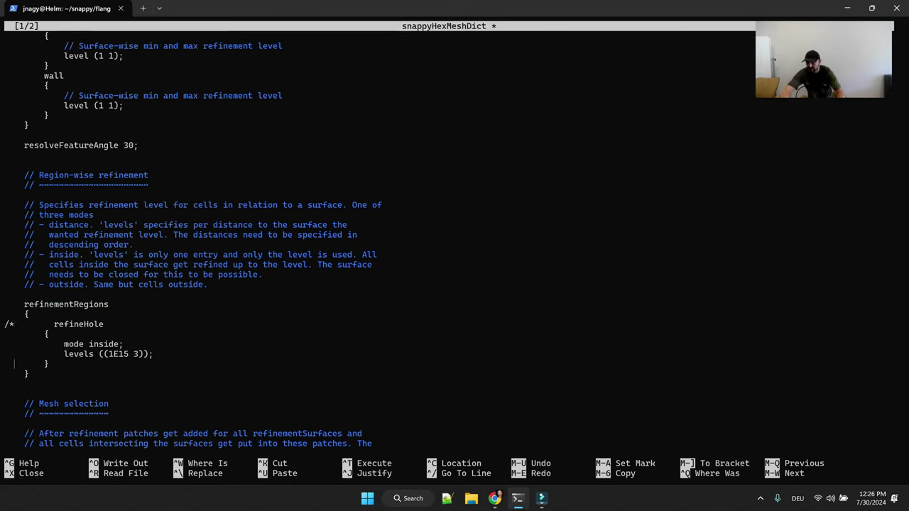
click(50, 364)
text(*/)
scroll(58, 363, down, 13)
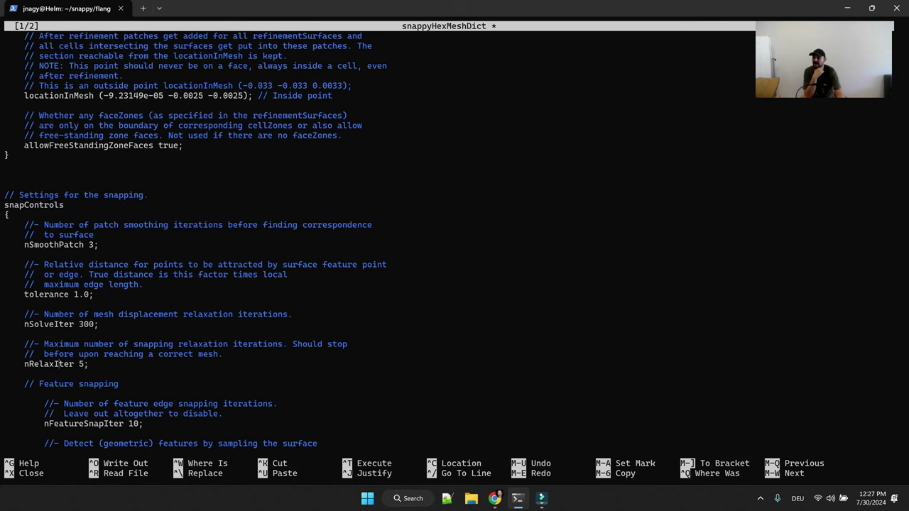
scroll(57, 354, up, 5)
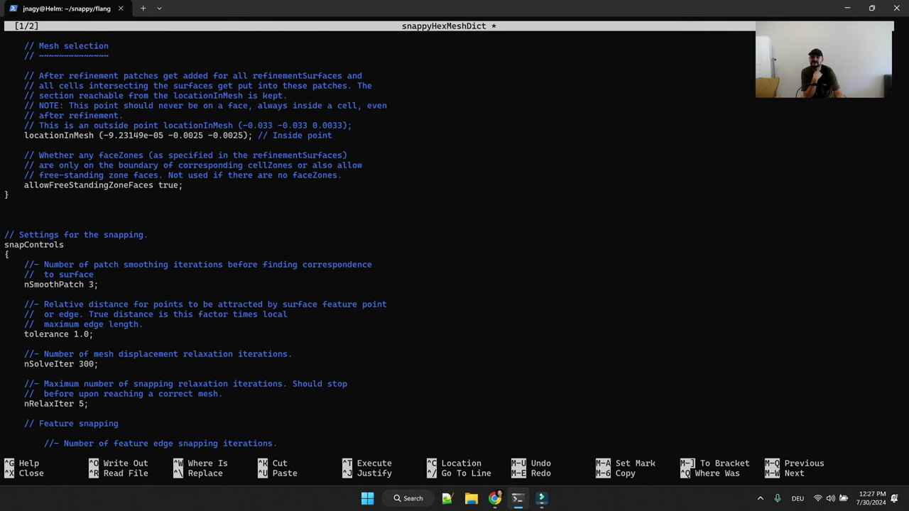
Select the locationInMesh line, then bring up the snappyHexMesh hacks YouTube Short in Chrome
triple_click(82, 246)
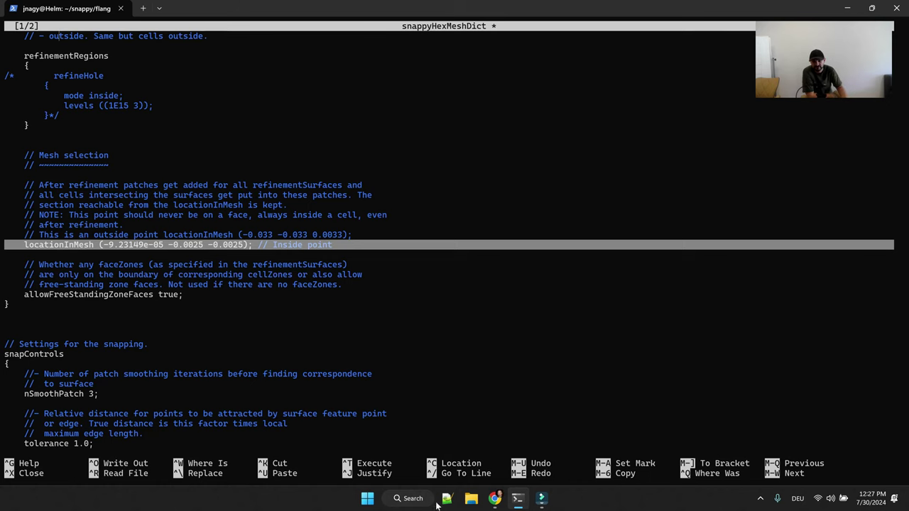
click(496, 500)
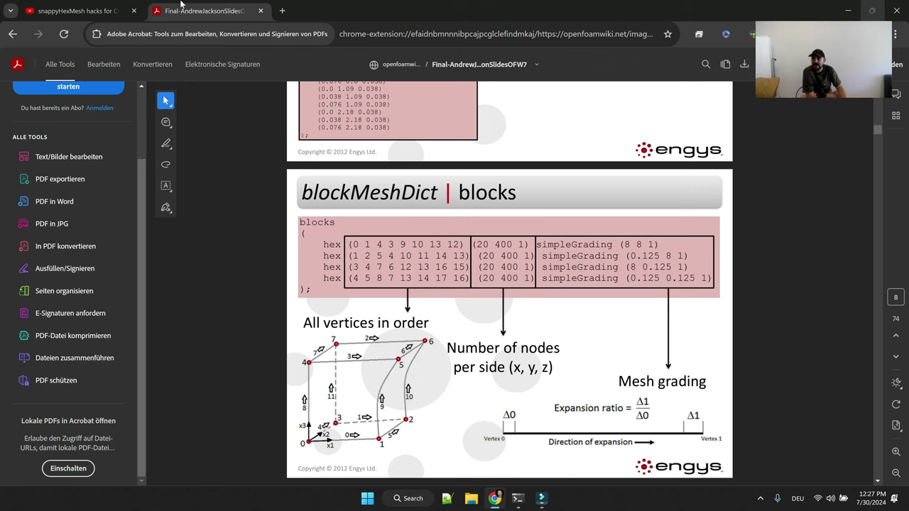
click(80, 10)
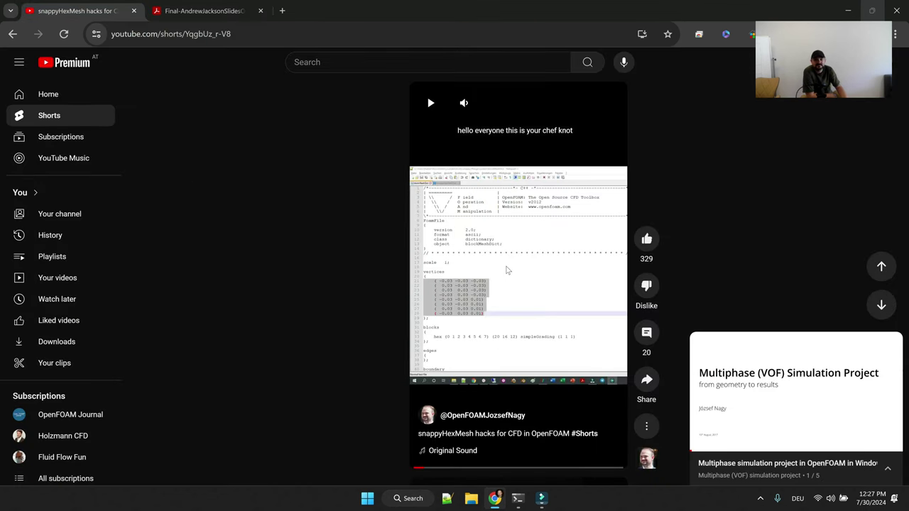
Play the Short up to its locationInMesh frame, then go back to the terminal
click(532, 470)
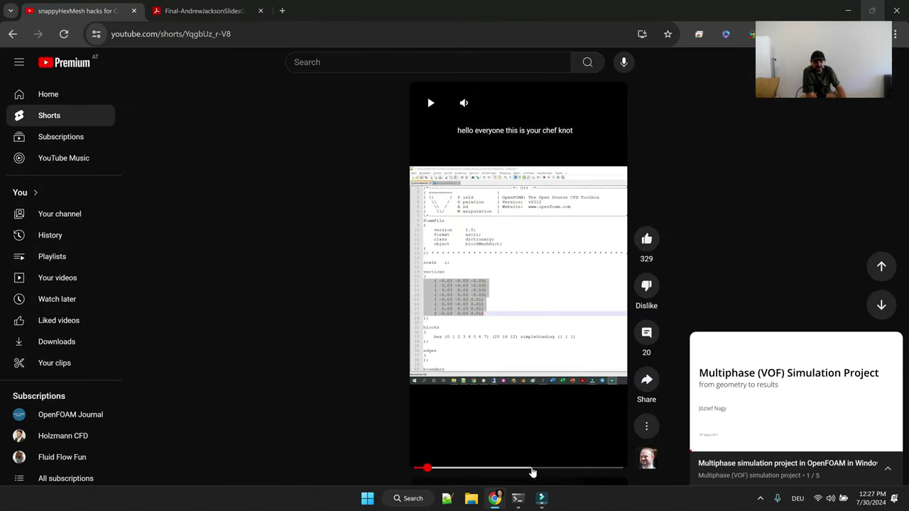
click(518, 304)
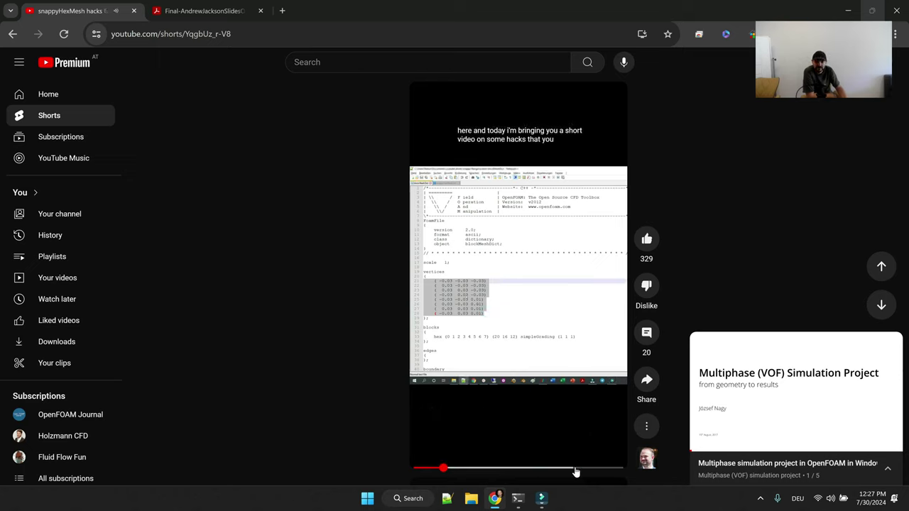
click(530, 284)
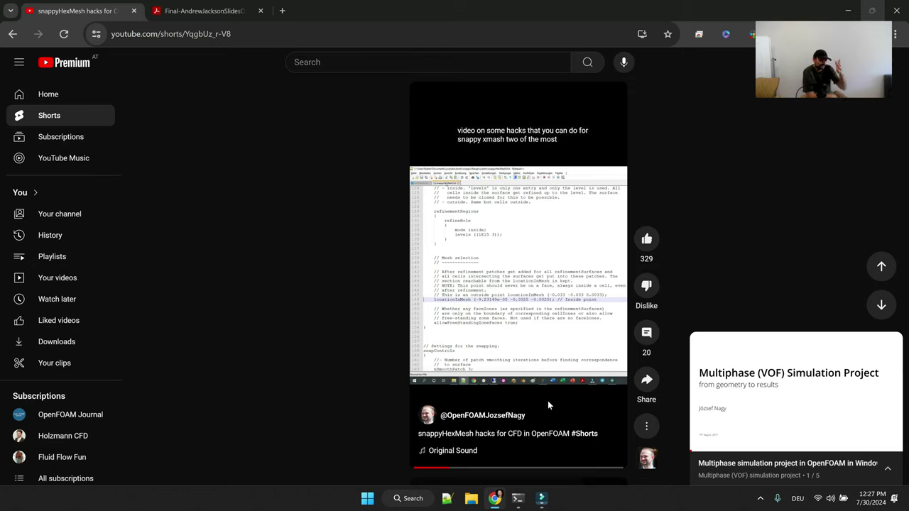
click(518, 498)
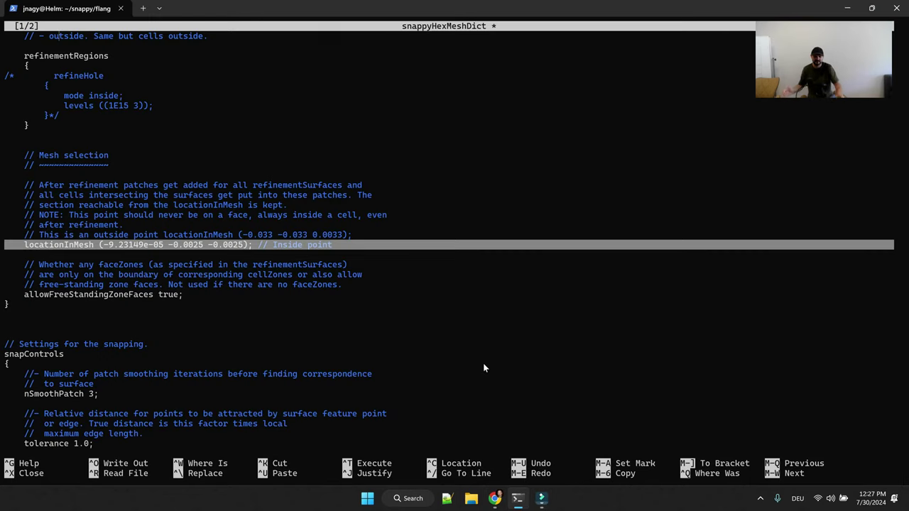
Change the addLayersControls layers entry from flange to wall
scroll(483, 368, down, 13)
scroll(483, 368, up, 6)
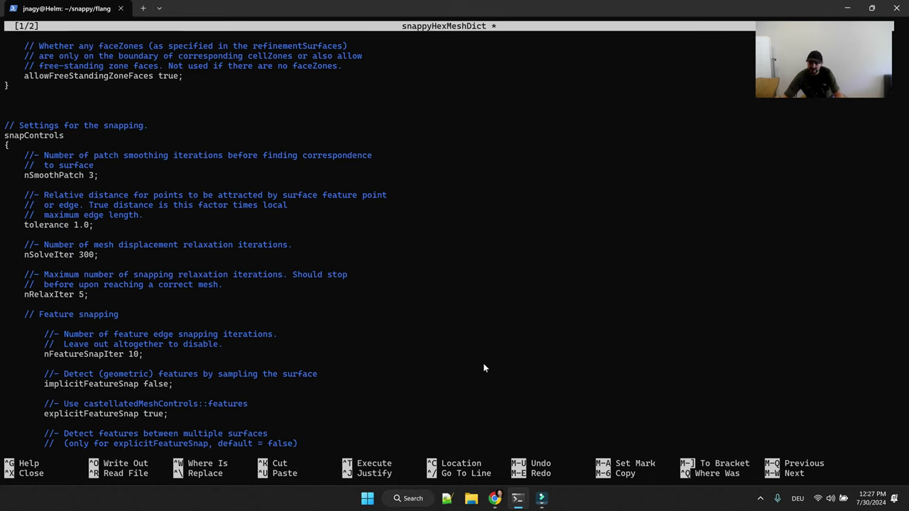
scroll(483, 368, down, 3)
scroll(483, 368, down, 4)
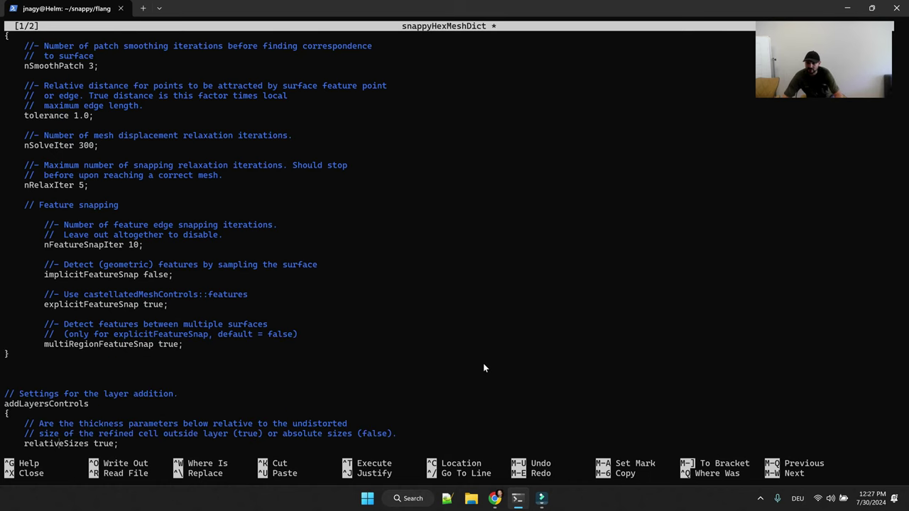
scroll(483, 368, down, 2)
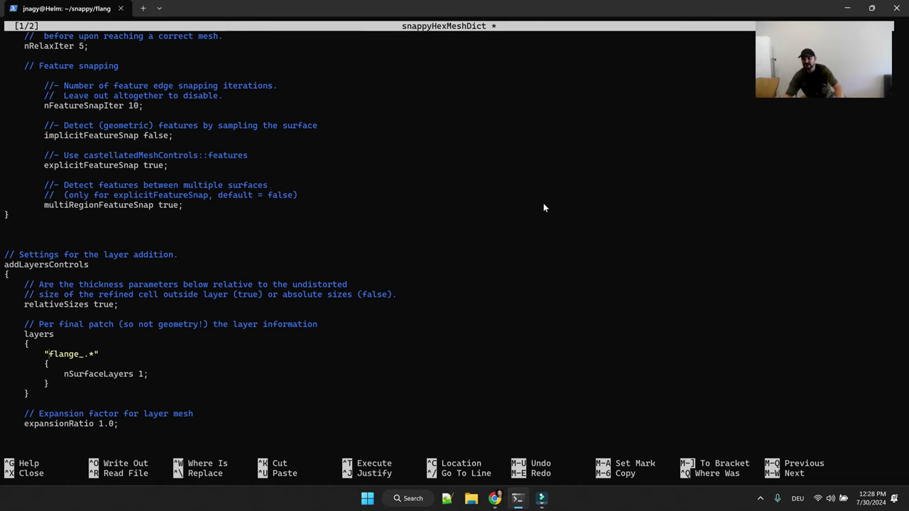
key(Delete)
key(Delete)
key(Delete)
key(Delete)
key(Delete)
key(Delete)
key(Delete)
key(Delete)
key(Delete)
key(Delete)
key(Delete)
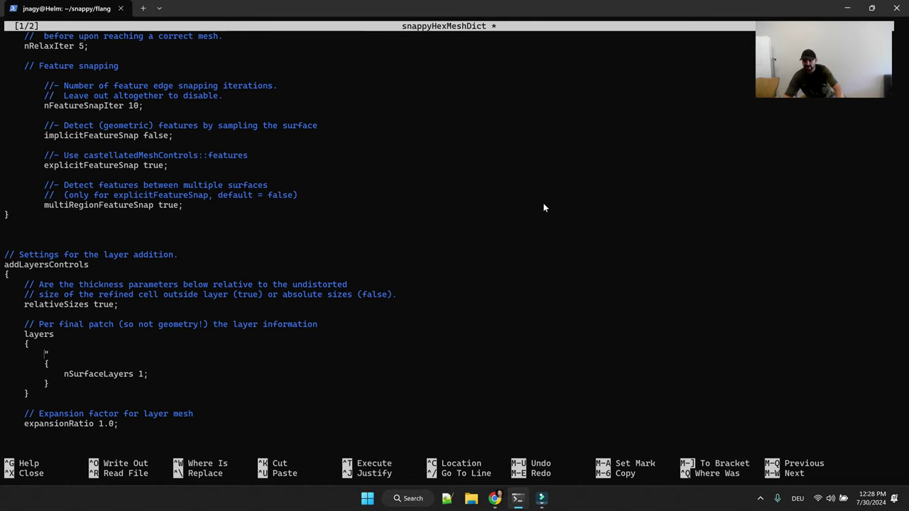
text(wall)
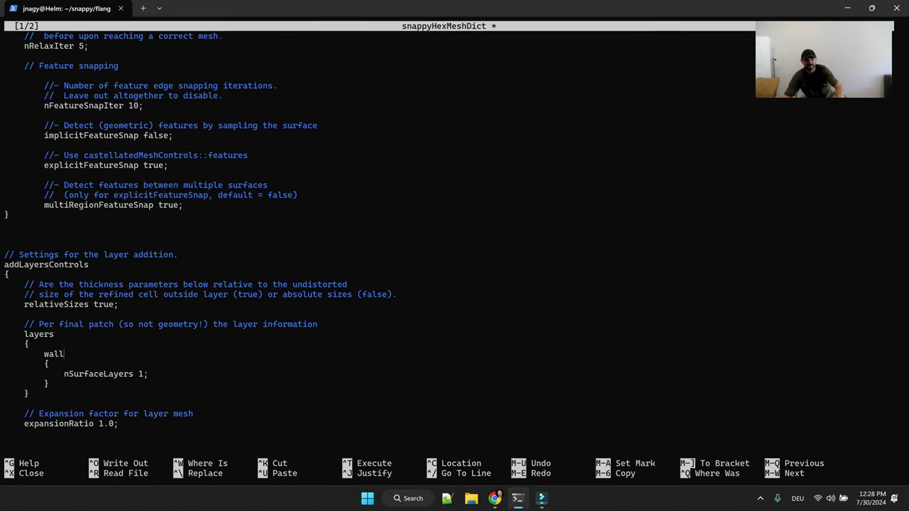
Set the wall's nSurfaceLayers to 2 and review the layer settings down to expansionRatio
key(Down)
key(Down)
key(End)
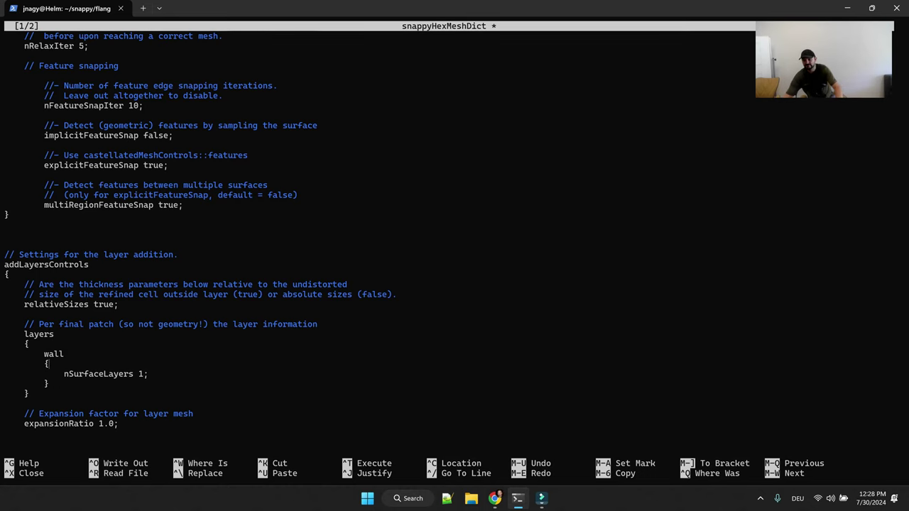
key(Left)
key(BackSpace)
text(2)
key(Page_Down)
key(Up)
key(Up)
key(Up)
key(Up)
key(Up)
key(Up)
key(Up)
key(Up)
key(Up)
key(Up)
key(Up)
key(Up)
key(Up)
key(Up)
key(Up)
key(Up)
key(Up)
key(Up)
key(Up)
key(Up)
key(Up)
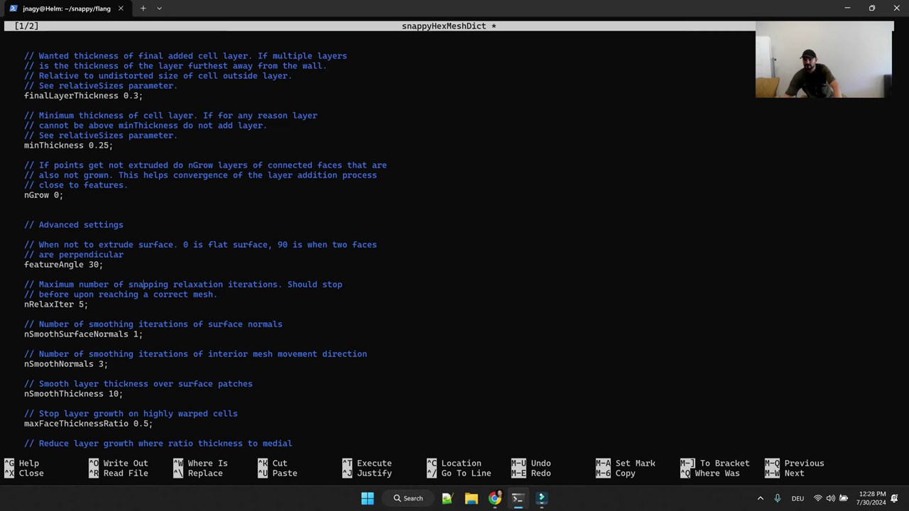
key(Up)
key(Up)
key(Up)
key(Up)
key(Up)
key(Up)
key(Up)
key(Up)
key(Up)
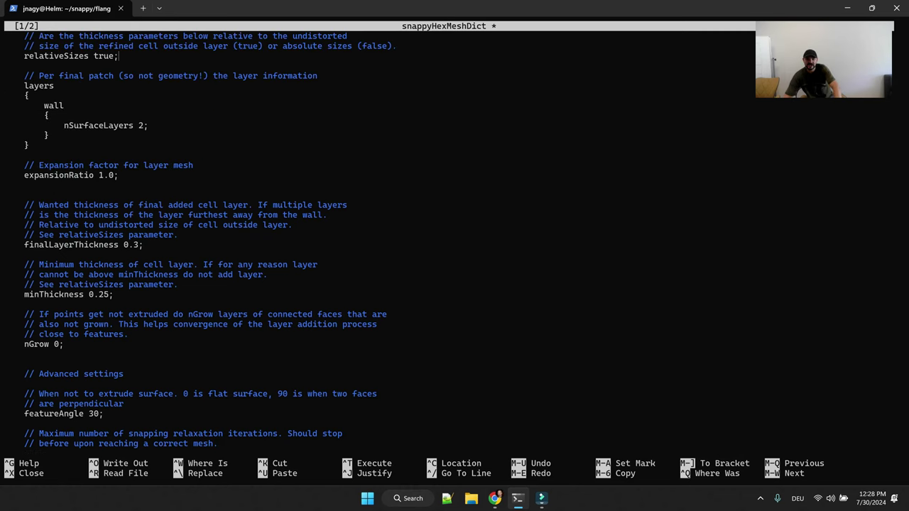
key(Down)
key(Down)
key(Down)
key(Down)
key(Down)
key(Down)
key(Down)
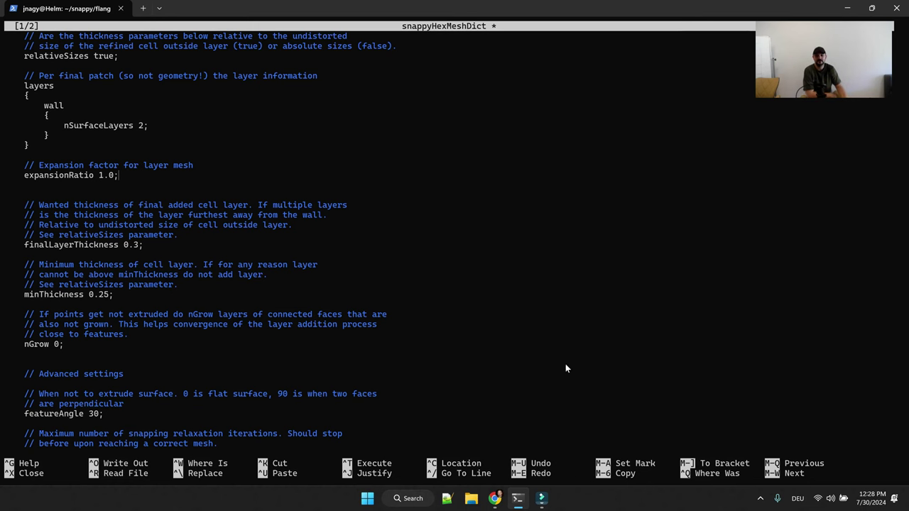
click(495, 499)
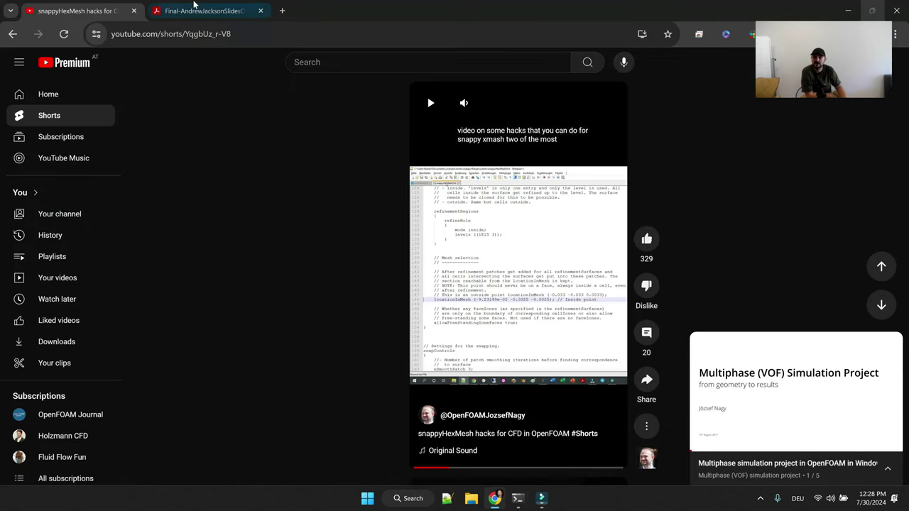
click(192, 10)
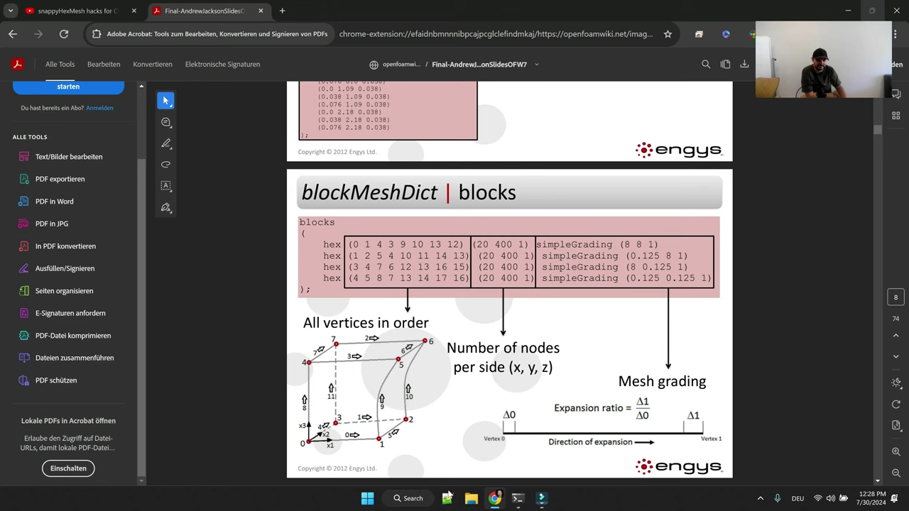
click(519, 500)
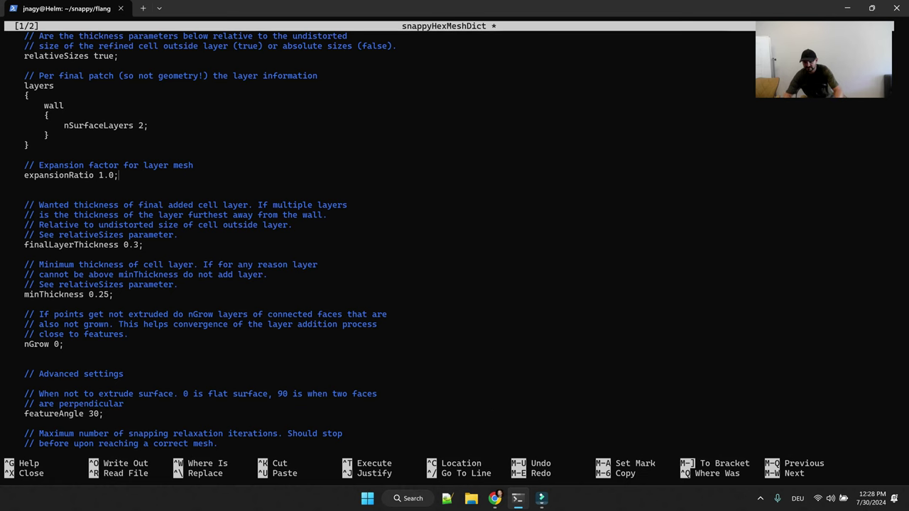
Save snappyHexMeshDict and reopen it to confirm addLayers is set to false
key(ctrl+s)
key(ctrl+x)
key(ctrl+x)
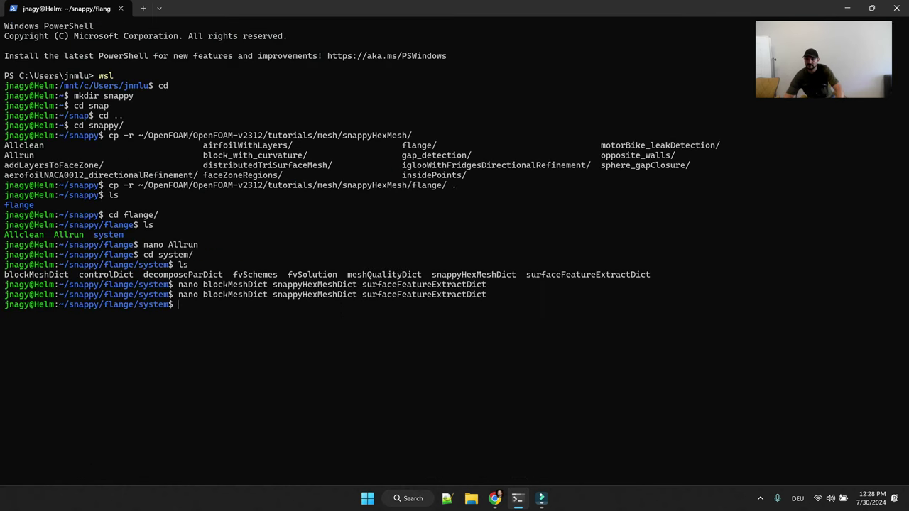
text(ano sysn)
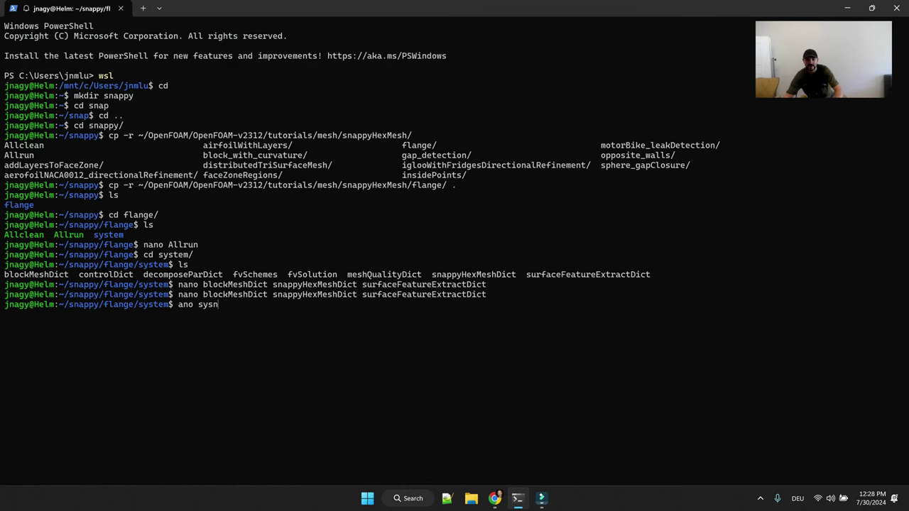
key(ctrl+c)
text(nano snappyHexMeshDict)
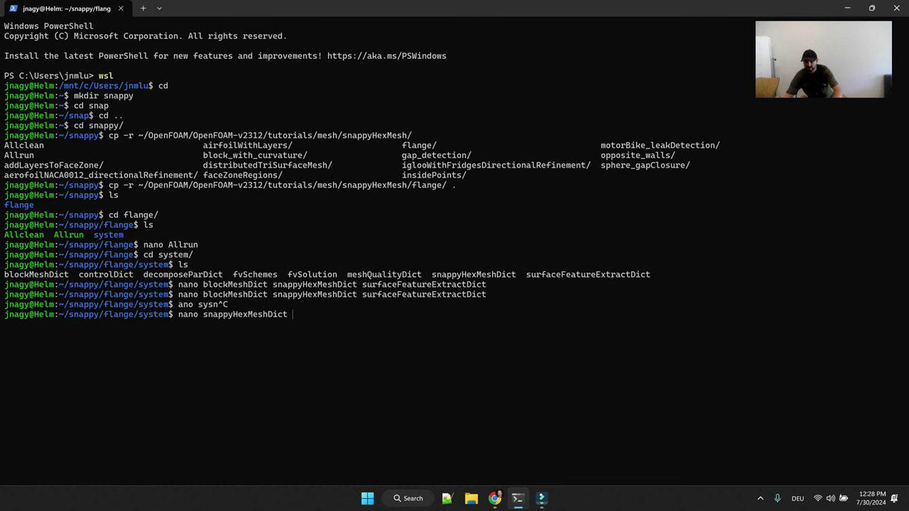
key(Return)
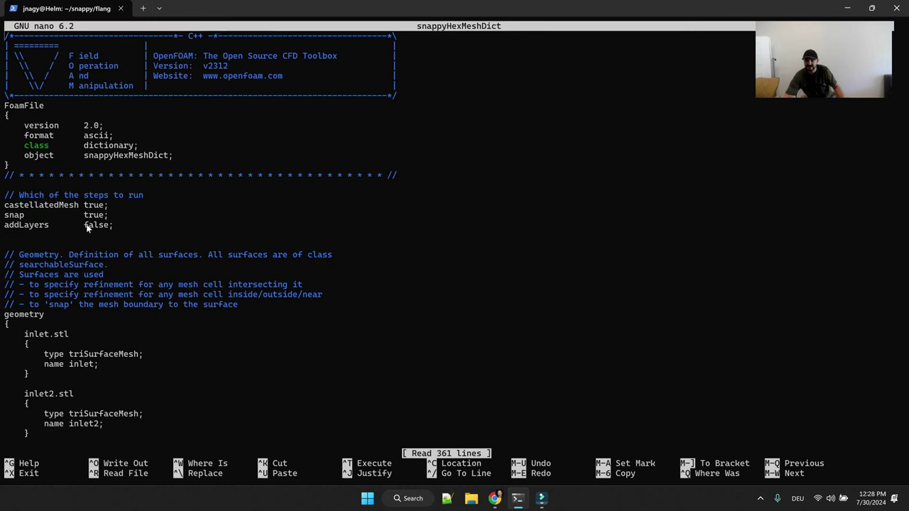
double_click(94, 225)
key(ctrl+x)
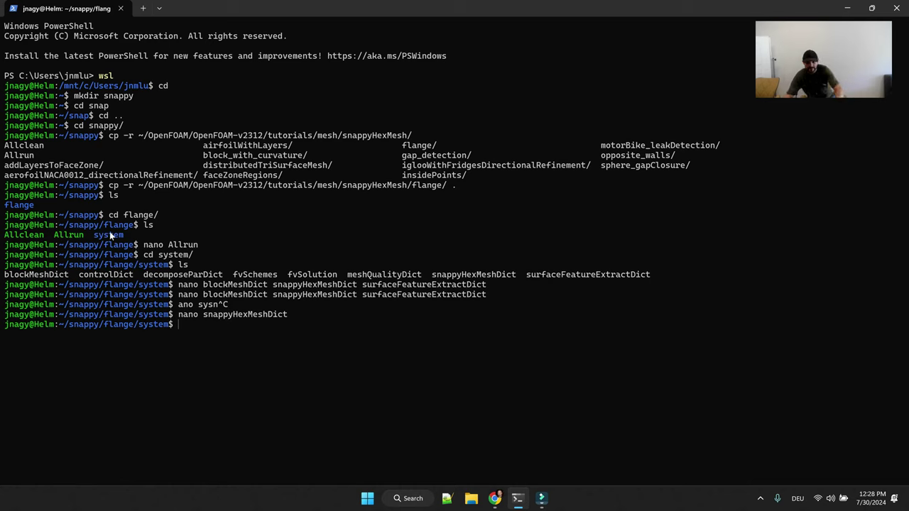
Go up from the system folder to the flange case folder
text(ls c)
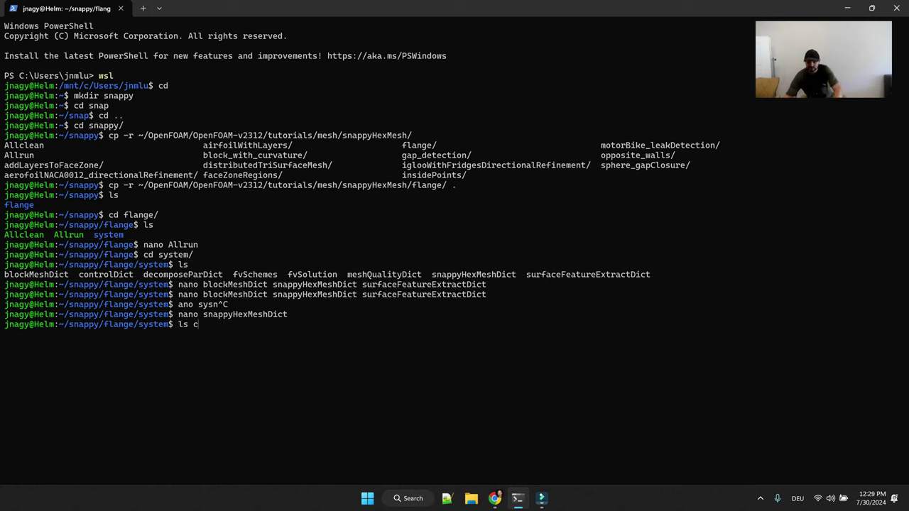
key(Tab)
key(ctrl+c)
text(cd ..)
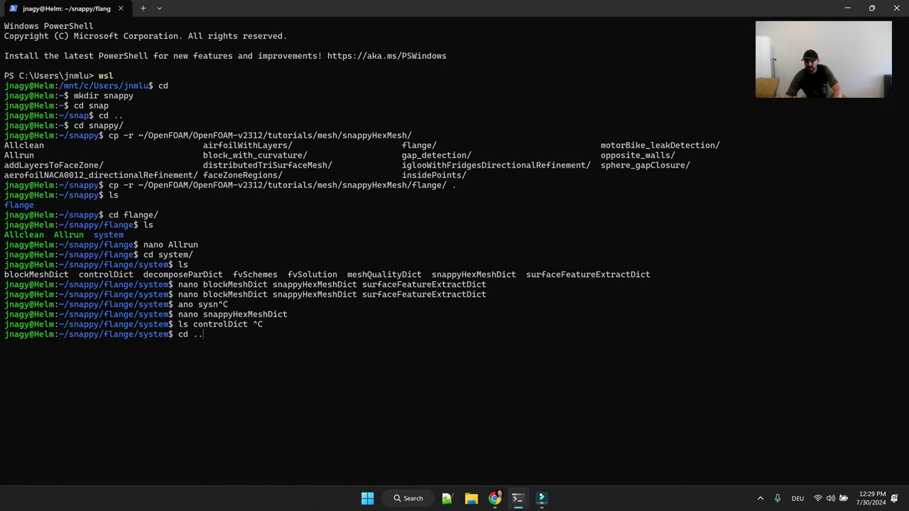
key(Return)
text(ls)
key(Return)
text(cd)
key(ctrl+c)
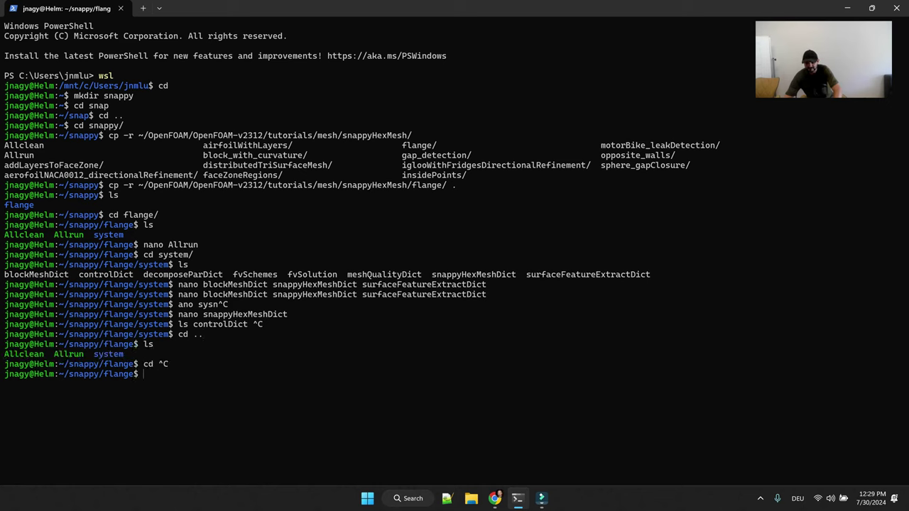
Create the constant folder and the constant/triSurface folder inside the flange case
text(mkdir constant)
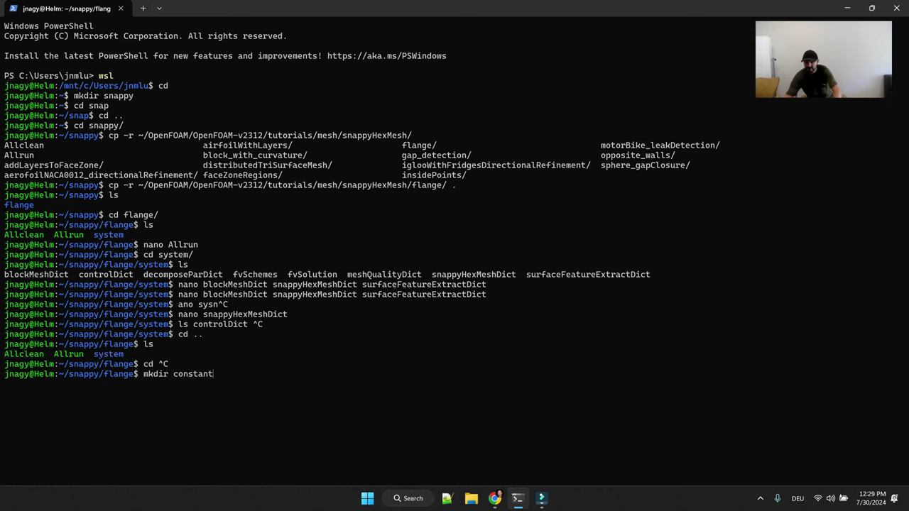
key(Return)
key(Up)
text(/triSurface)
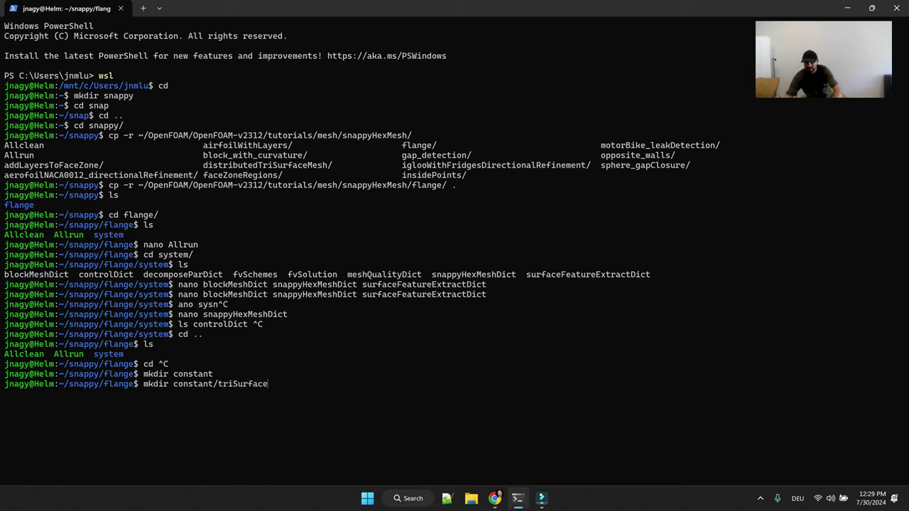
key(Return)
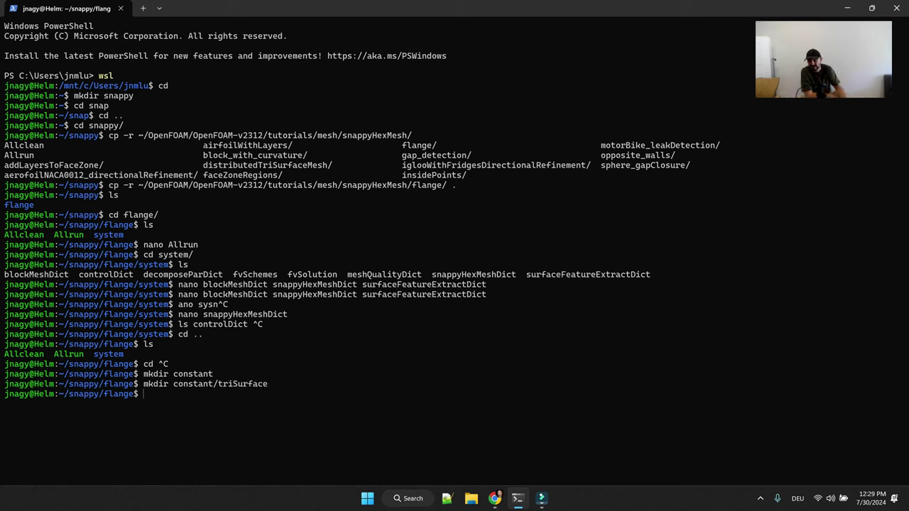
drag(270, 384, 180, 389)
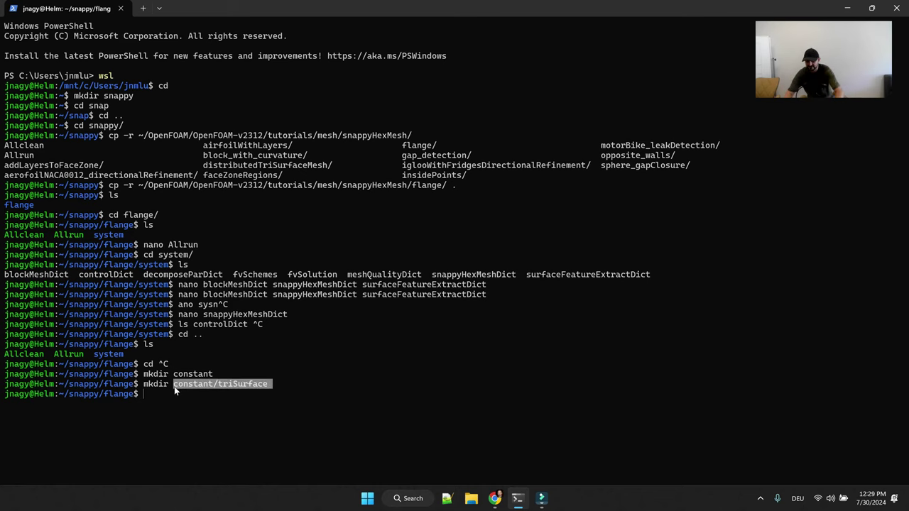
text(nano Allrun)
key(Return)
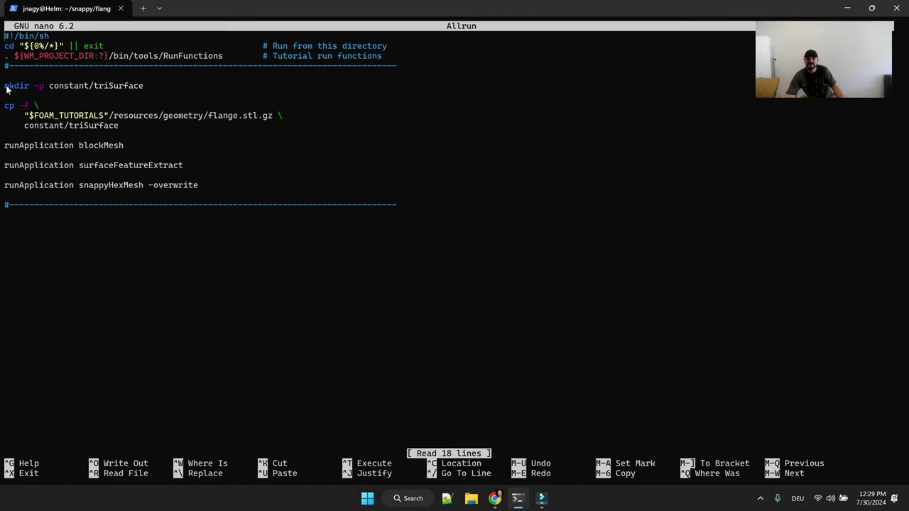
drag(5, 86, 143, 92)
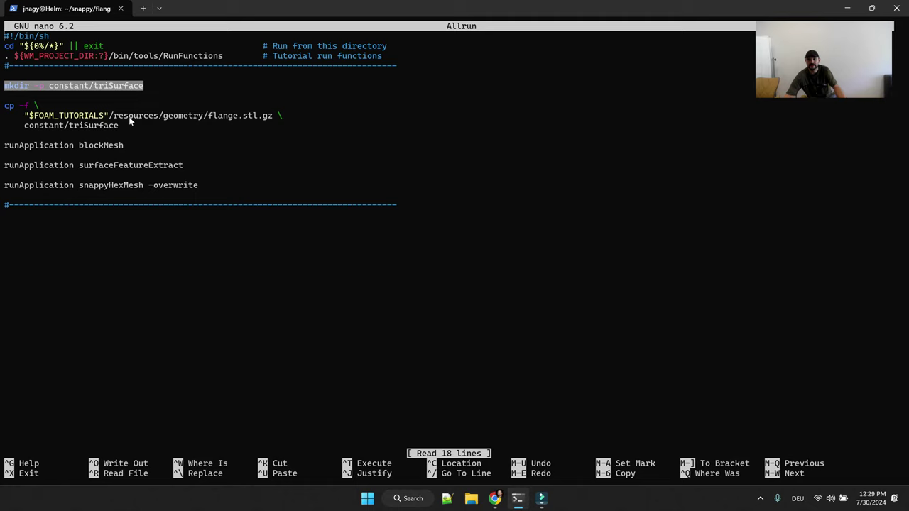
drag(121, 126, 26, 127)
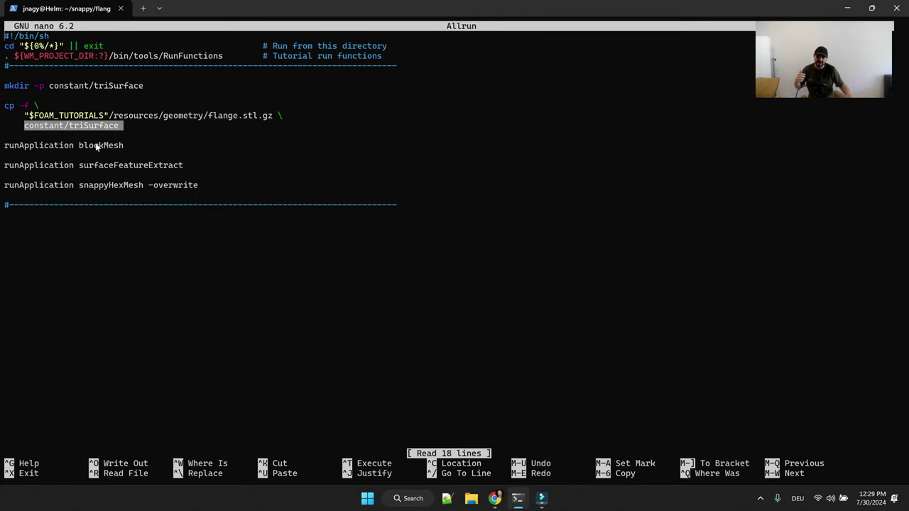
double_click(156, 186)
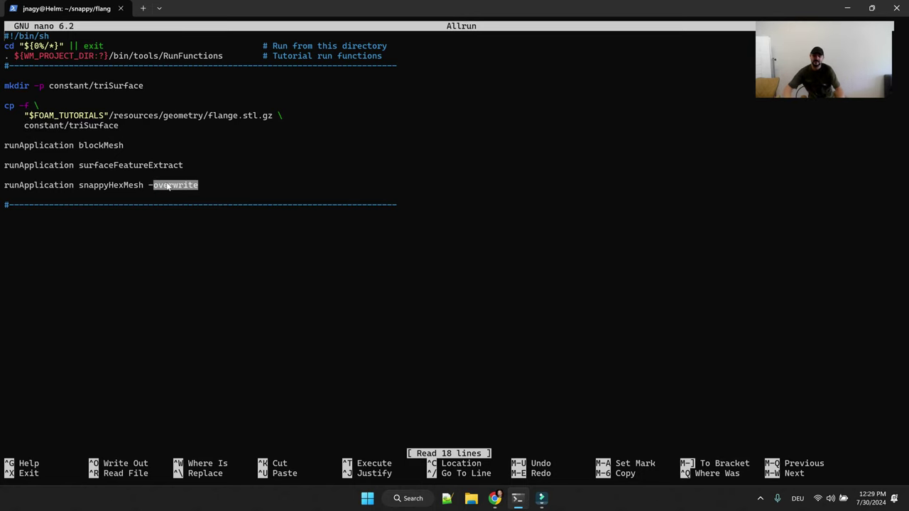
key(ctrl+x)
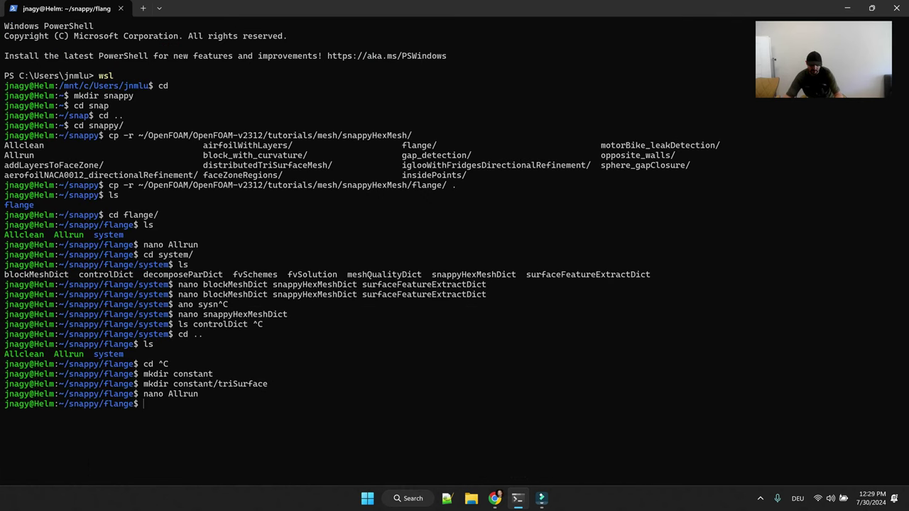
text(rm -r c)
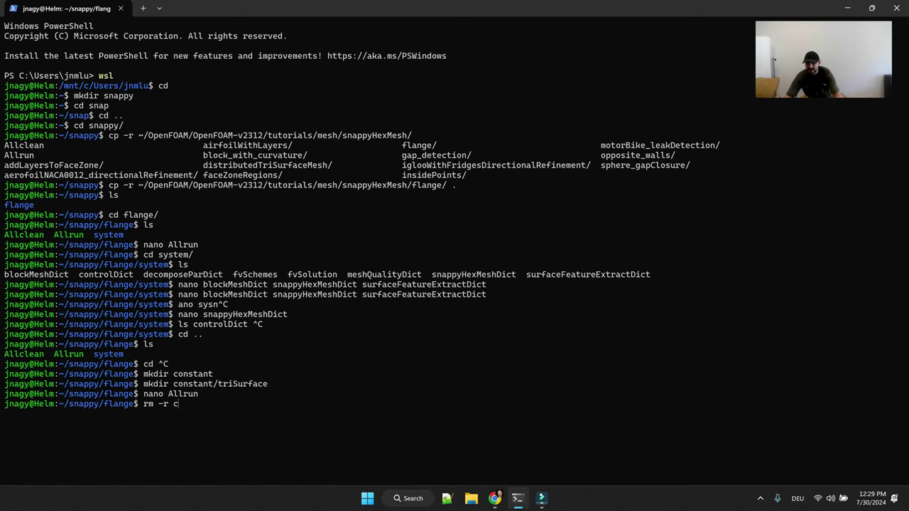
key(Tab)
text(polyMesh)
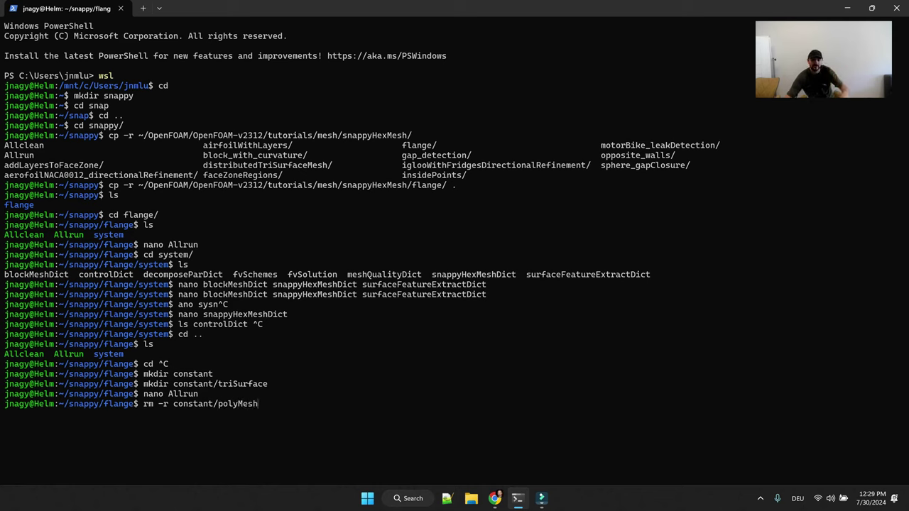
key(ctrl+c)
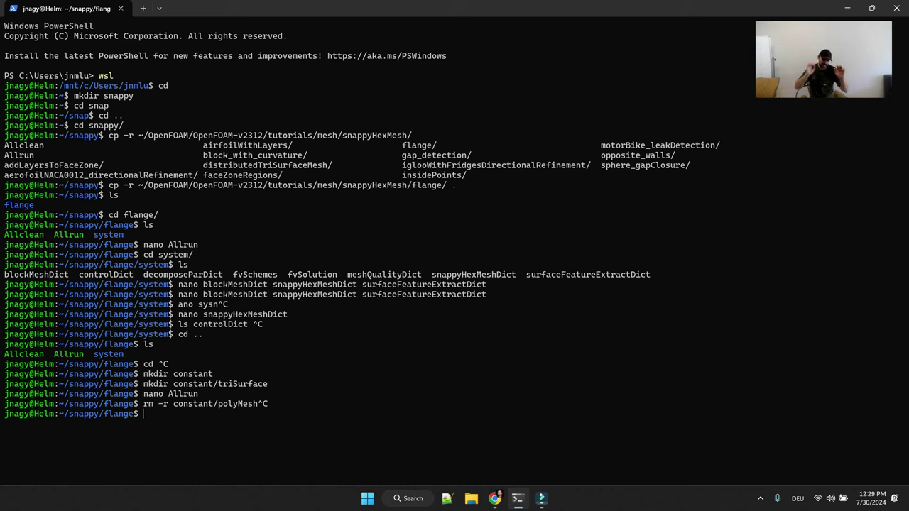